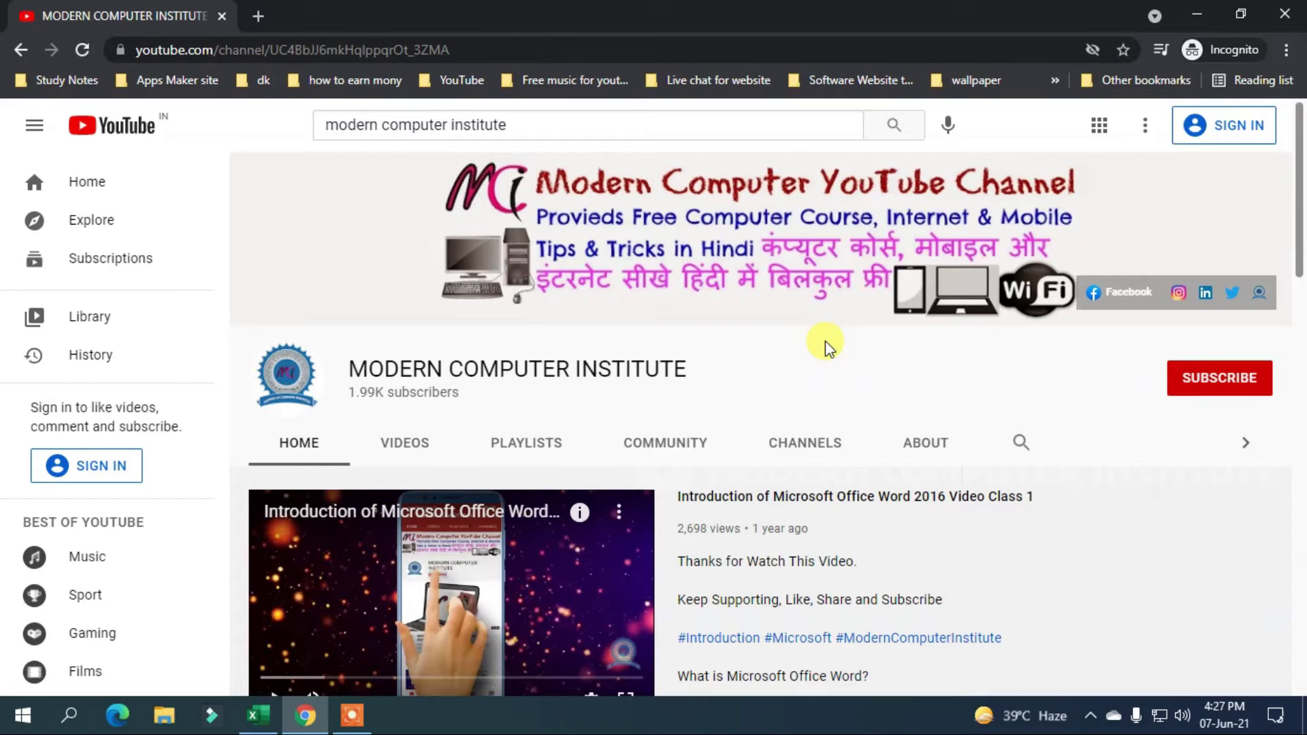
Step: Scroll through the MODERN COMPUTER INSTITUTE channel page, then minimise the Chrome window
{"action": "scroll", "coordinate": [825, 340], "scroll_direction": "down", "scroll_amount": 4}
{"action": "scroll", "coordinate": [825, 341], "scroll_direction": "down", "scroll_amount": 1}
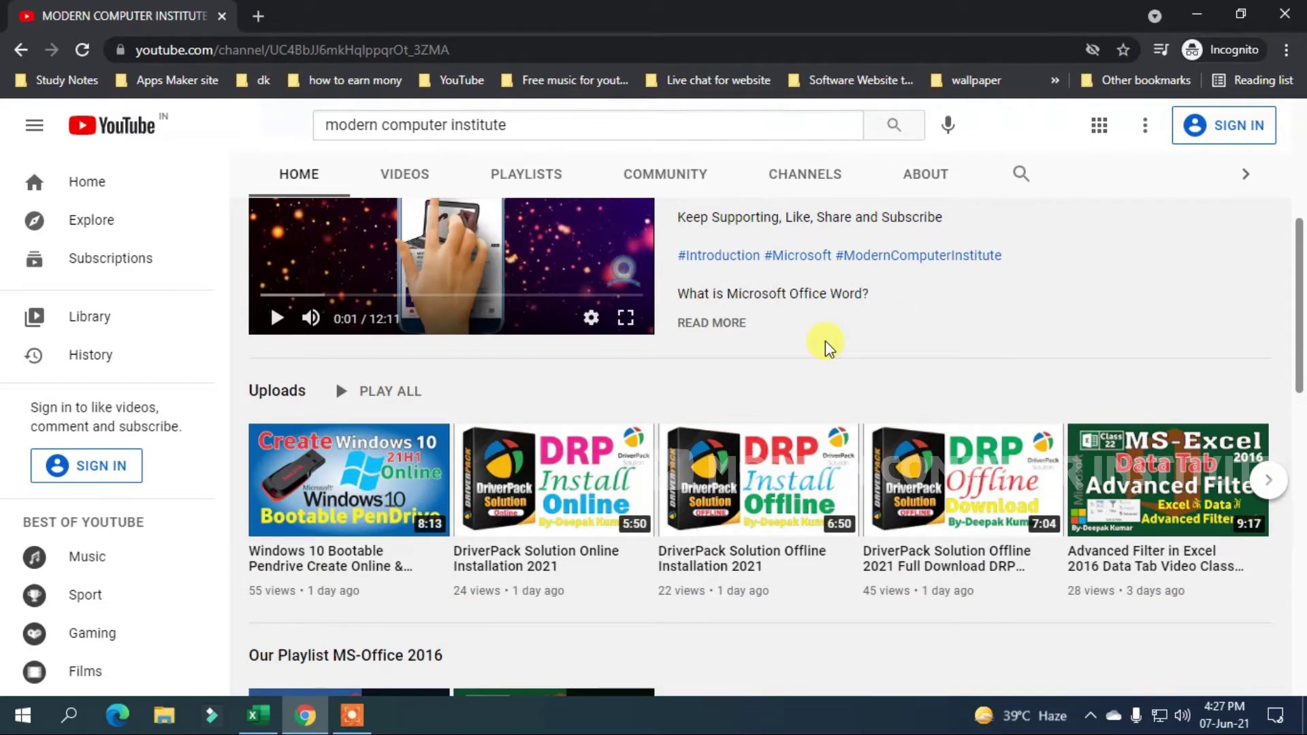
{"action": "scroll", "coordinate": [824, 340], "scroll_direction": "down", "scroll_amount": 1}
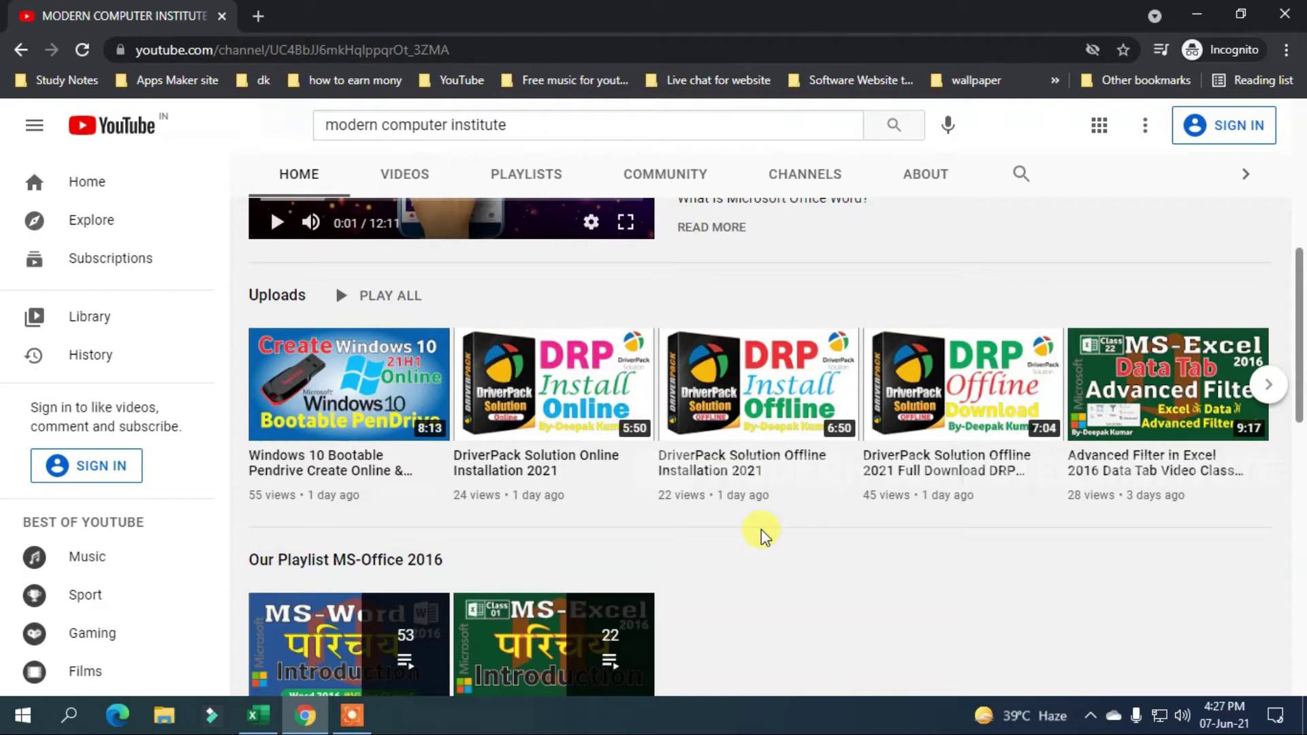
{"action": "scroll", "coordinate": [761, 529], "scroll_direction": "up", "scroll_amount": 6}
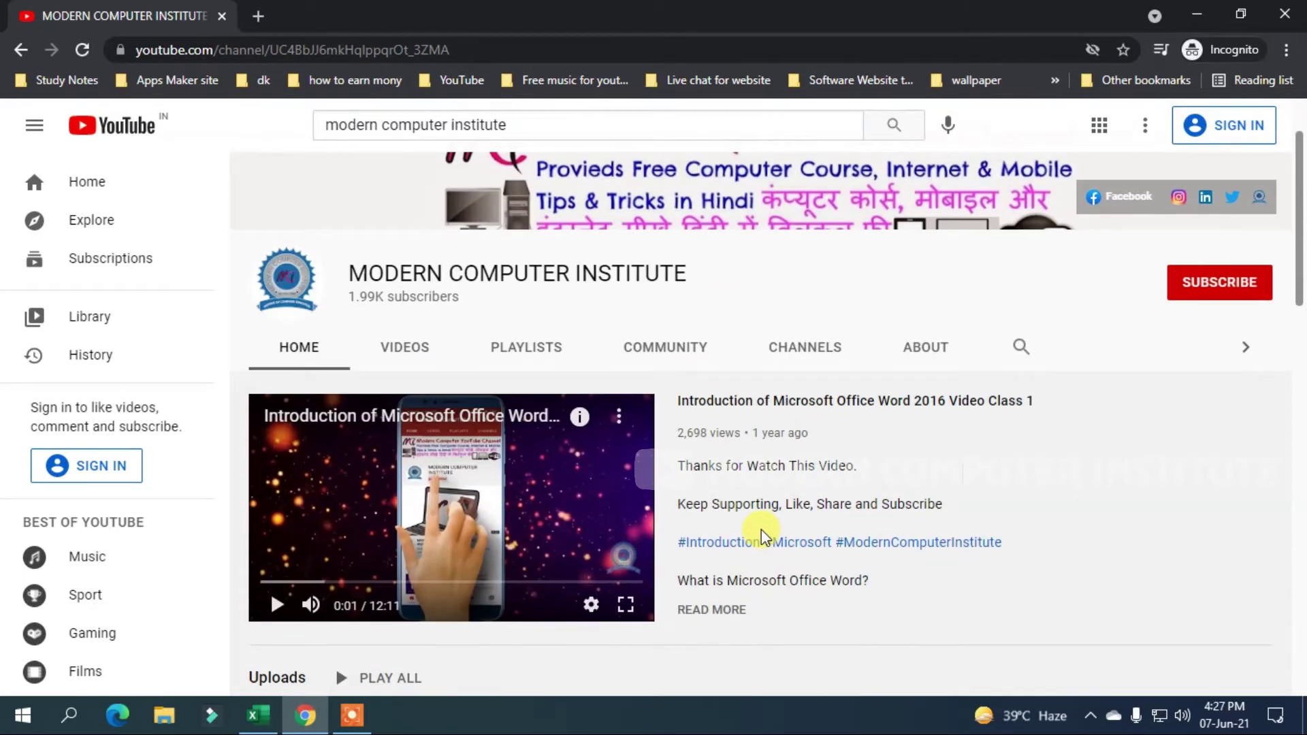
{"action": "scroll", "coordinate": [764, 528], "scroll_direction": "up", "scroll_amount": 1}
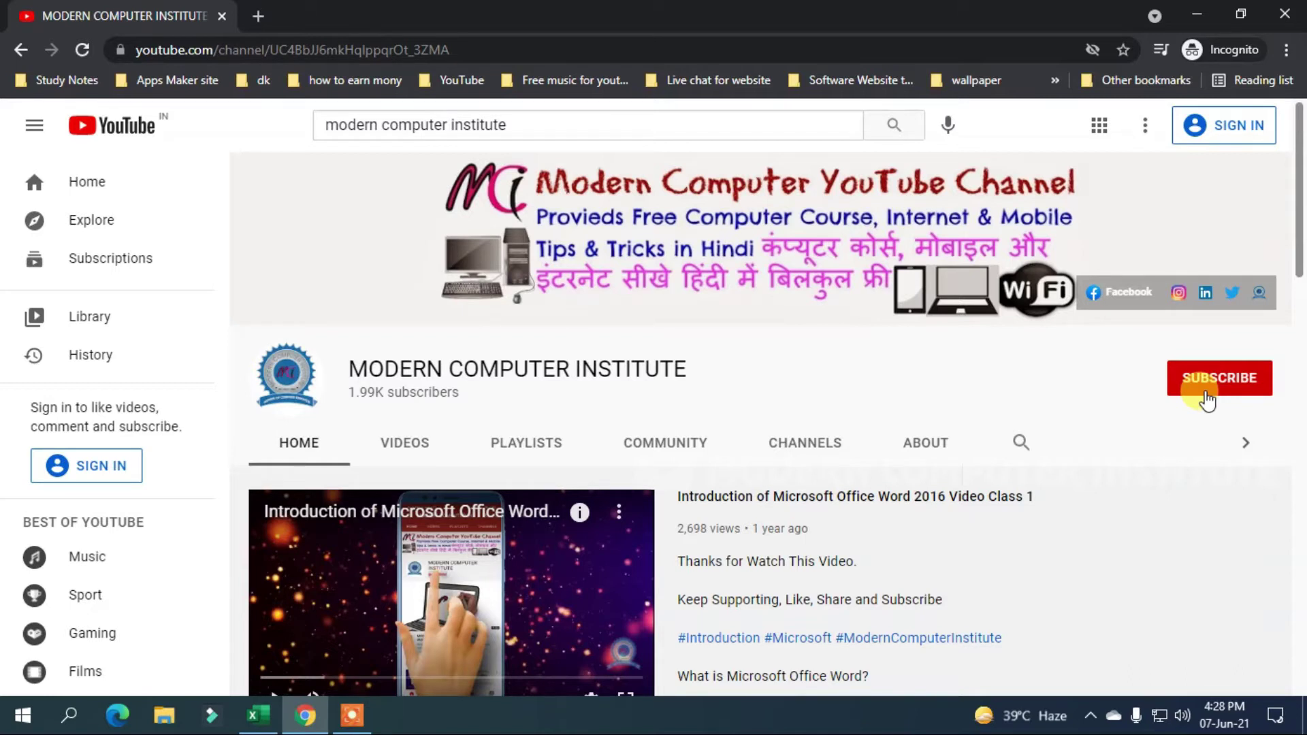
{"action": "left_click", "coordinate": [1196, 14]}
Step: Switch to the ONLINE CLASS workbook, select A2, and open then cancel Data Validation
{"action": "left_click", "coordinate": [258, 715]}
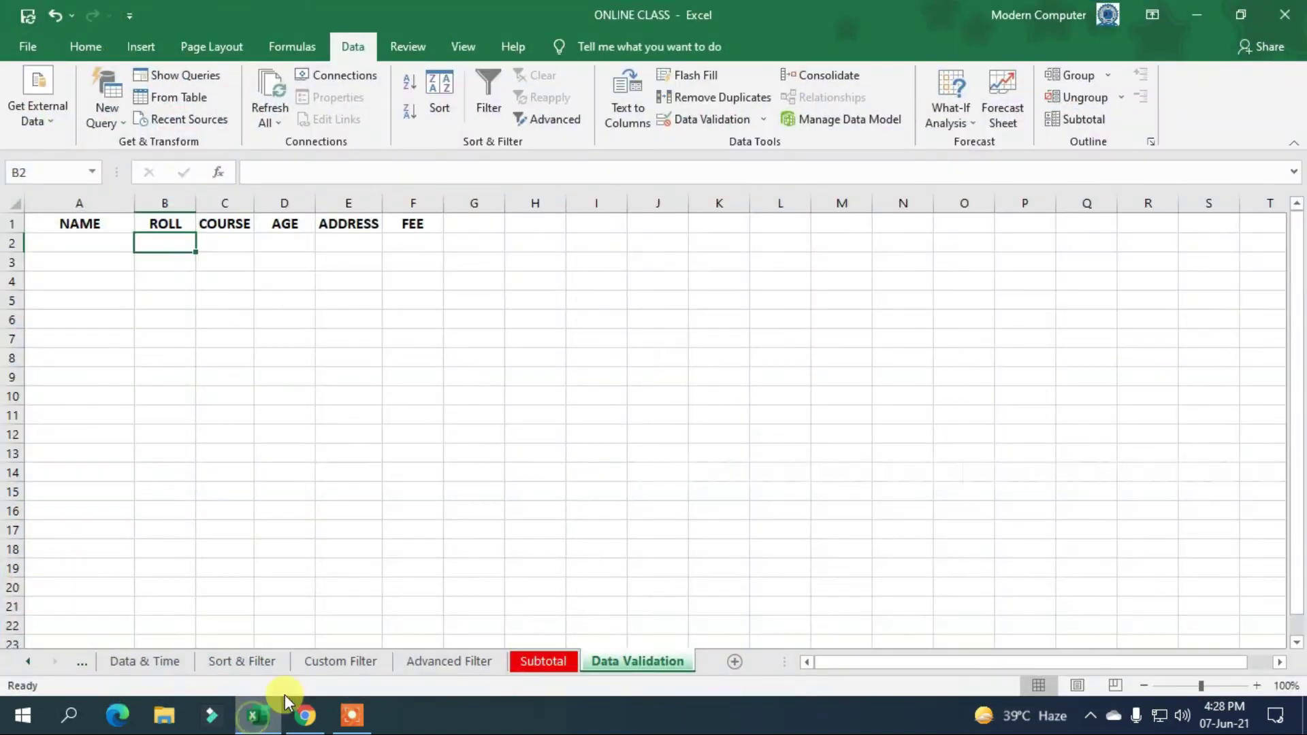
{"action": "left_click", "coordinate": [73, 245]}
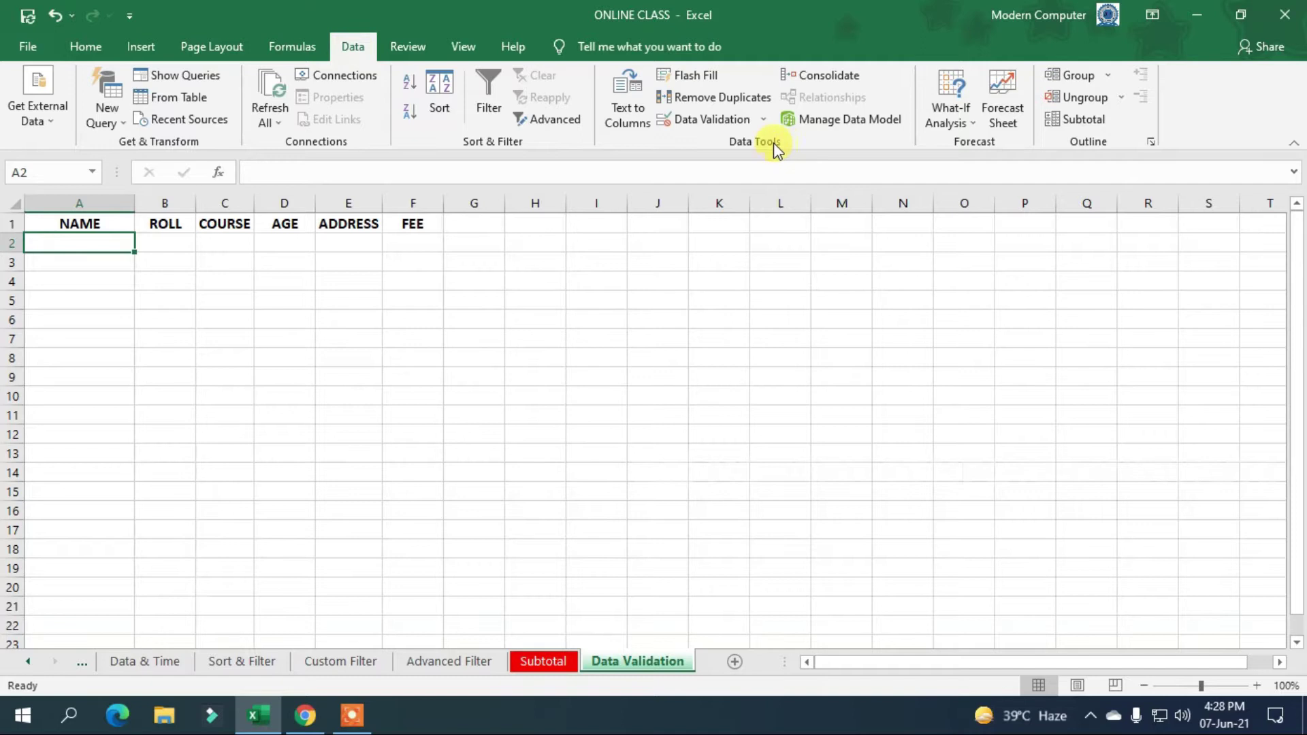
{"action": "left_click", "coordinate": [724, 123]}
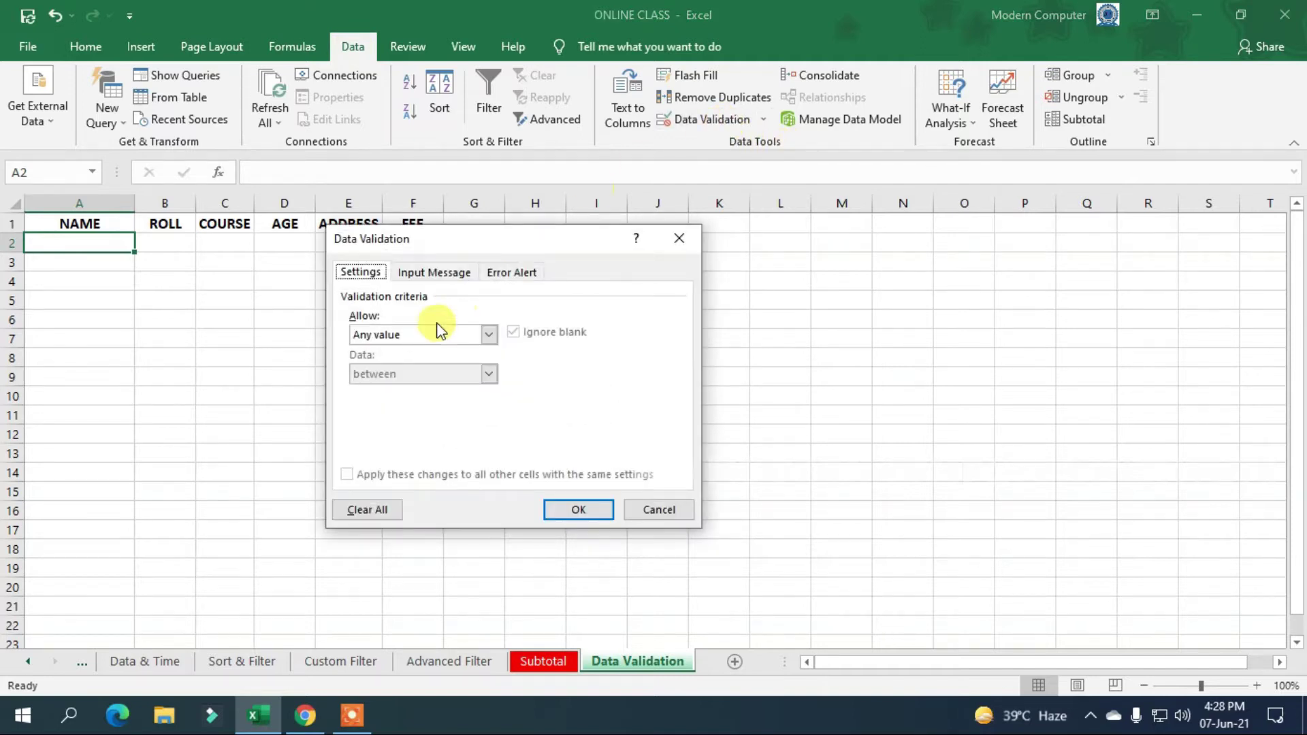
{"action": "left_click", "coordinate": [643, 509]}
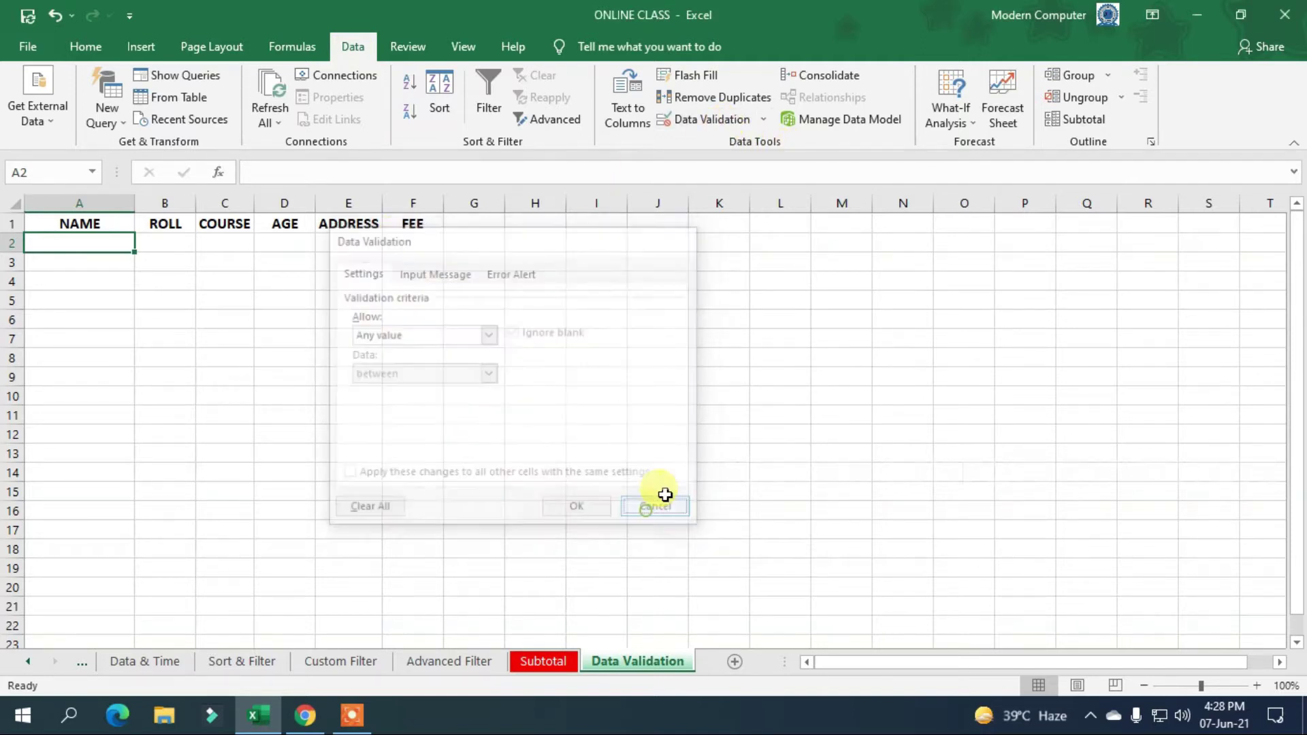
{"action": "left_click", "coordinate": [762, 116]}
{"action": "left_click", "coordinate": [762, 115]}
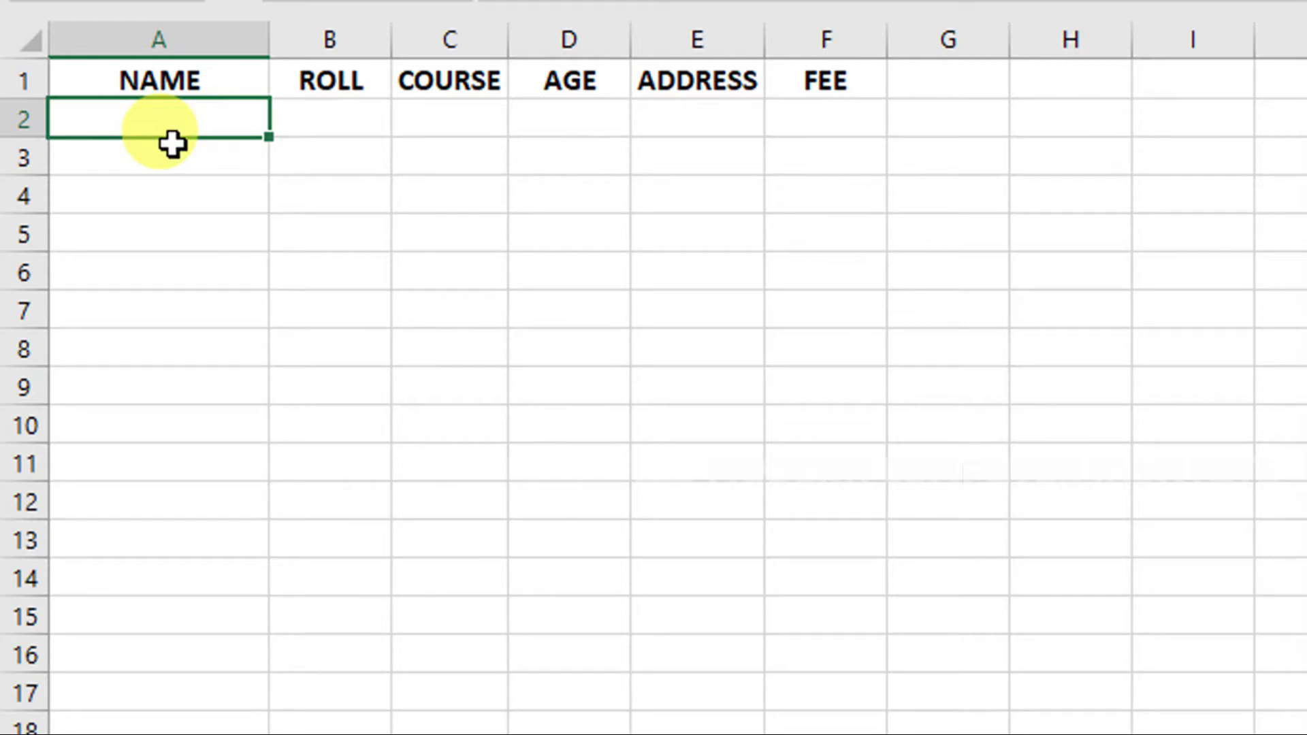
Step: Enter a full student name in A2, autofit column A to it, then delete it
{"action": "type", "text": "SUDHANSHU KUMAR"}
{"action": "key", "text": "Return"}
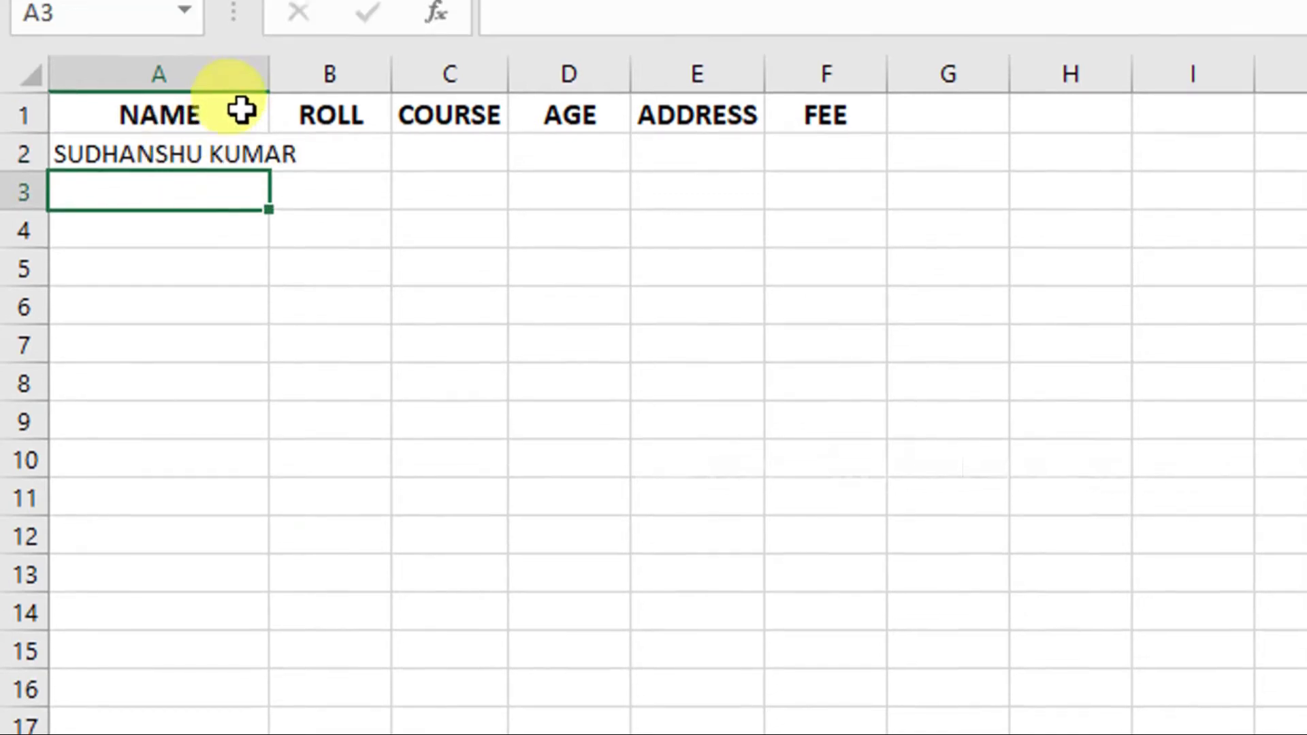
{"action": "double_click", "coordinate": [268, 85]}
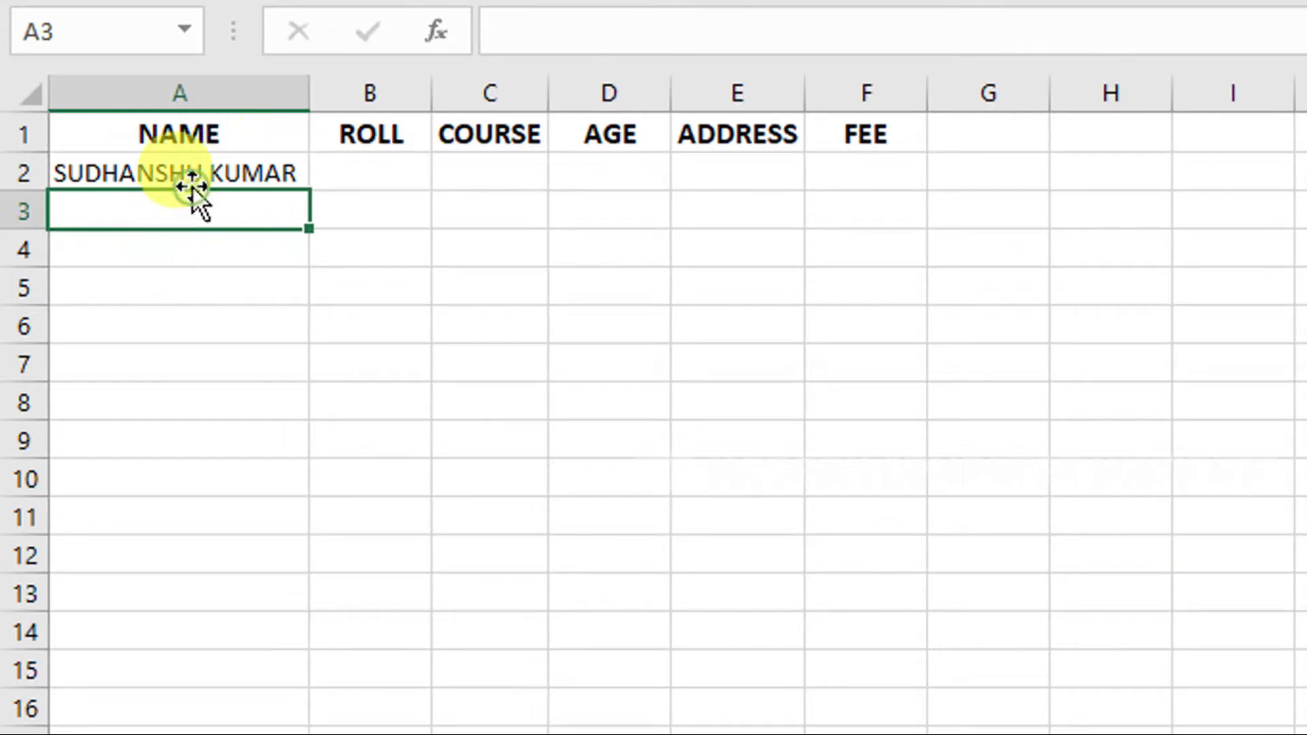
{"action": "left_click", "coordinate": [191, 179]}
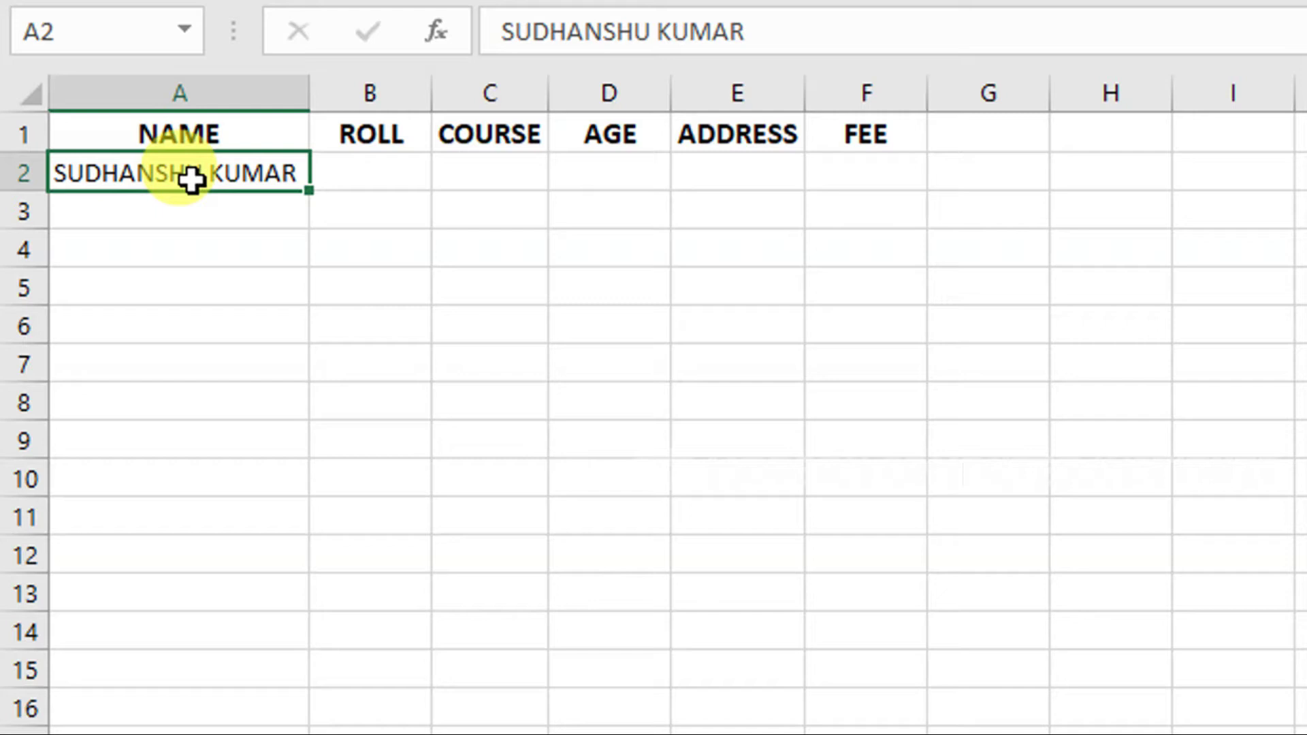
{"action": "key", "text": "Delete"}
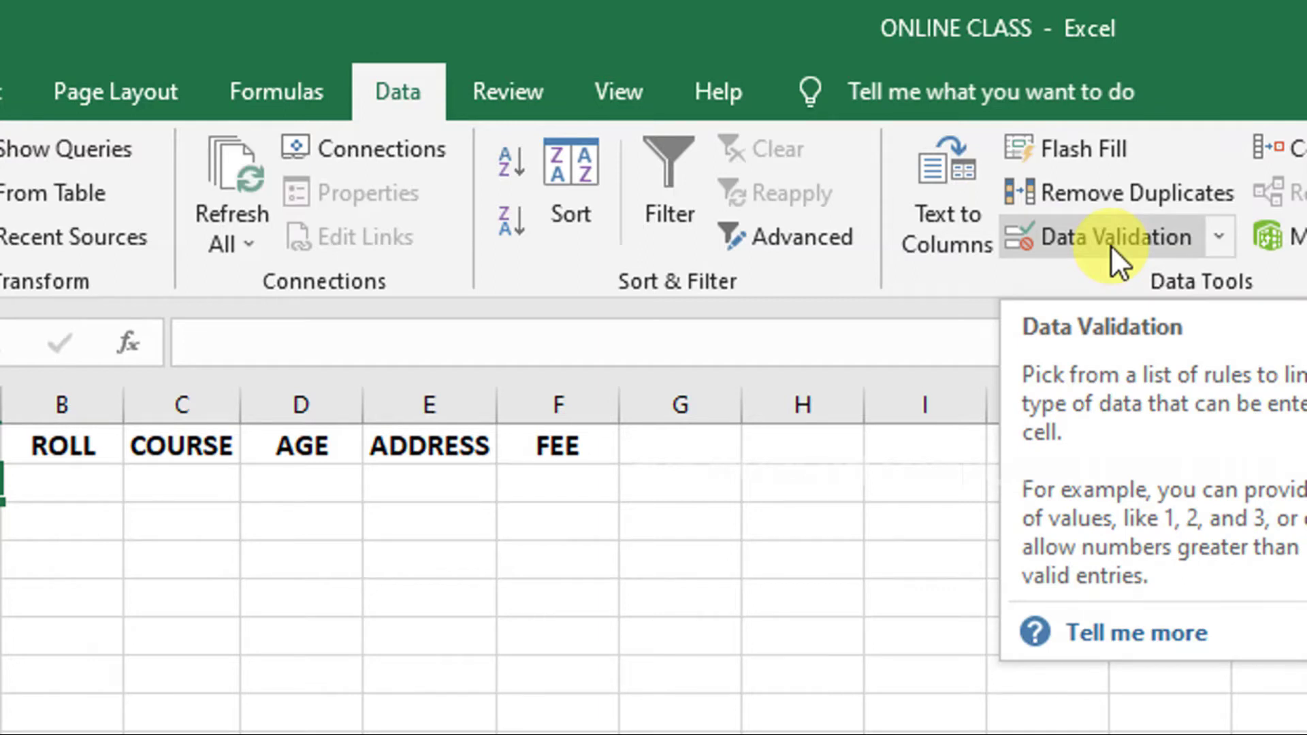
{"action": "left_click", "coordinate": [1111, 246]}
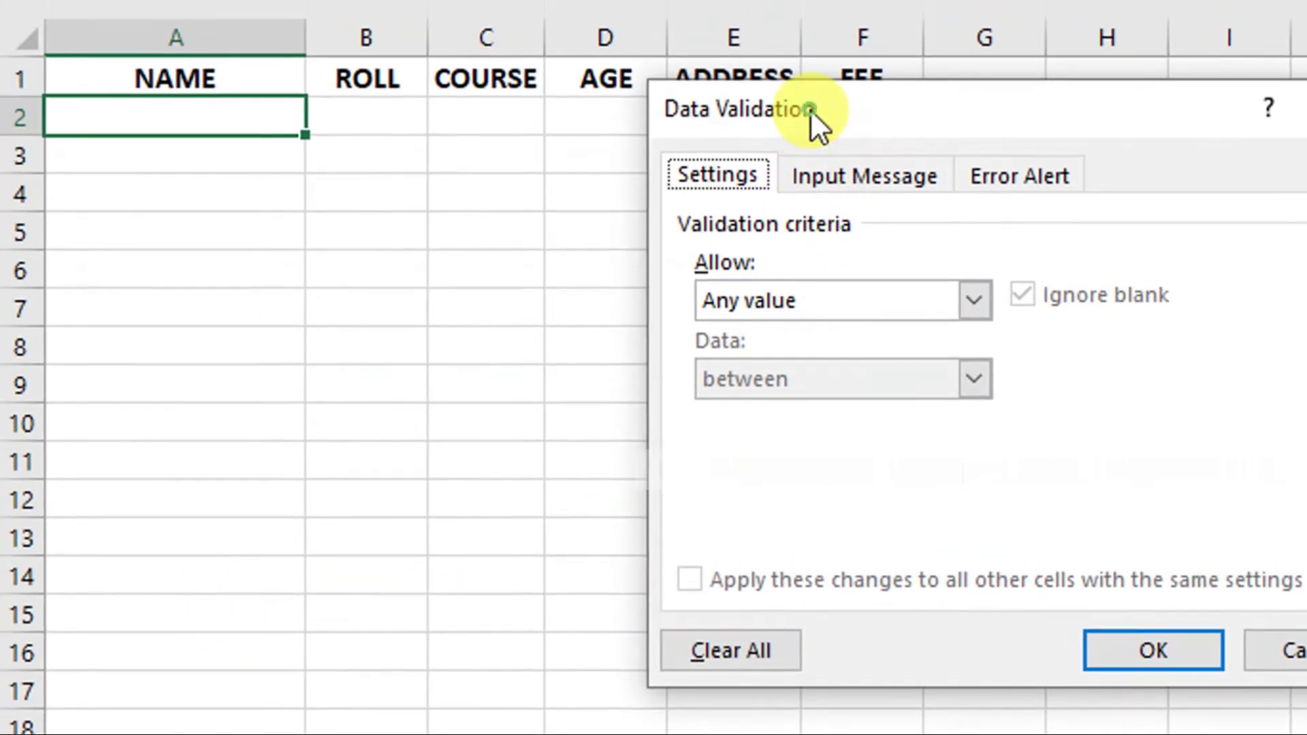
{"action": "left_click_drag", "start_coordinate": [810, 108], "coordinate": [666, 138]}
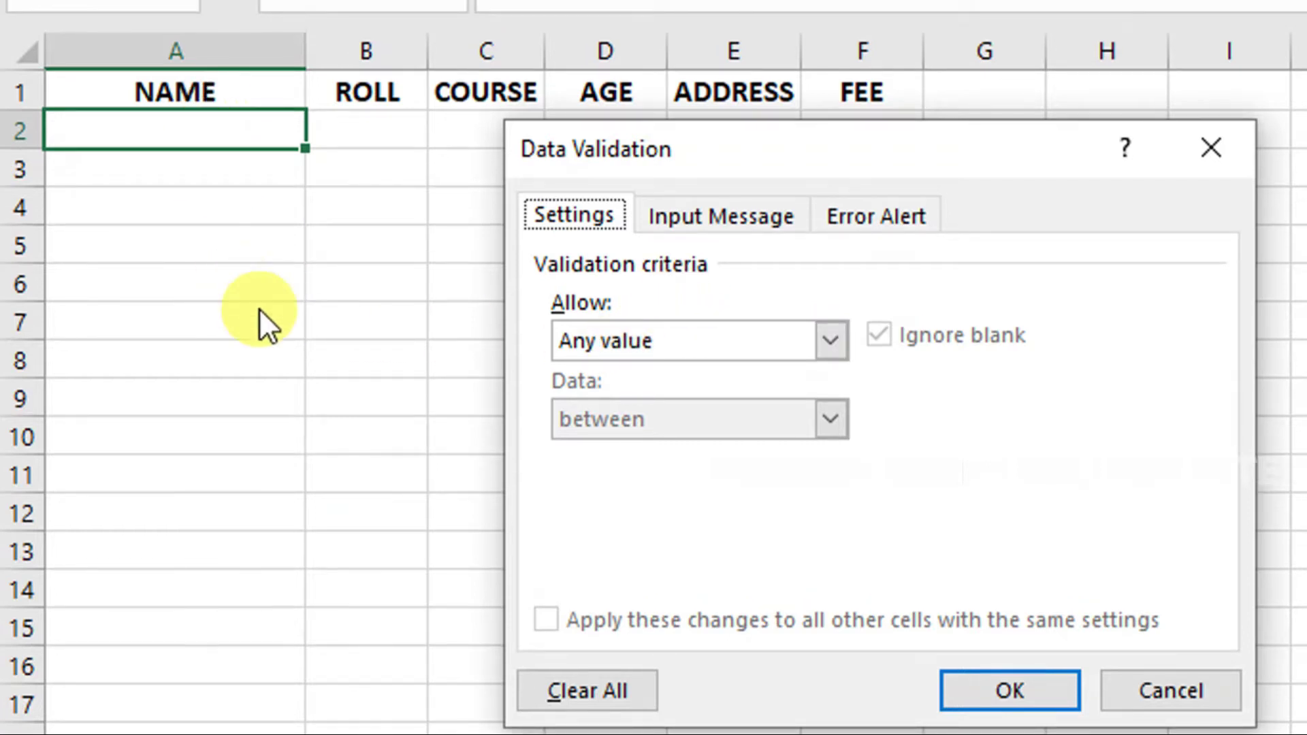
{"action": "left_click", "coordinate": [752, 350]}
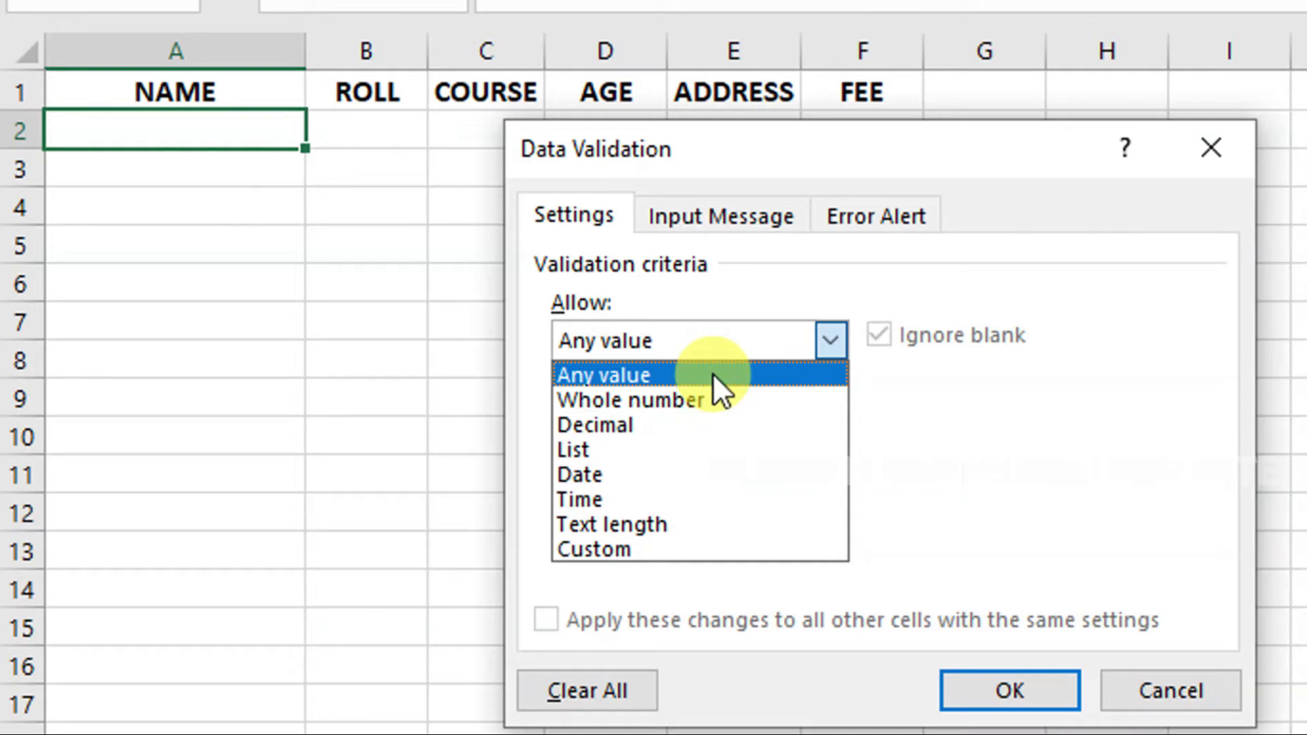
{"action": "left_click", "coordinate": [775, 326]}
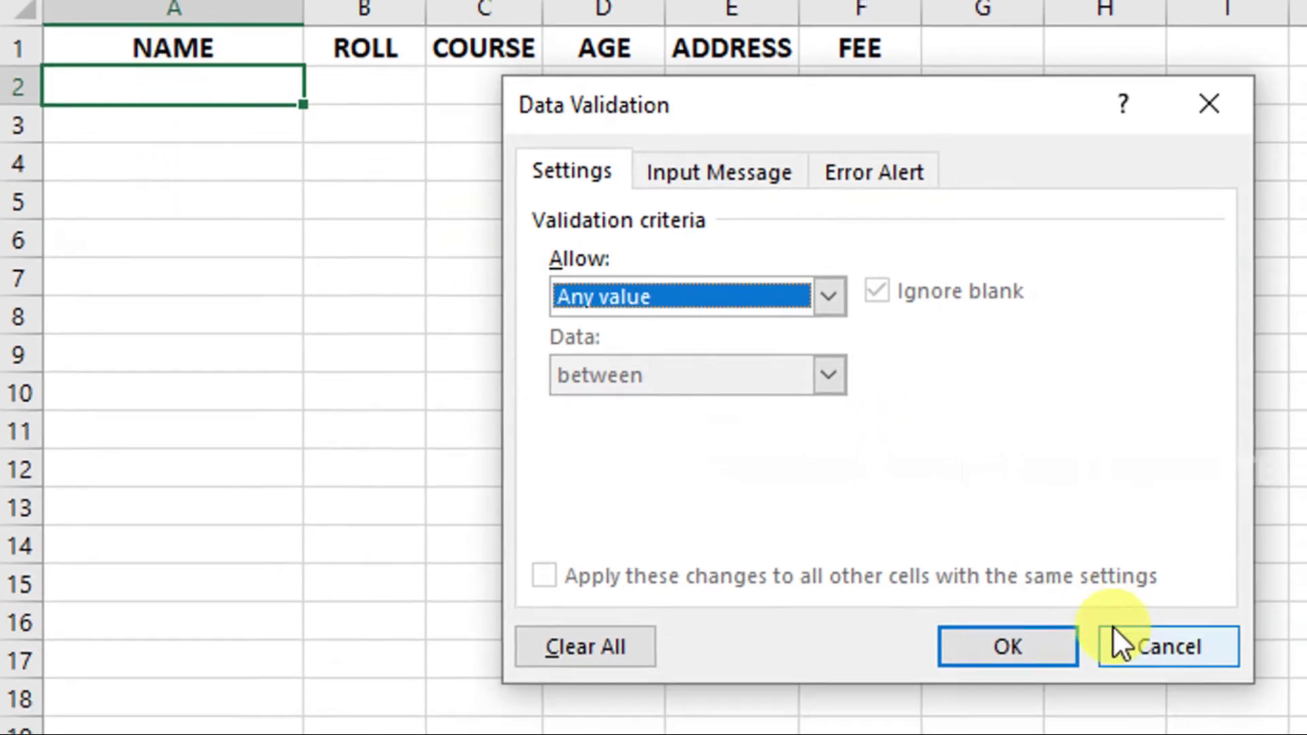
{"action": "left_click", "coordinate": [1129, 691]}
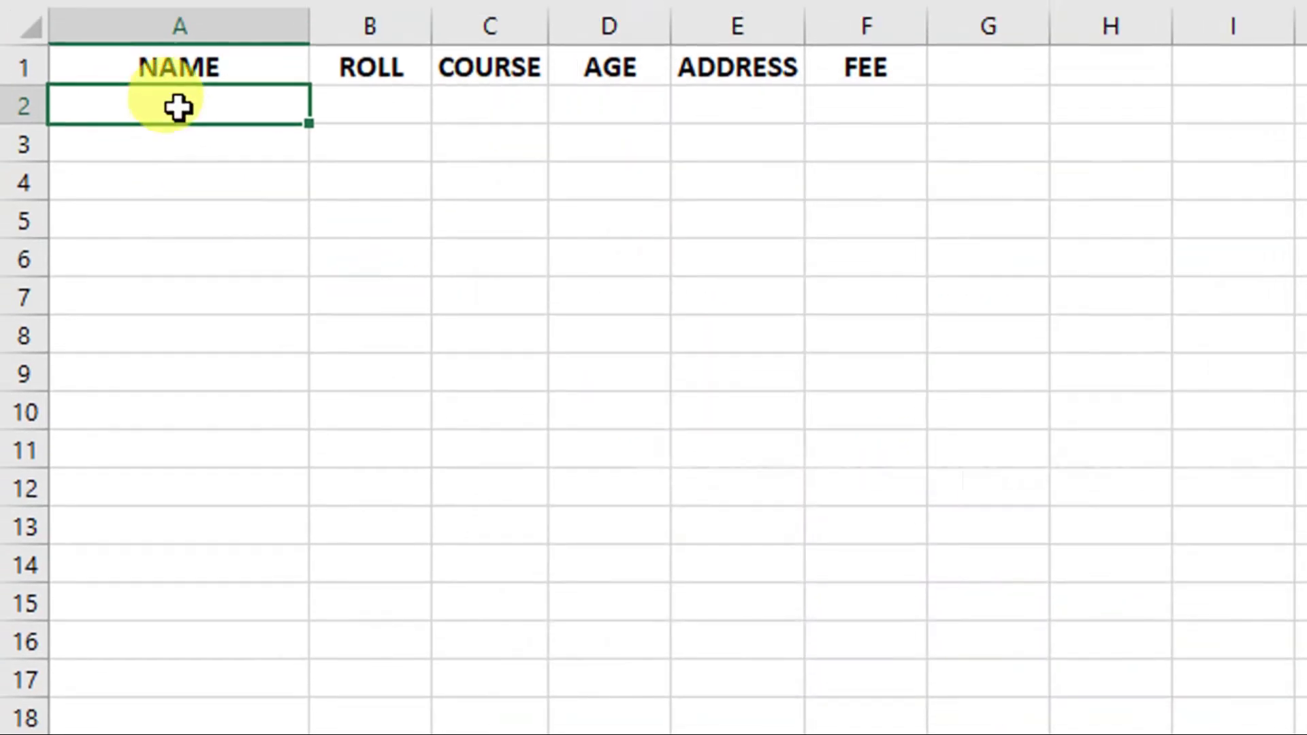
Step: Select the NAME cells and set their validation to Text length between 3 and 10
{"action": "left_click_drag", "start_coordinate": [177, 107], "coordinate": [153, 621]}
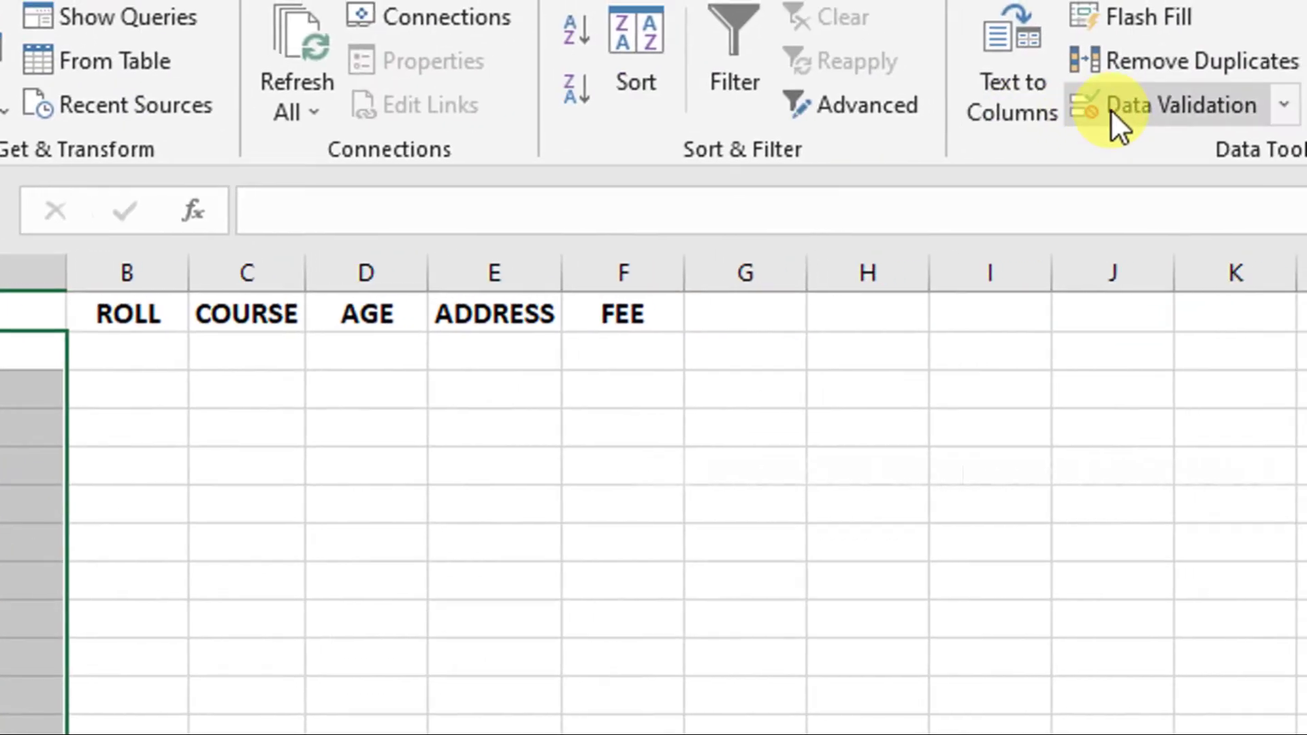
{"action": "left_click", "coordinate": [1198, 105]}
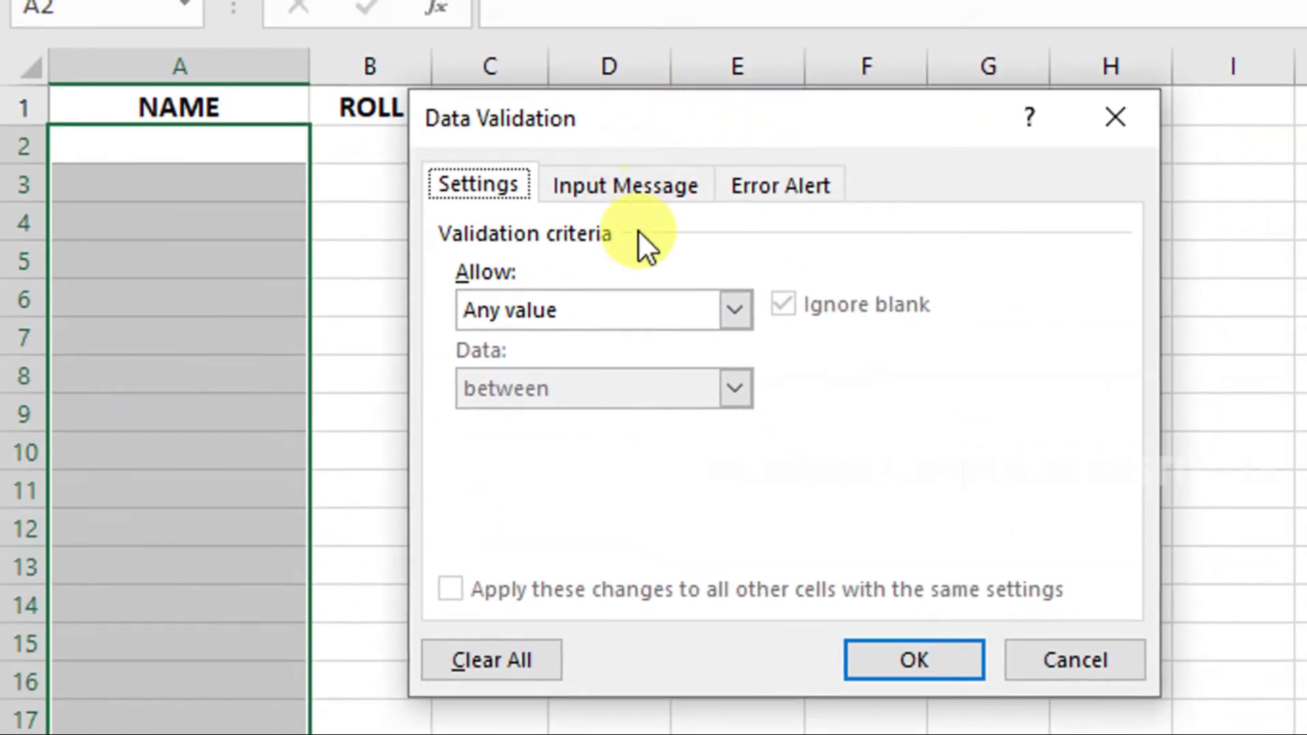
{"action": "left_click", "coordinate": [643, 304]}
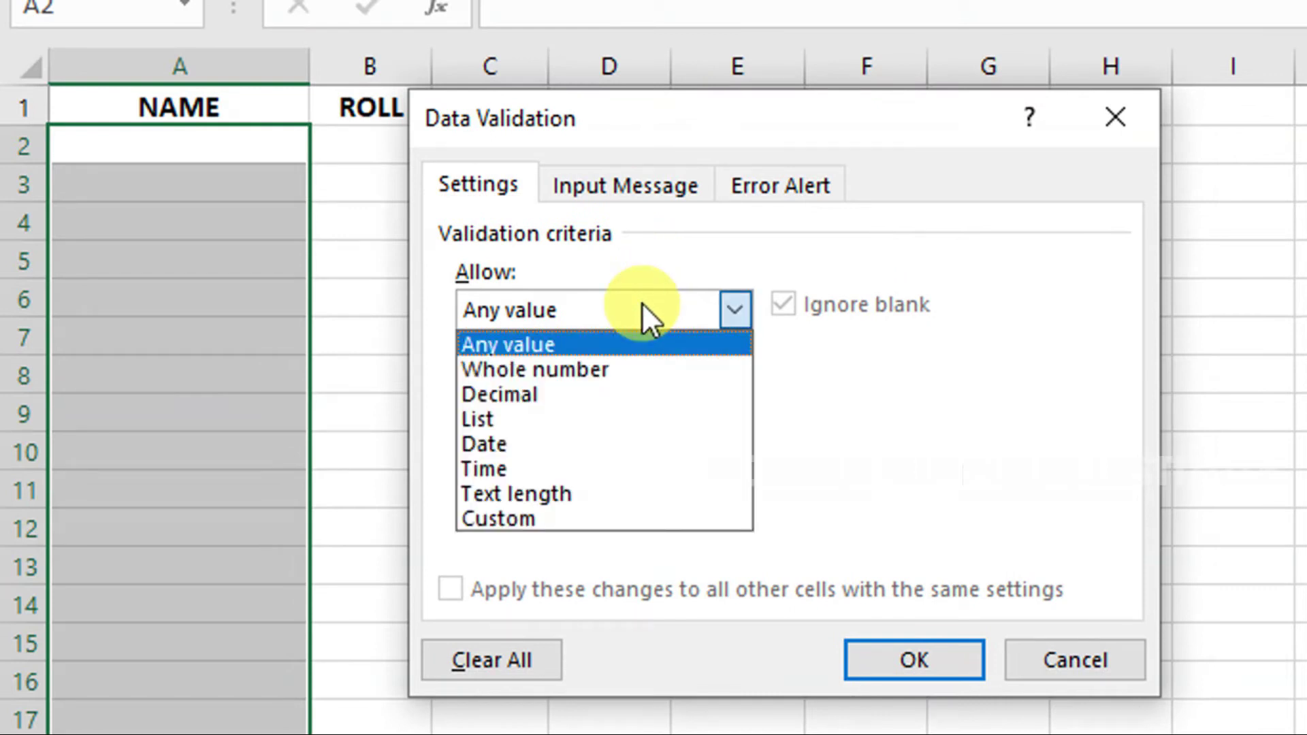
{"action": "left_click", "coordinate": [549, 484]}
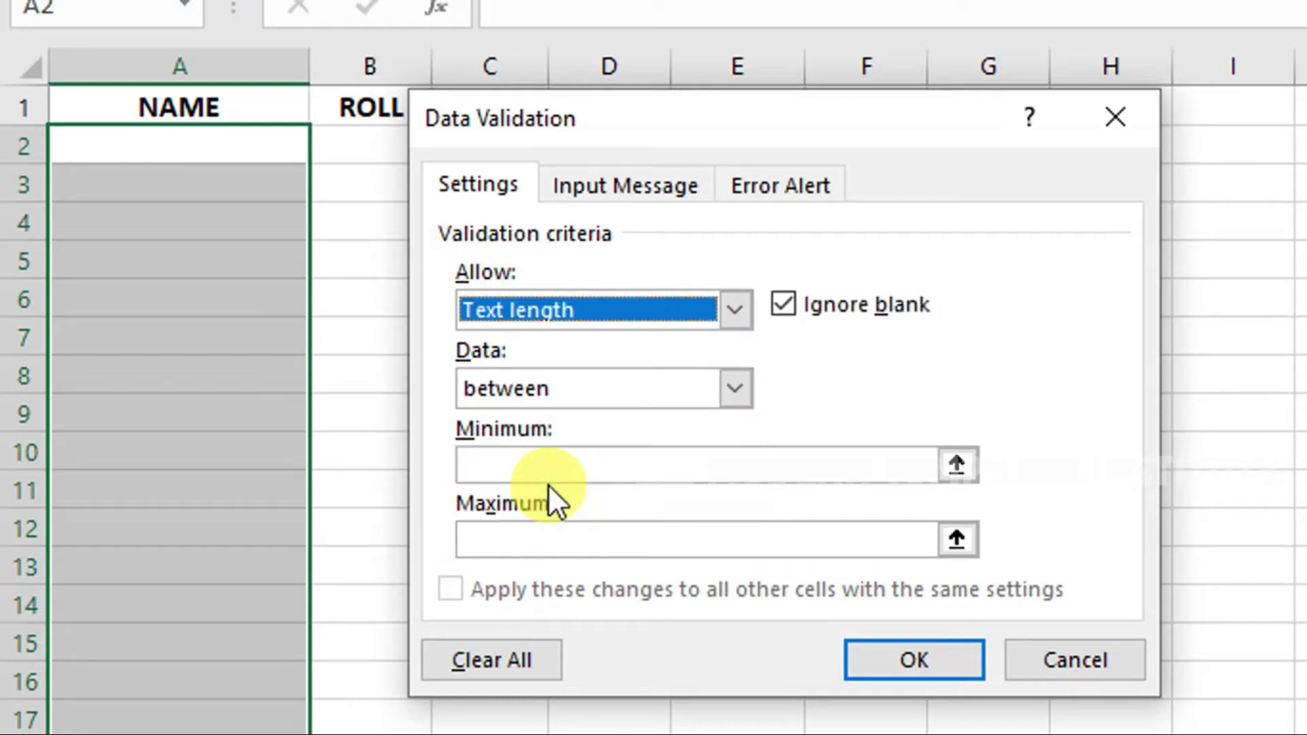
{"action": "left_click", "coordinate": [600, 460]}
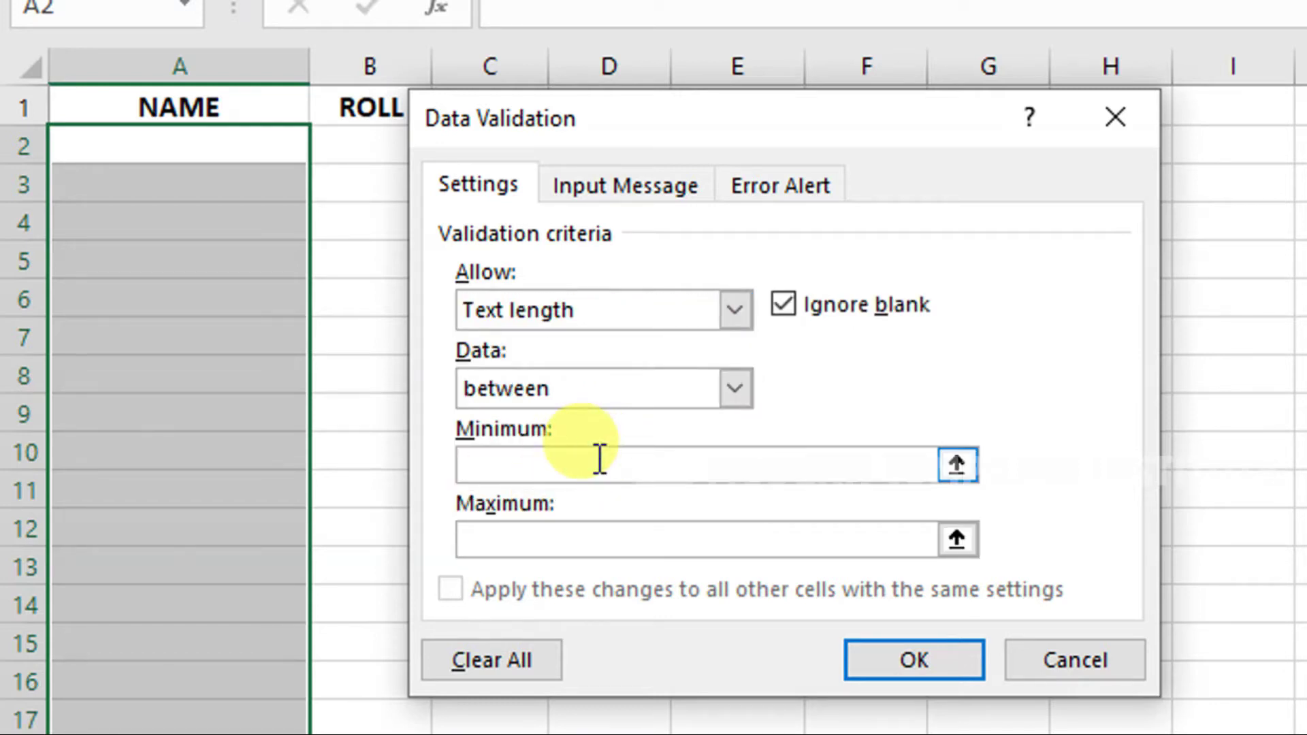
{"action": "type", "text": "3"}
{"action": "left_click", "coordinate": [585, 530]}
{"action": "type", "text": "10"}
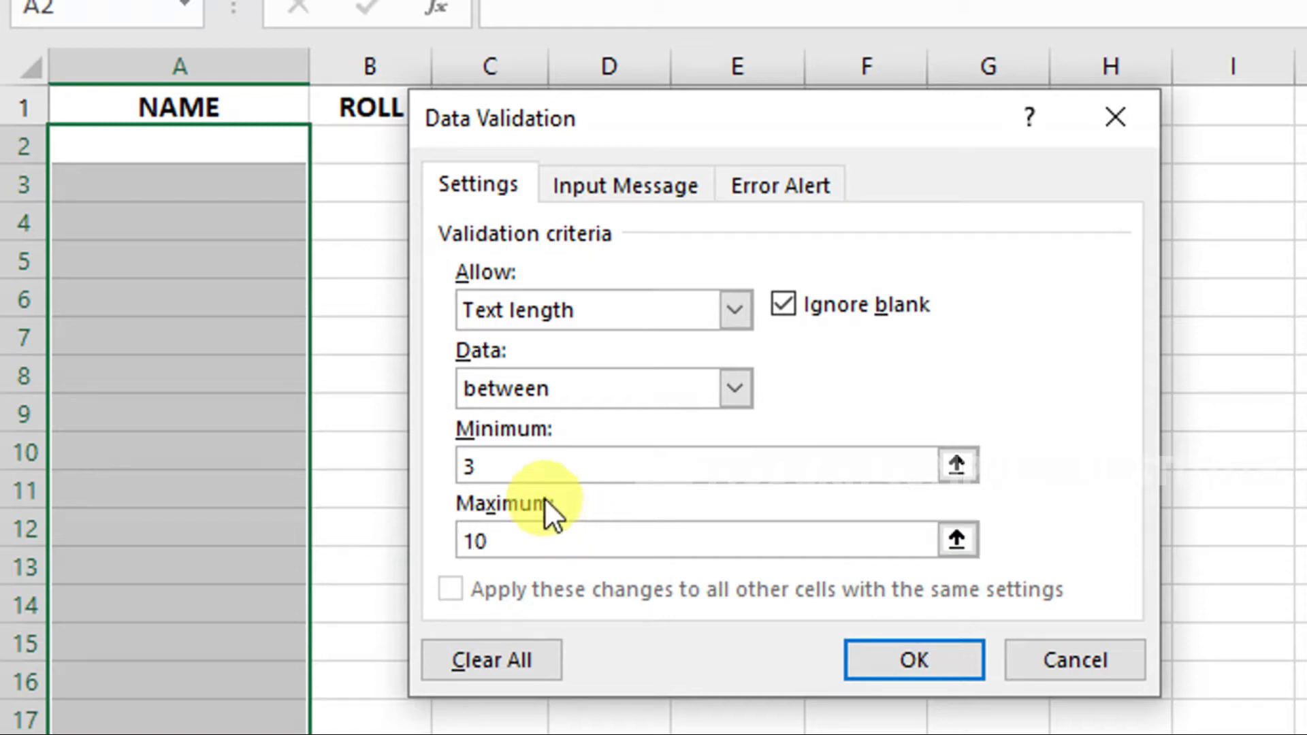
{"action": "left_click", "coordinate": [531, 466]}
{"action": "left_click", "coordinate": [531, 530]}
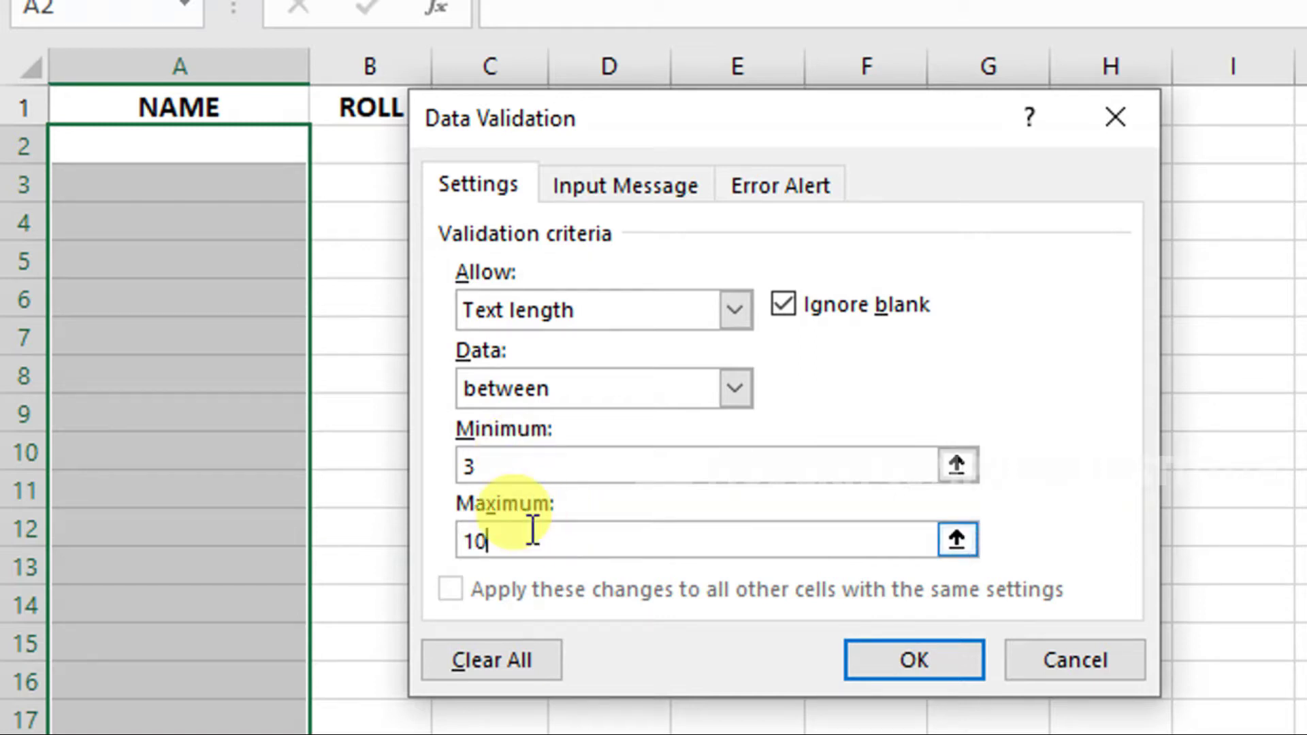
Step: Add an input message titled 'HI' reading 'Welcome to Name' to the NAME validation
{"action": "left_click", "coordinate": [606, 179]}
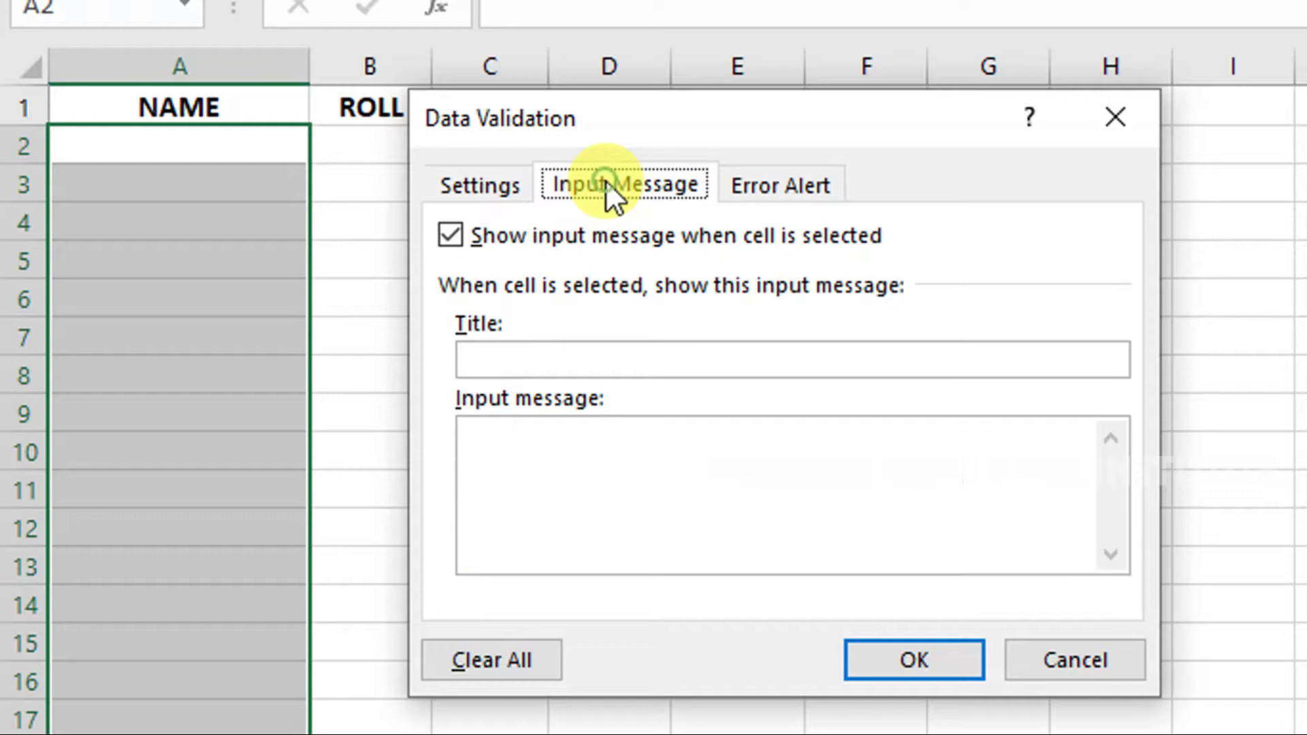
{"action": "left_click", "coordinate": [598, 357]}
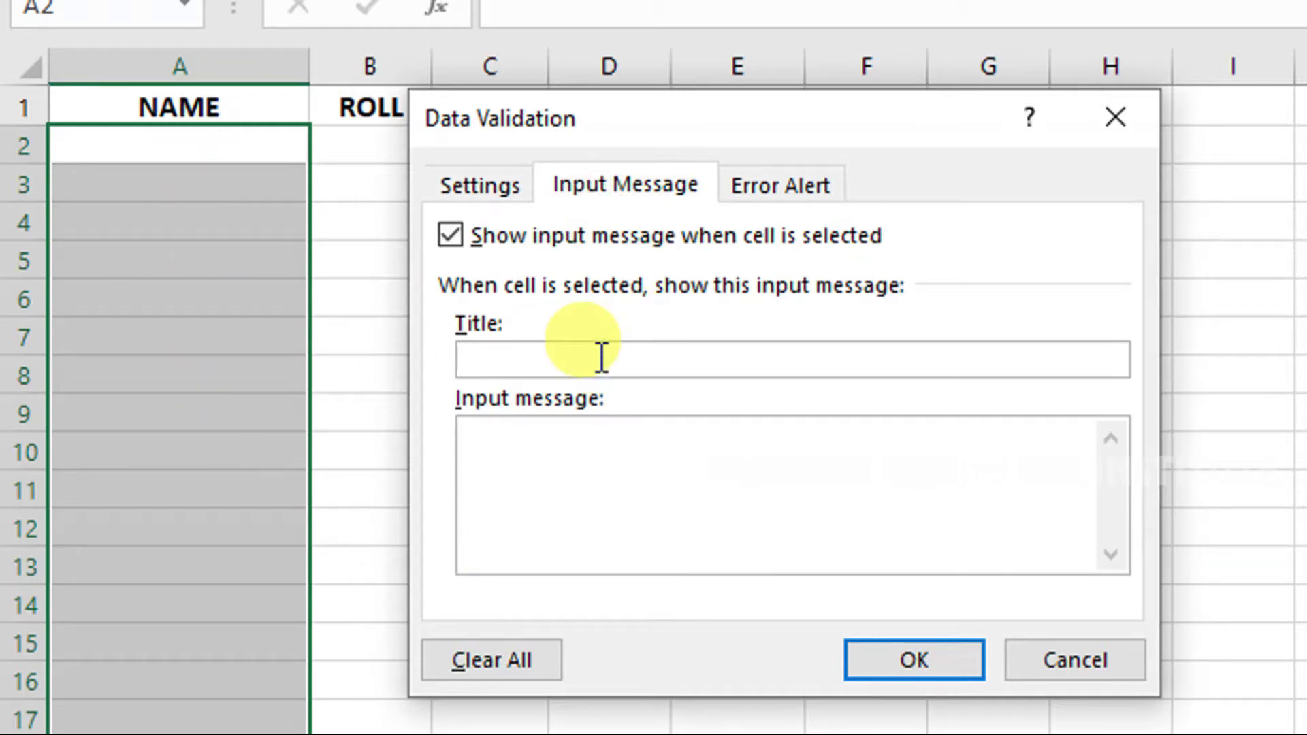
{"action": "type", "text": "HI"}
{"action": "key", "text": "Tab"}
{"action": "type", "text": "wE"}
{"action": "key", "text": "BackSpace"}
{"action": "key", "text": "BackSpace"}
{"action": "type", "text": "Welcome to Name"}
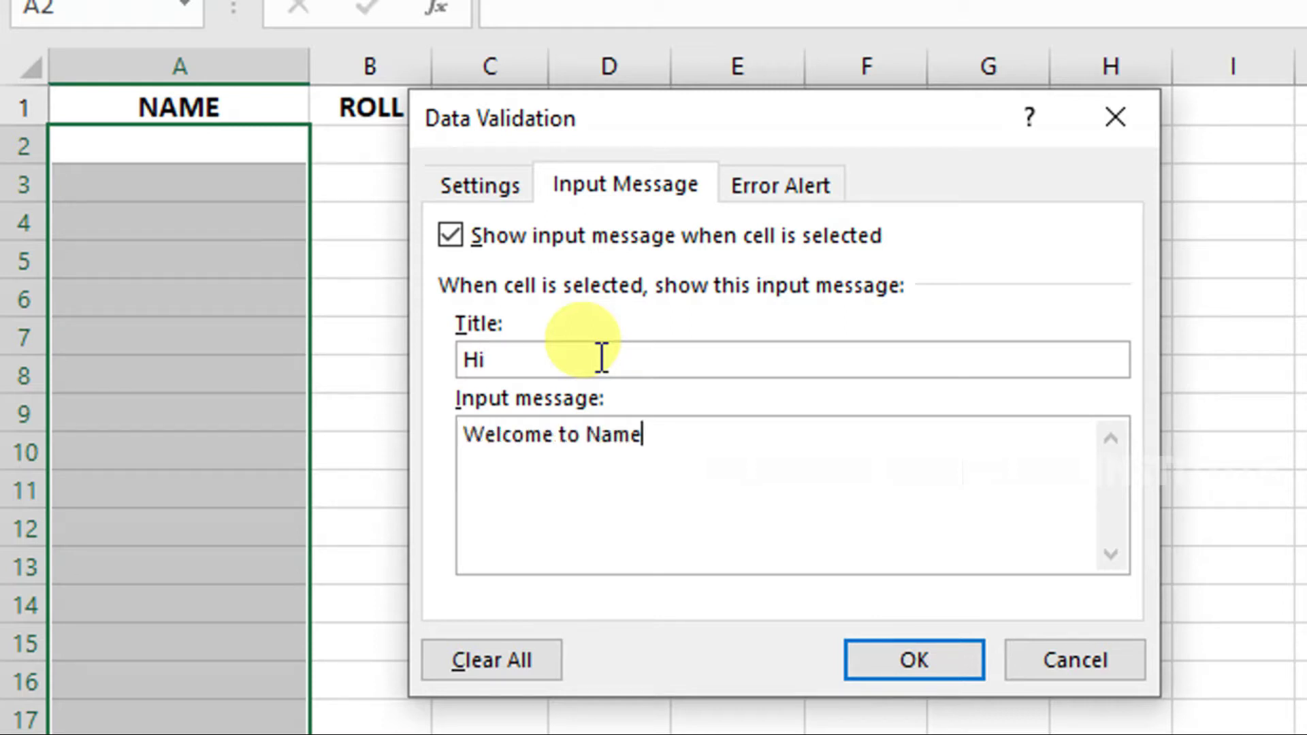
Step: Set the error alert title 'Hey' with message 'You are Wrong Please Type Right Value'
{"action": "left_click", "coordinate": [763, 201]}
{"action": "left_click", "coordinate": [782, 353]}
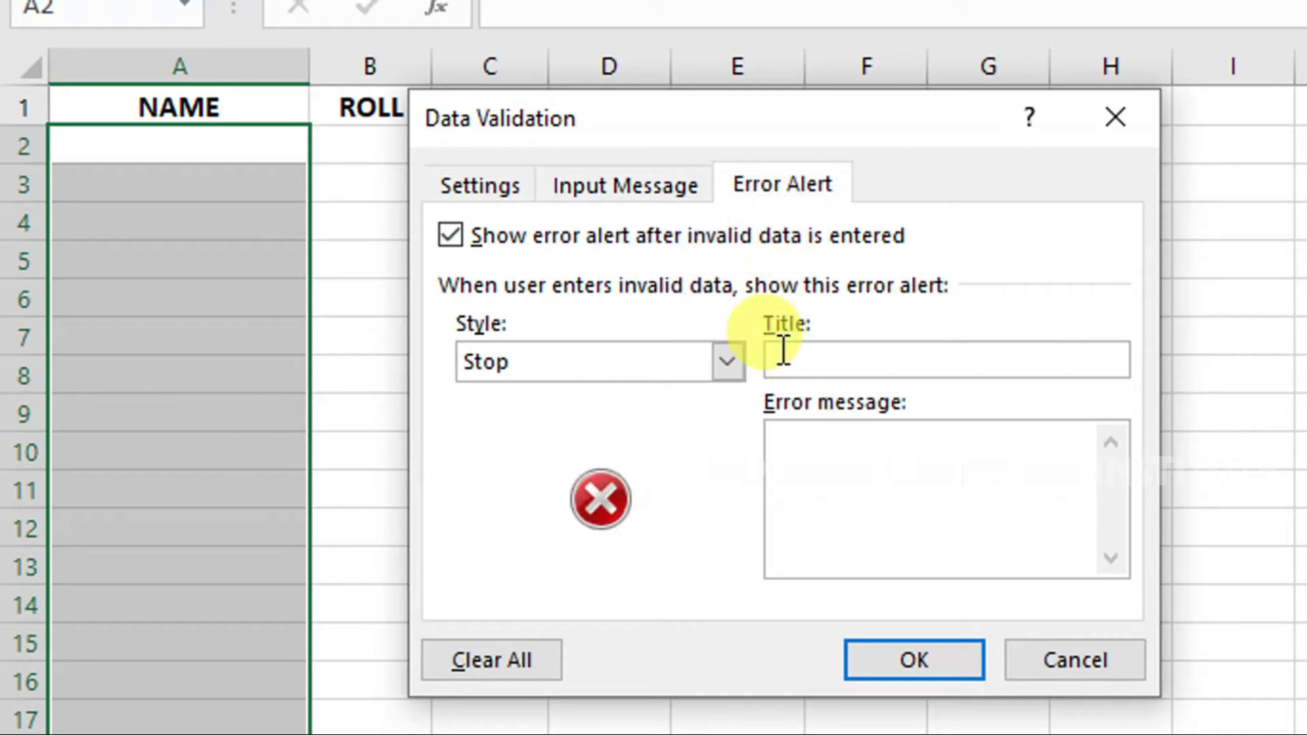
{"action": "type", "text": "Hey"}
{"action": "key", "text": "Tab"}
{"action": "type", "text": "You"}
{"action": "type", "text": " are Wrong Please Type Right Value"}
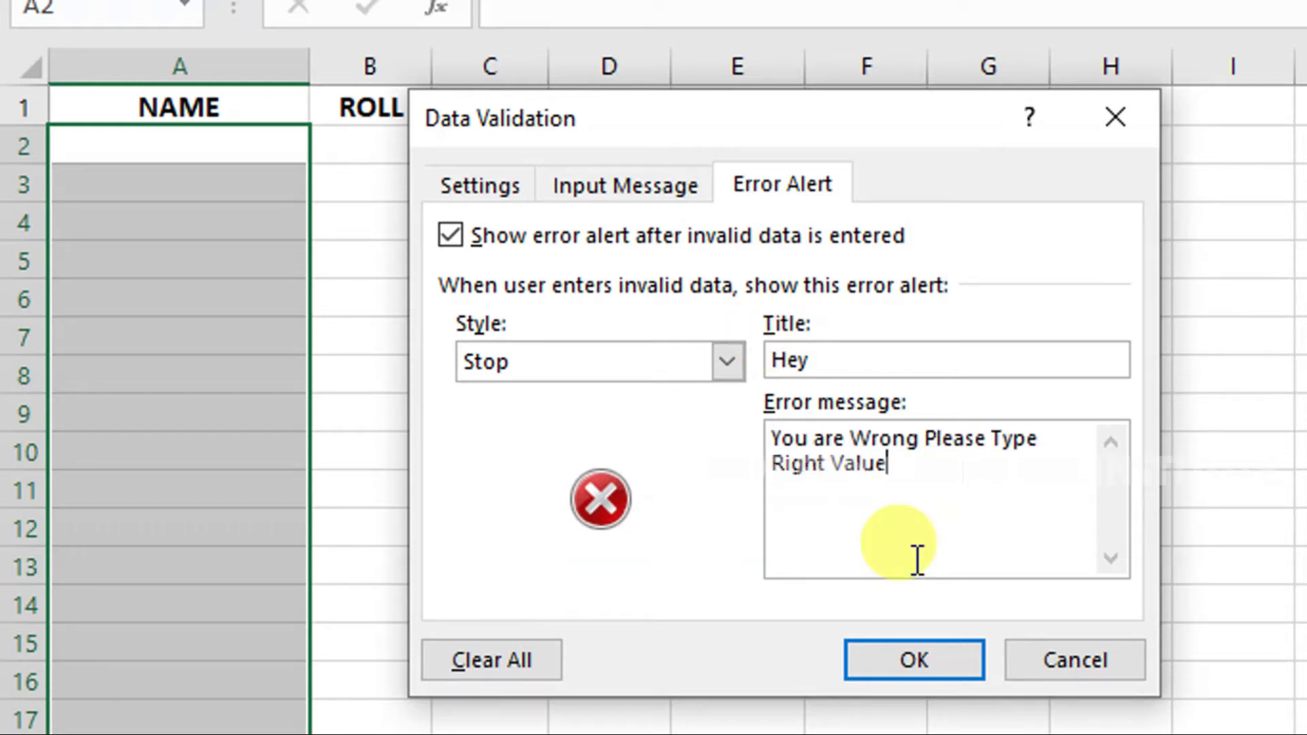
Step: Review the validation tabs, apply the NAME rule with OK, and select cell A2
{"action": "left_click", "coordinate": [635, 193]}
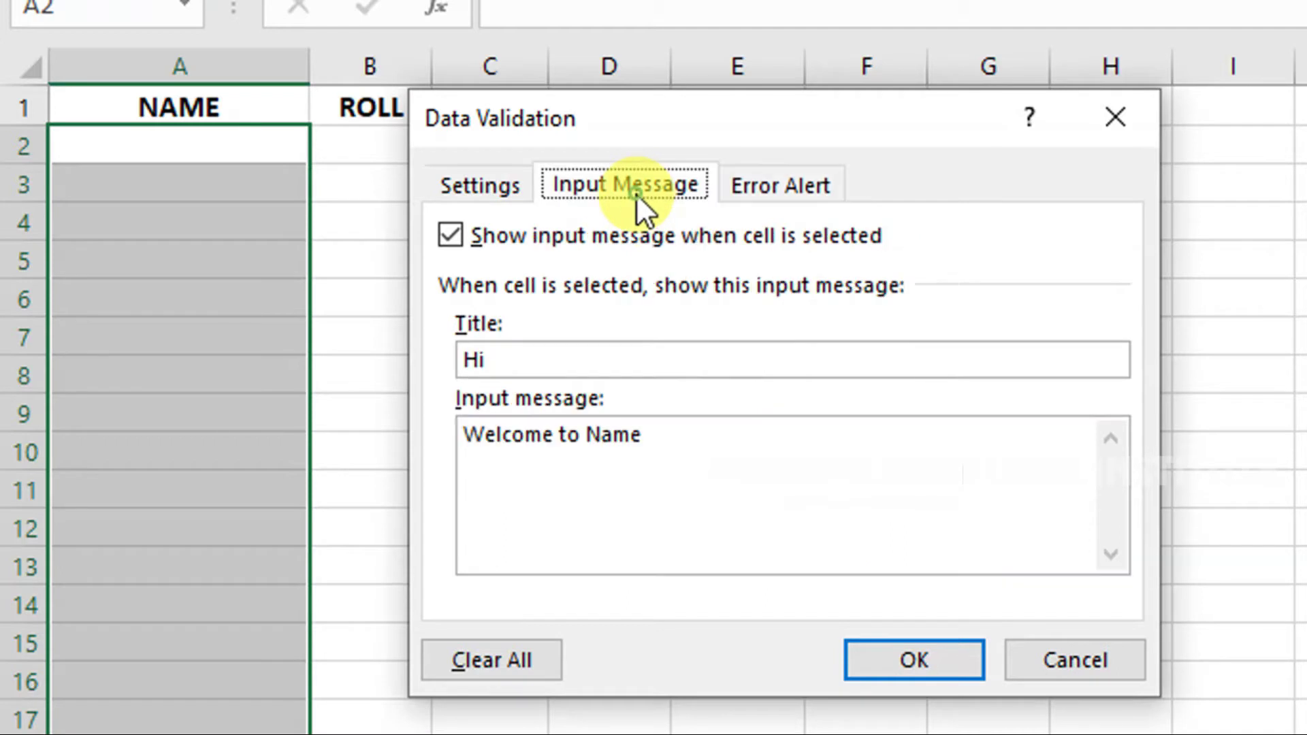
{"action": "left_click", "coordinate": [764, 183]}
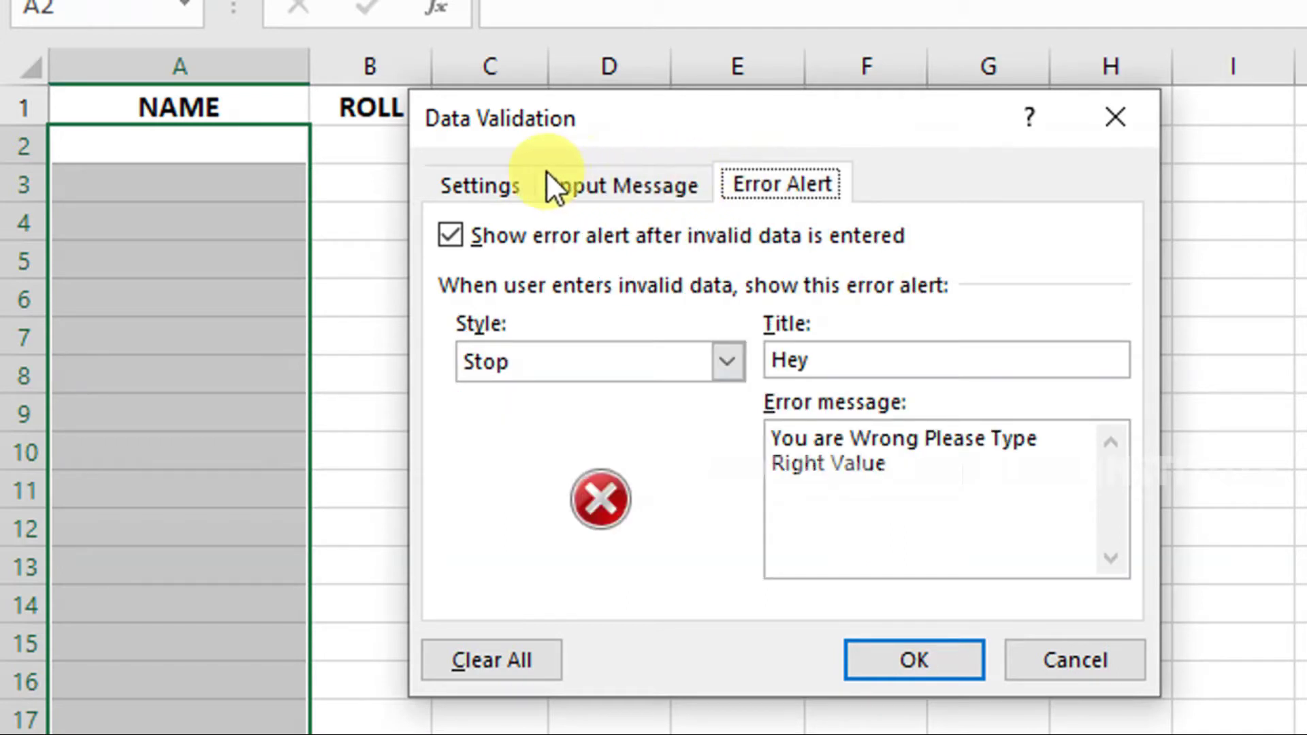
{"action": "left_click", "coordinate": [511, 185]}
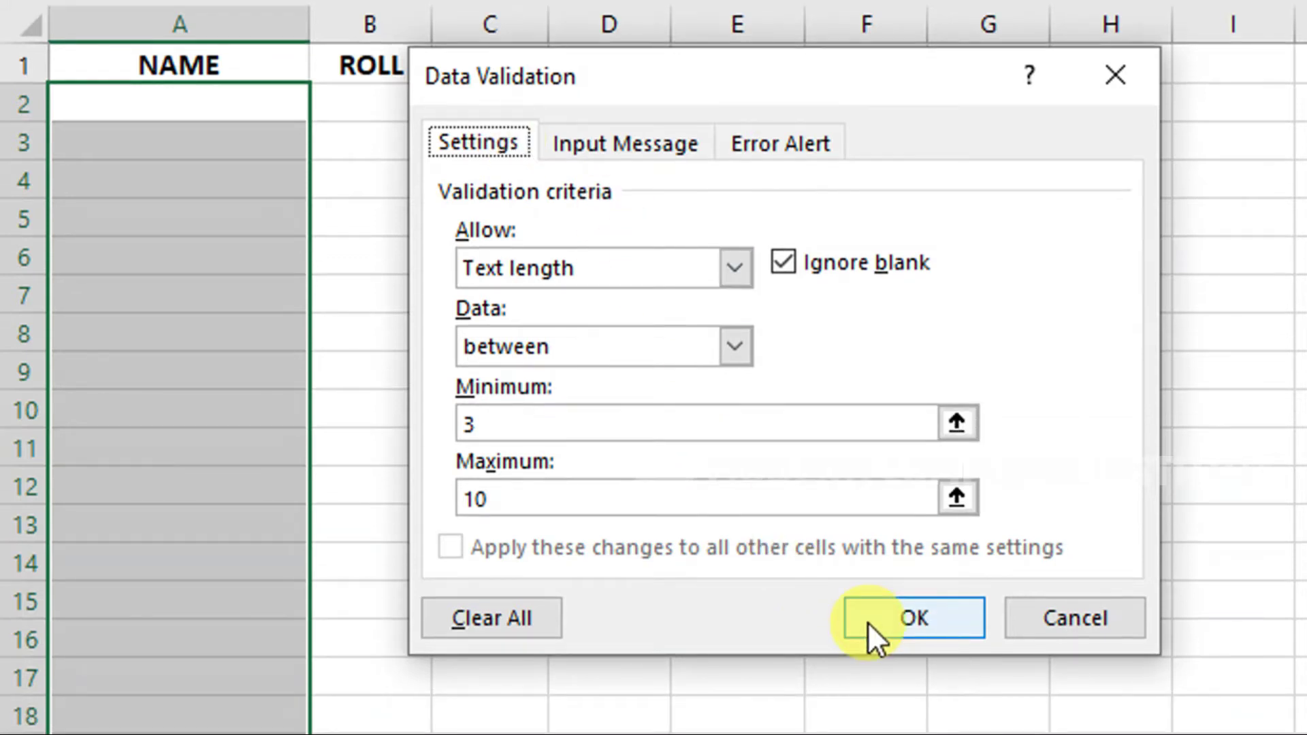
{"action": "left_click", "coordinate": [867, 622]}
{"action": "left_click", "coordinate": [240, 117]}
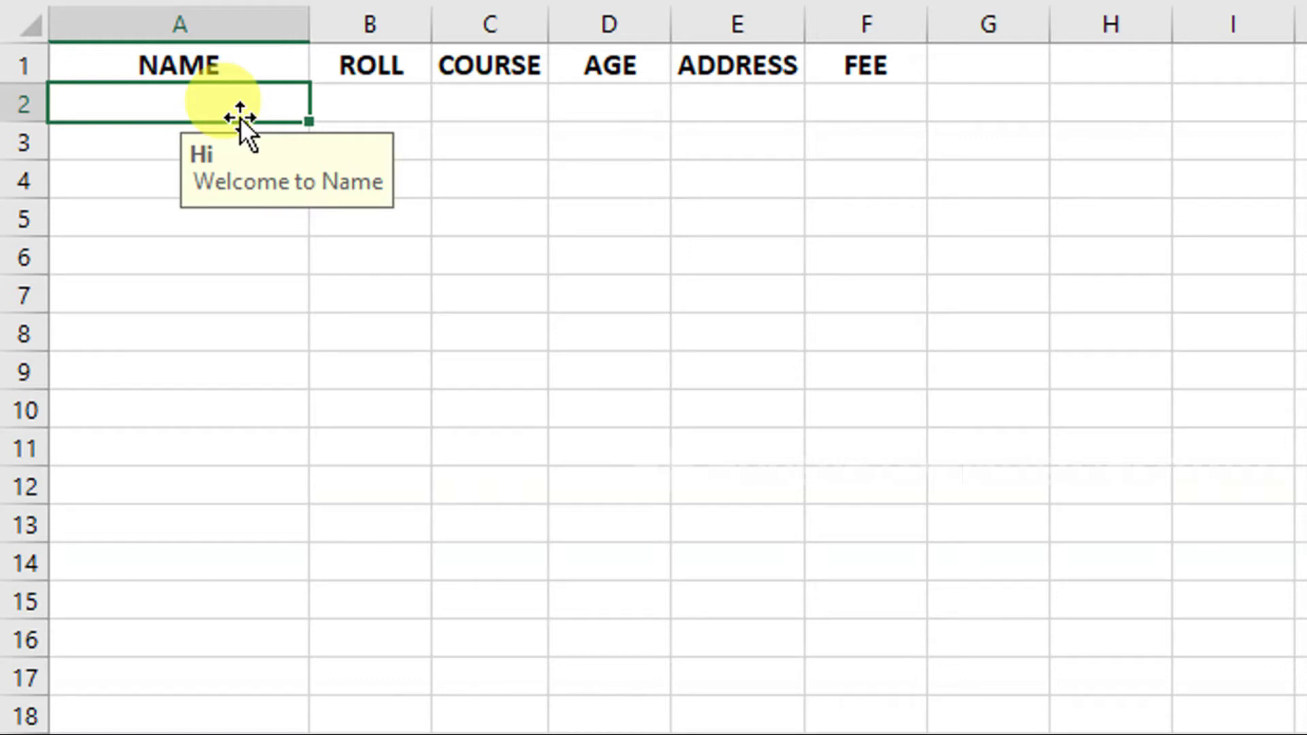
Step: Enter a three-letter student name in A2
{"action": "type", "text": "RAM"}
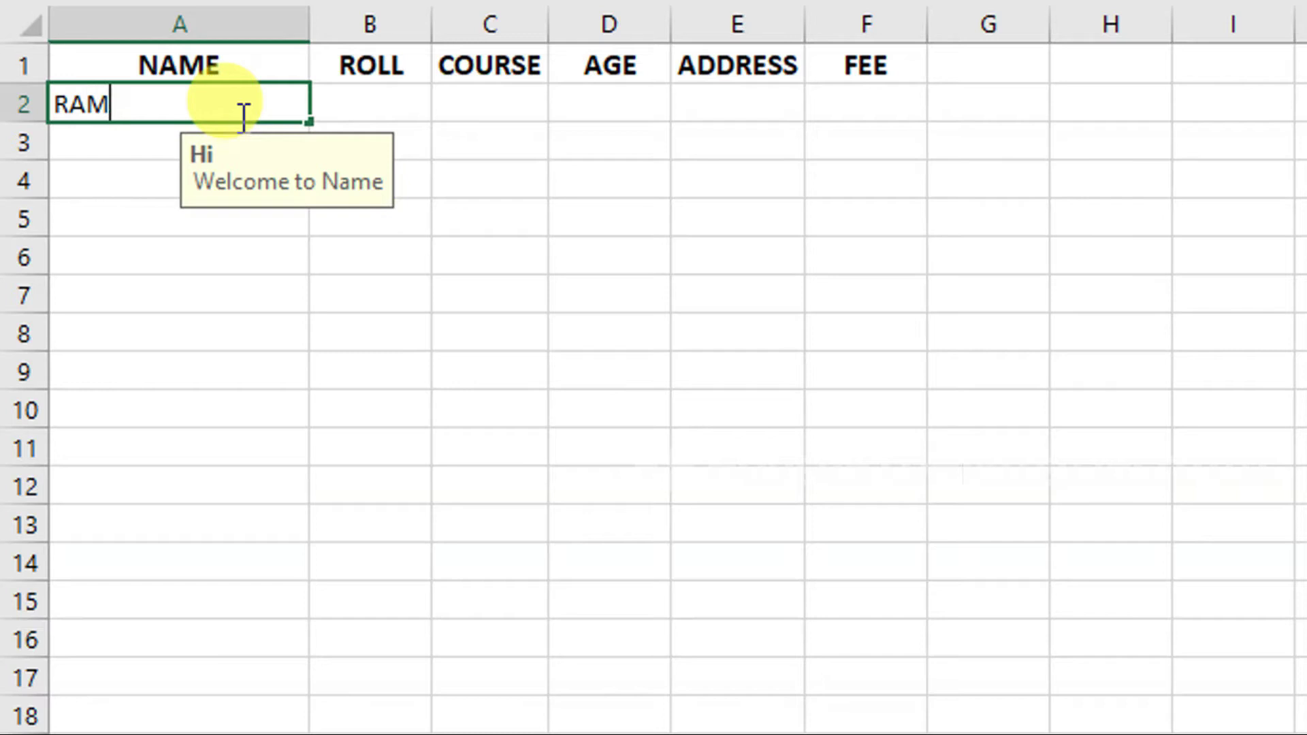
{"action": "key", "text": "Return"}
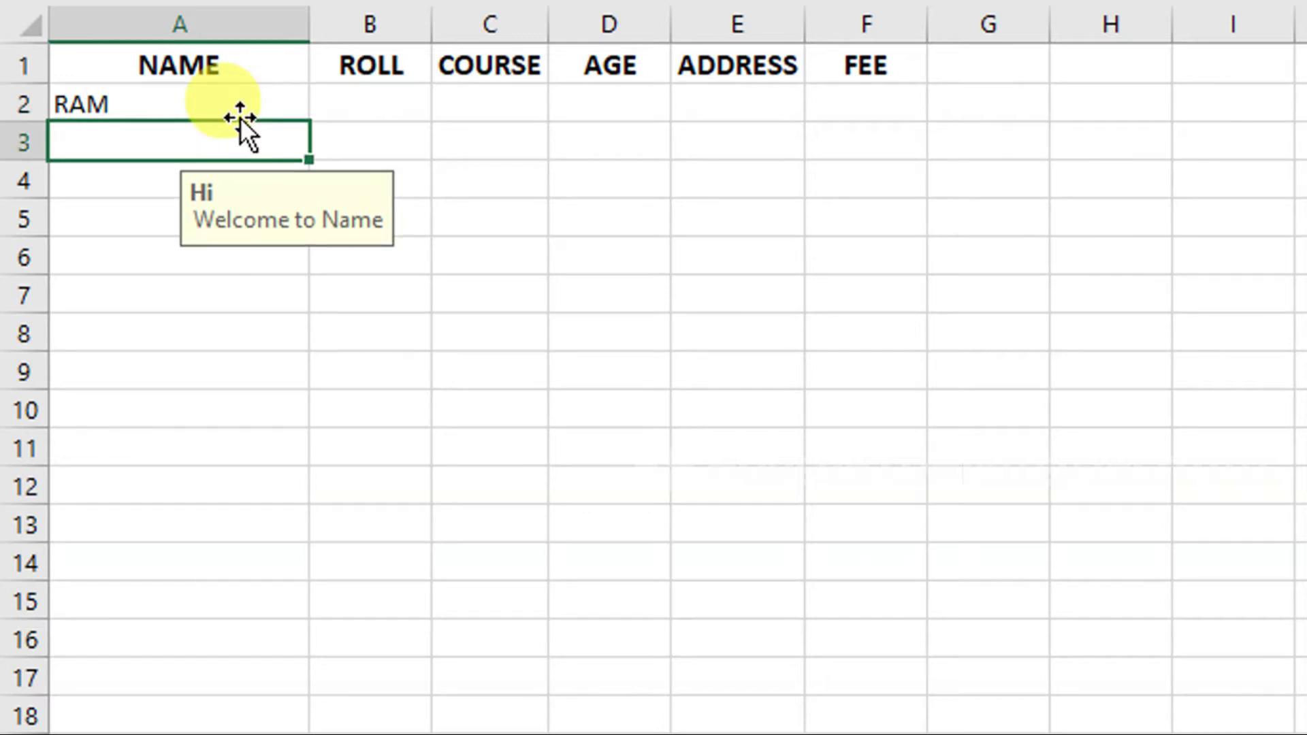
Step: Retry the over-long A3 name rejected by the Hey alert with a shorter one, then fill A4
{"action": "type", "text": "SUDHANSHU"}
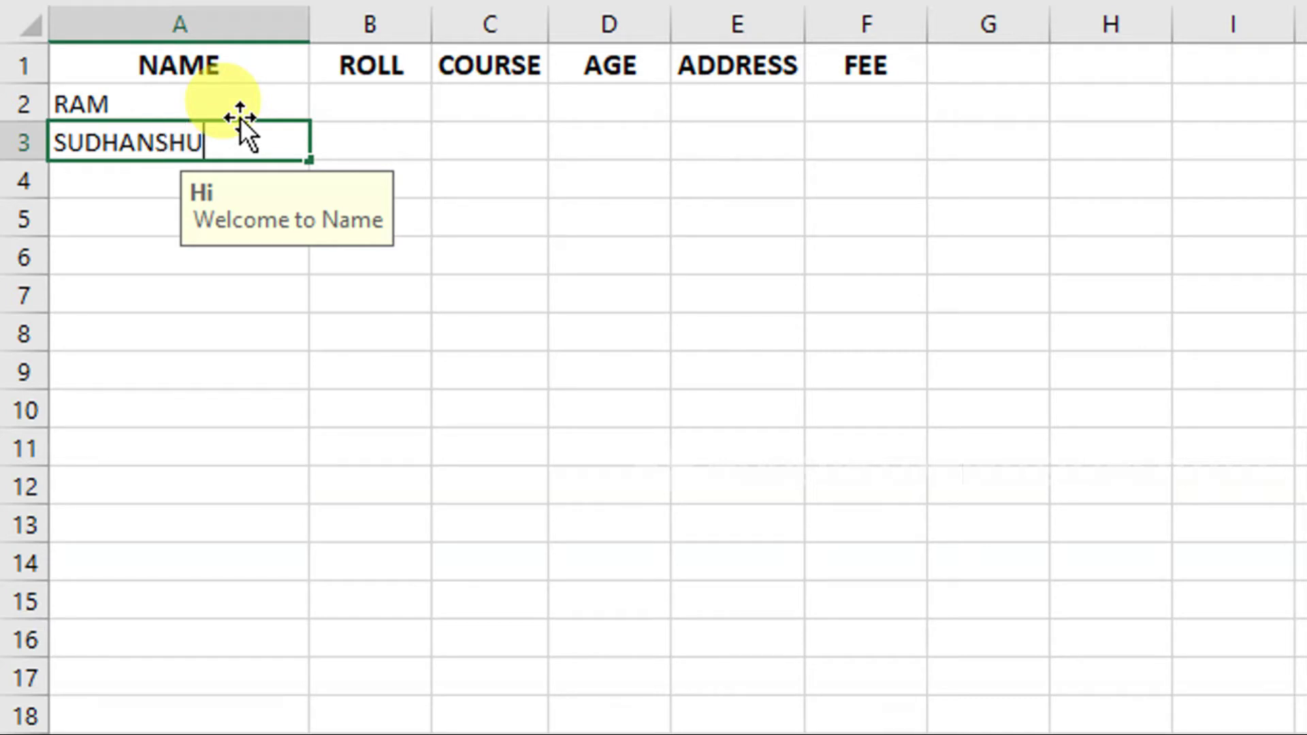
{"action": "type", "text": " KUMAR"}
{"action": "key", "text": "Return"}
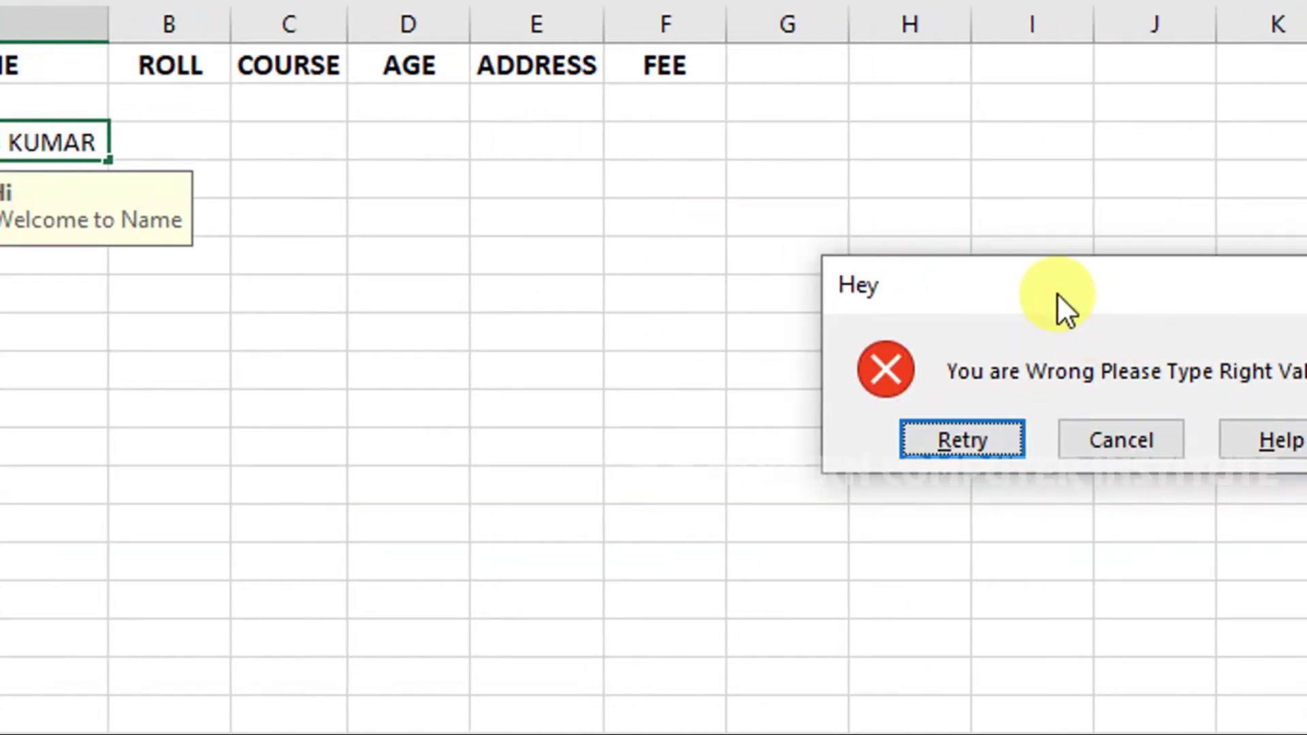
{"action": "left_click_drag", "start_coordinate": [1056, 292], "coordinate": [566, 251]}
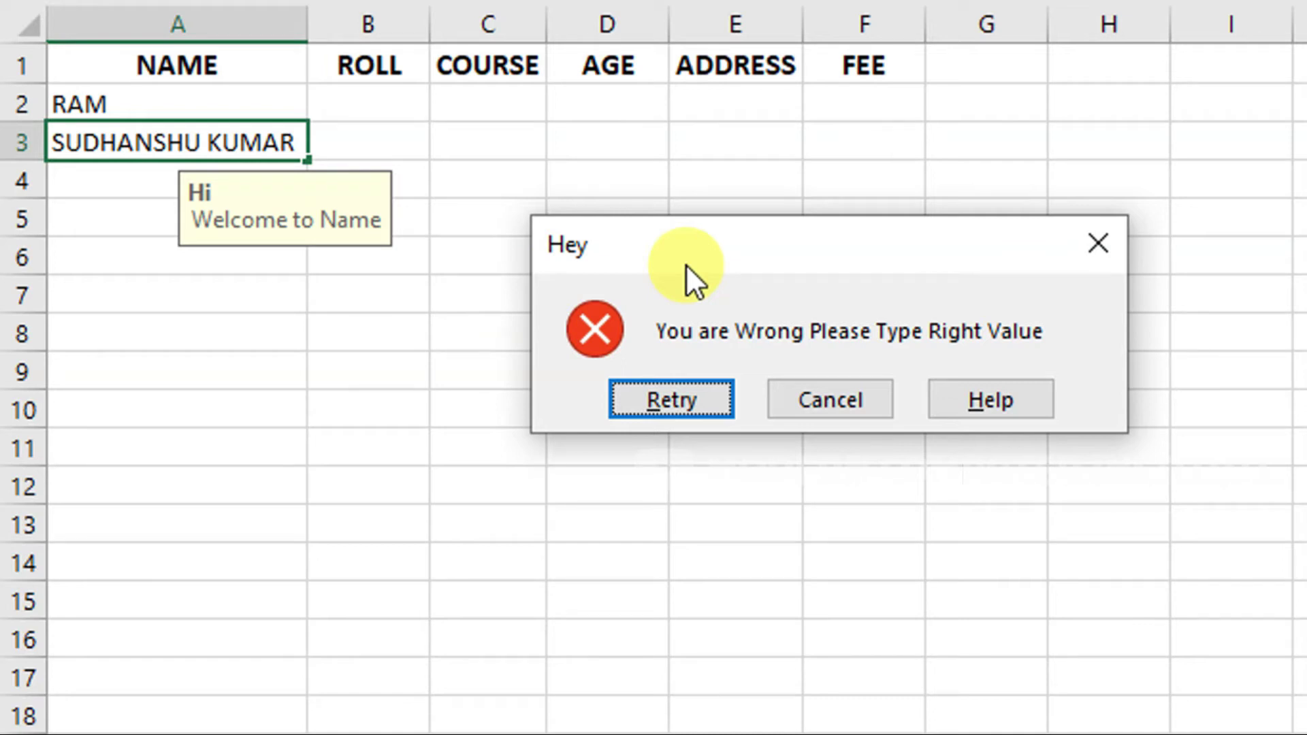
{"action": "left_click", "coordinate": [639, 394]}
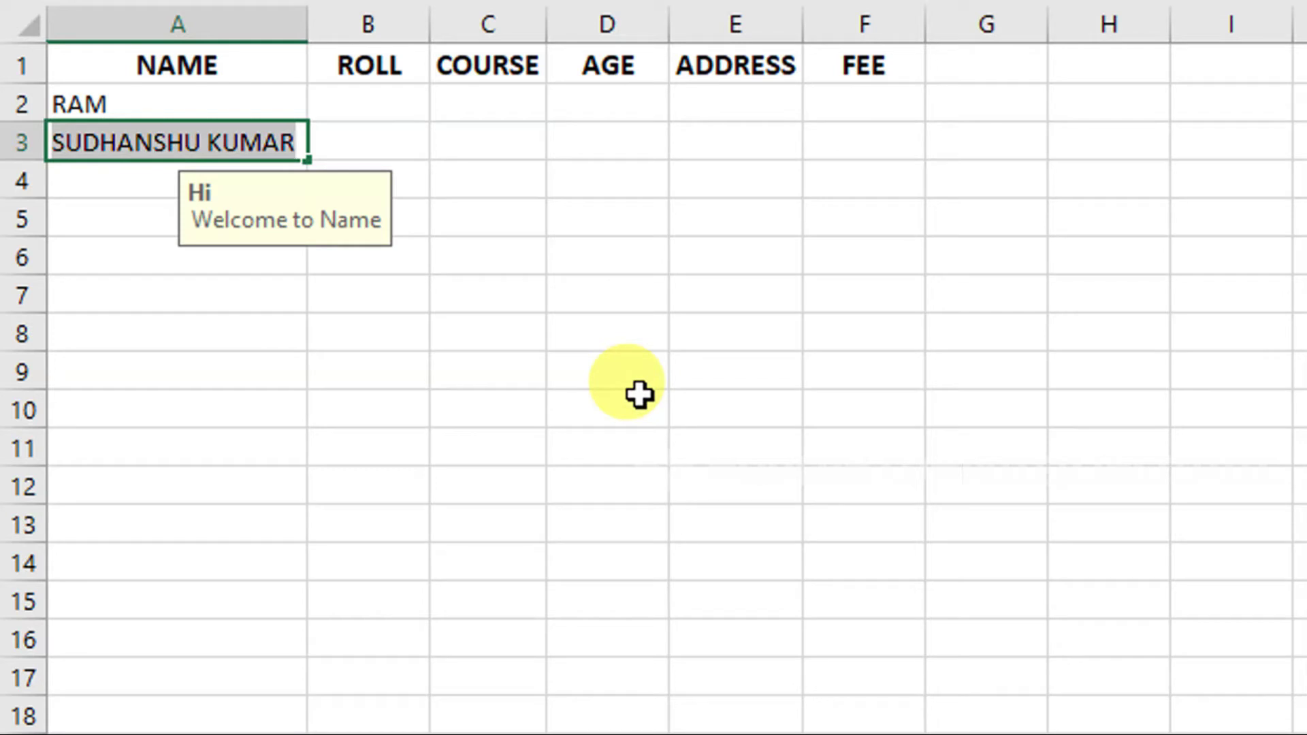
{"action": "type", "text": "SUDHANSH"}
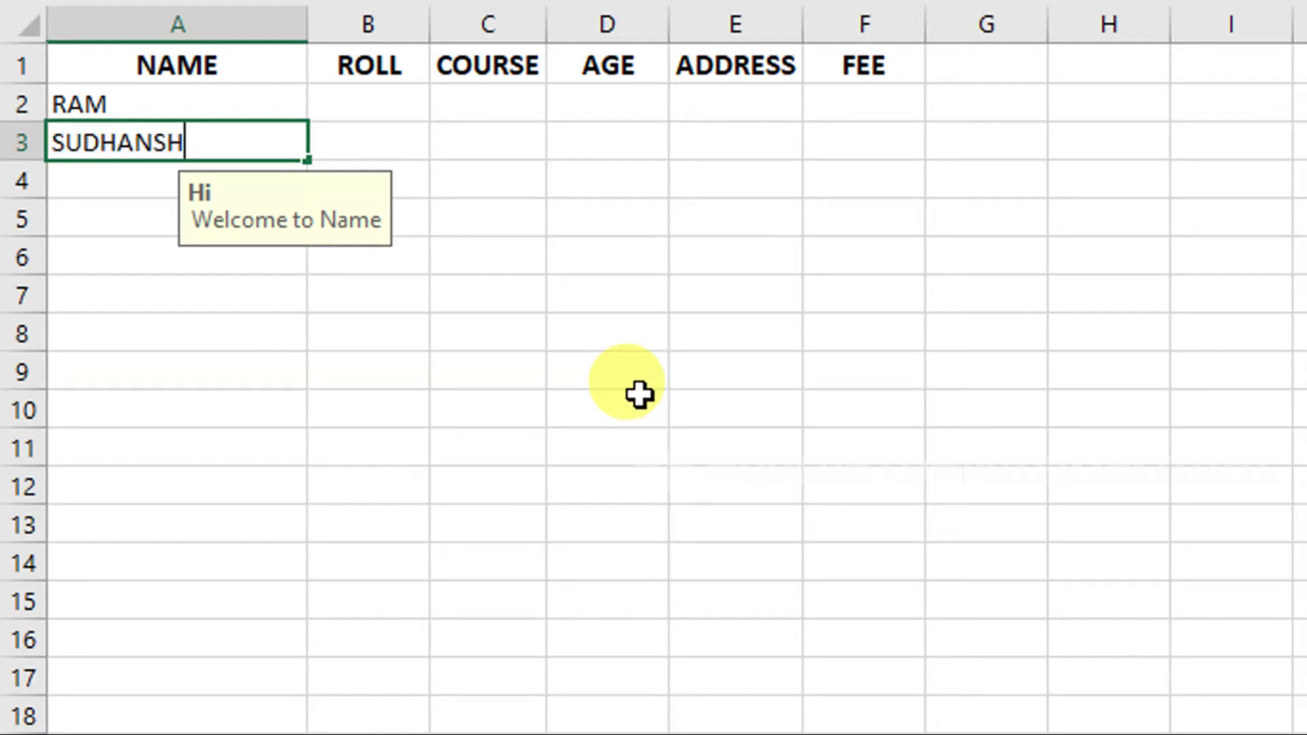
{"action": "type", "text": "U"}
{"action": "key", "text": "Return"}
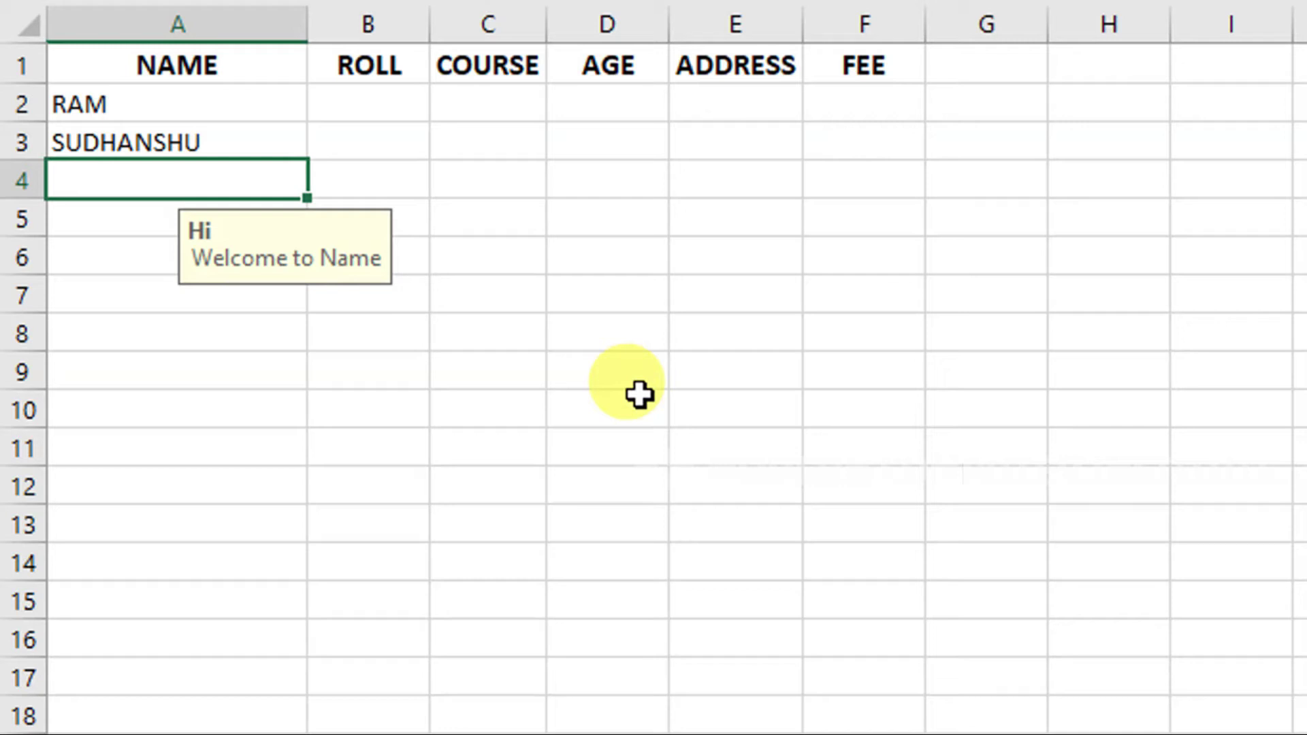
{"action": "type", "text": "DEEPAK KR"}
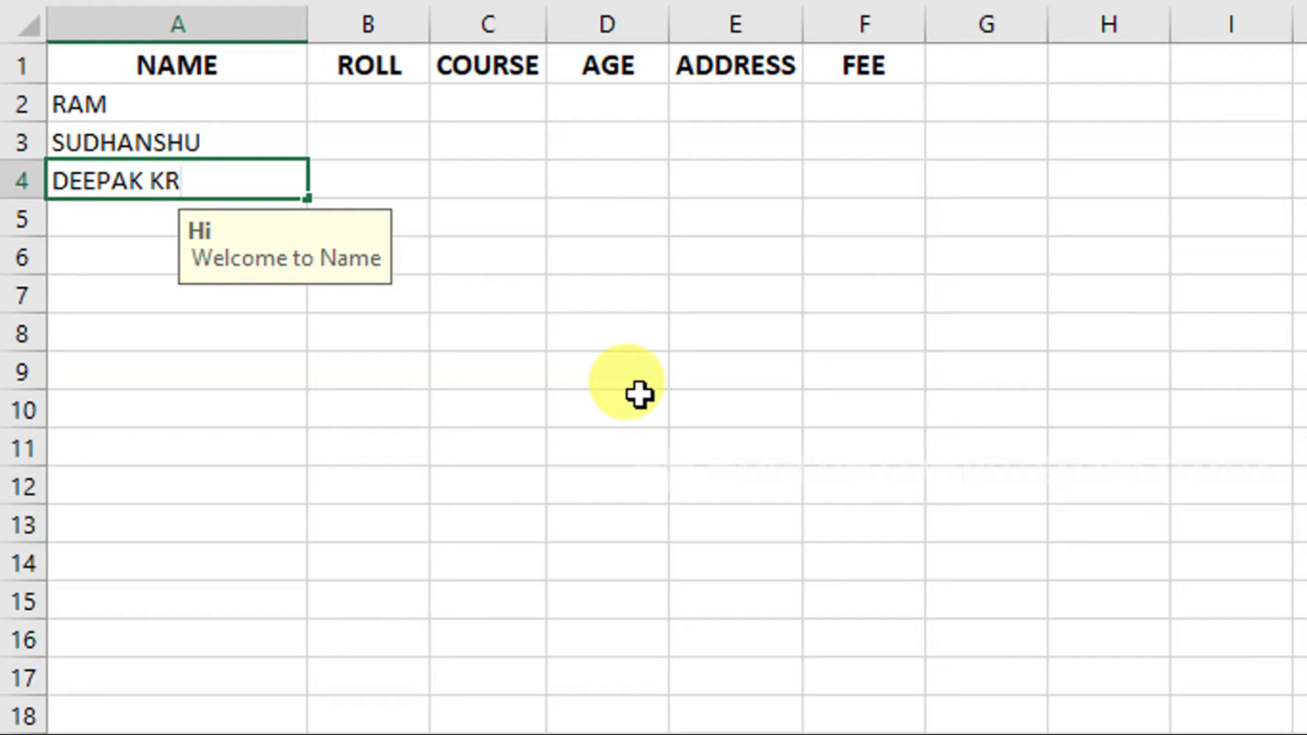
{"action": "type", "text": "."}
{"action": "key", "text": "Return"}
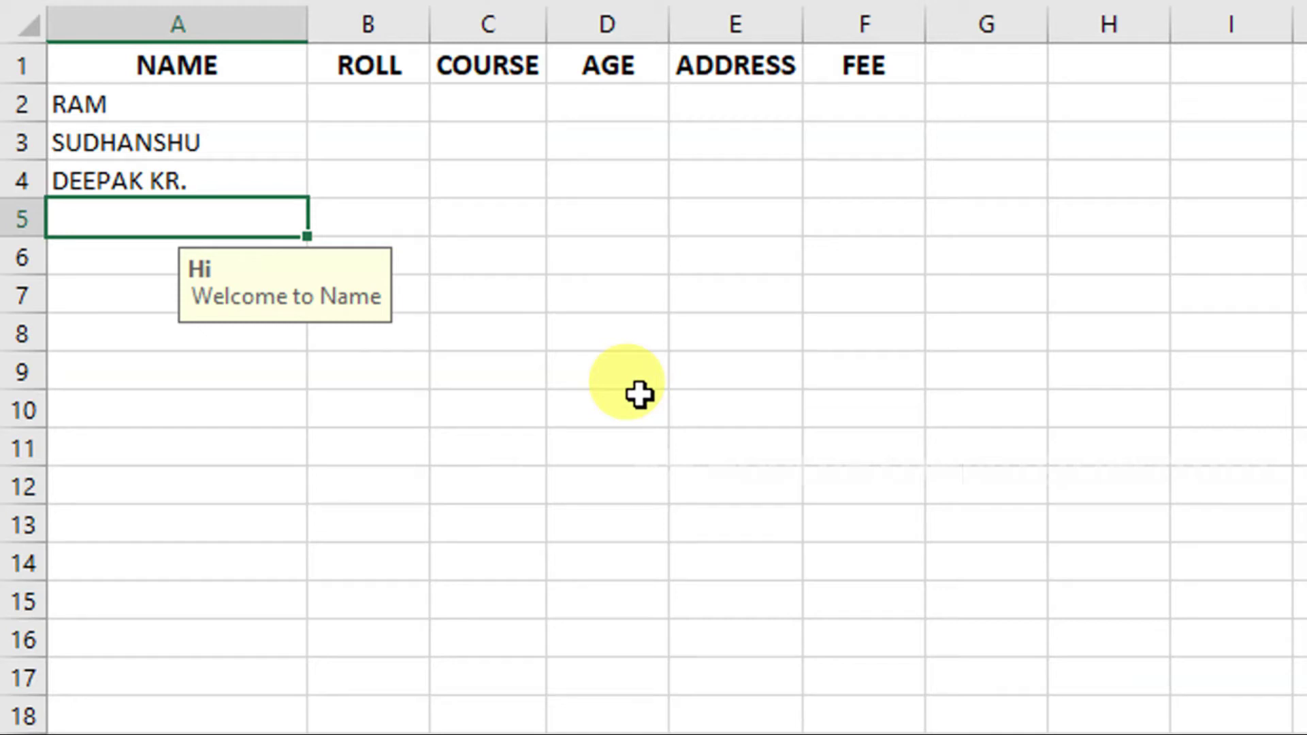
Step: Select the ROLL cells from B2 down to B20
{"action": "left_click", "coordinate": [375, 116]}
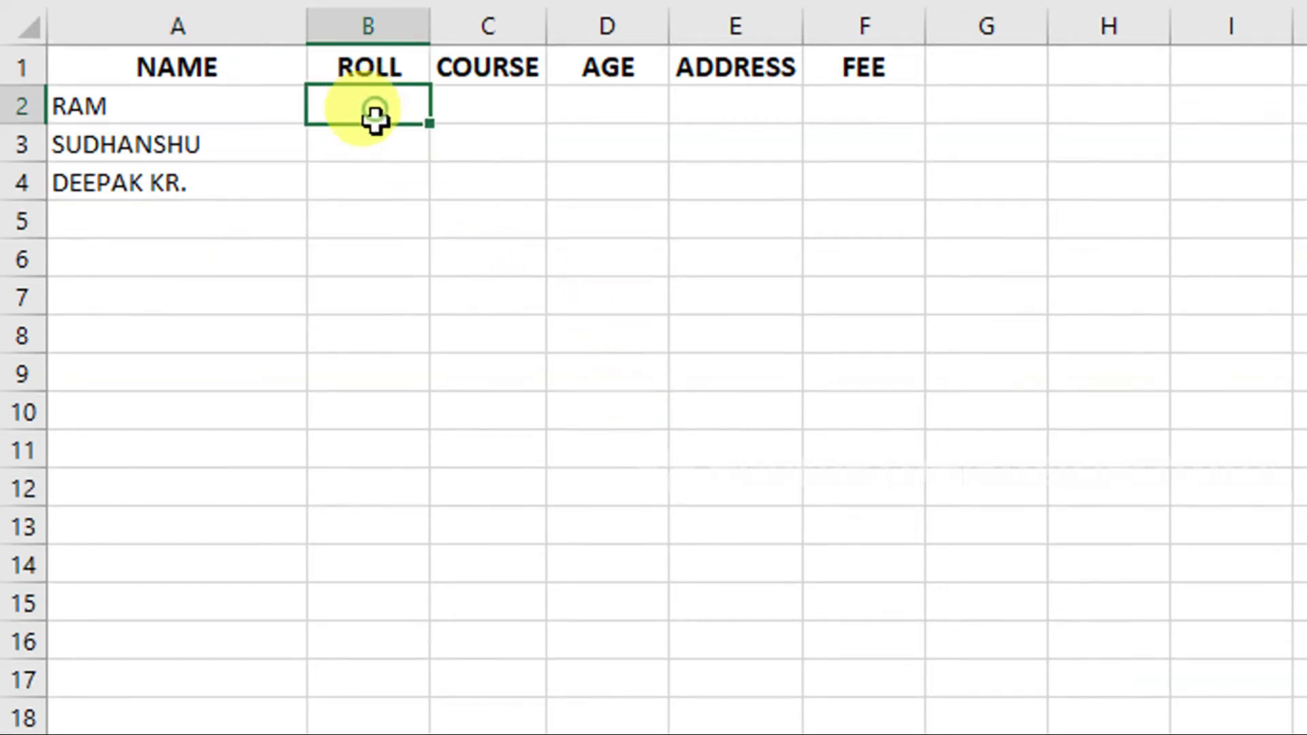
{"action": "left_click_drag", "start_coordinate": [375, 121], "coordinate": [339, 623]}
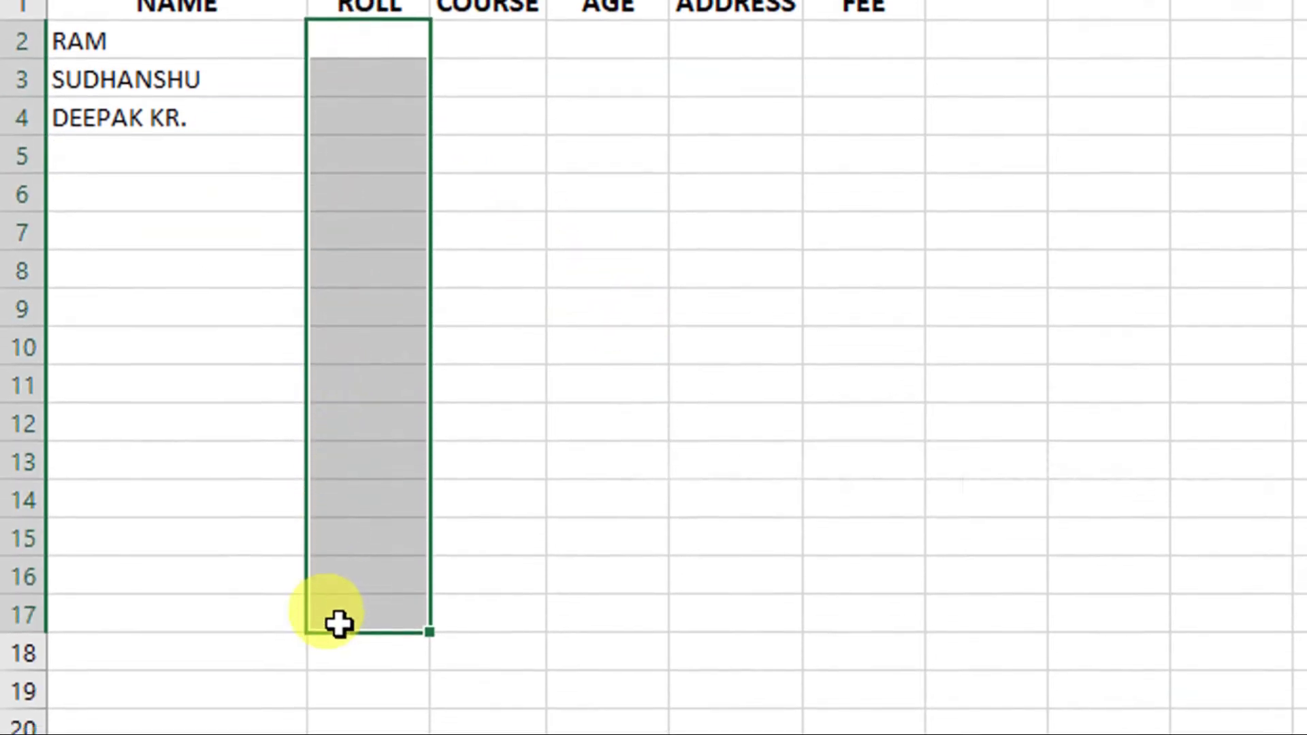
{"action": "left_click_drag", "start_coordinate": [338, 623], "coordinate": [330, 621]}
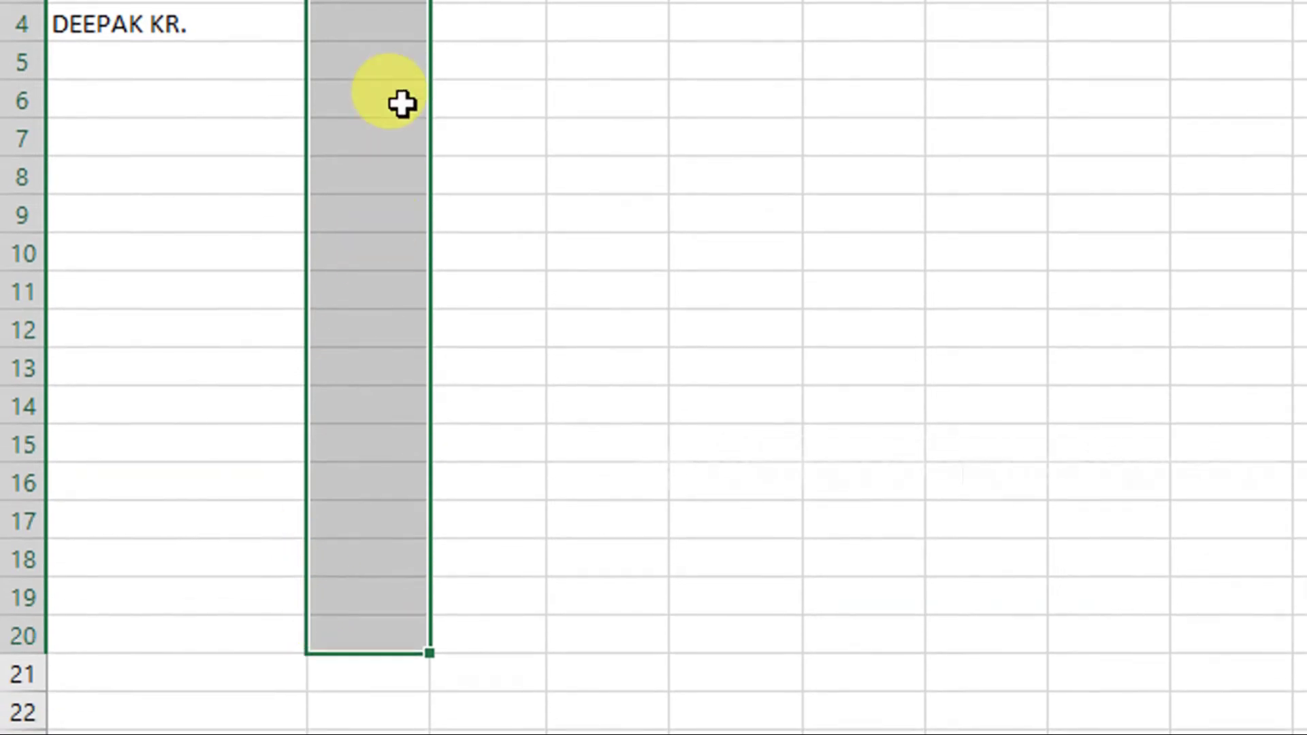
{"action": "scroll", "coordinate": [402, 103], "scroll_direction": "up", "scroll_amount": 2}
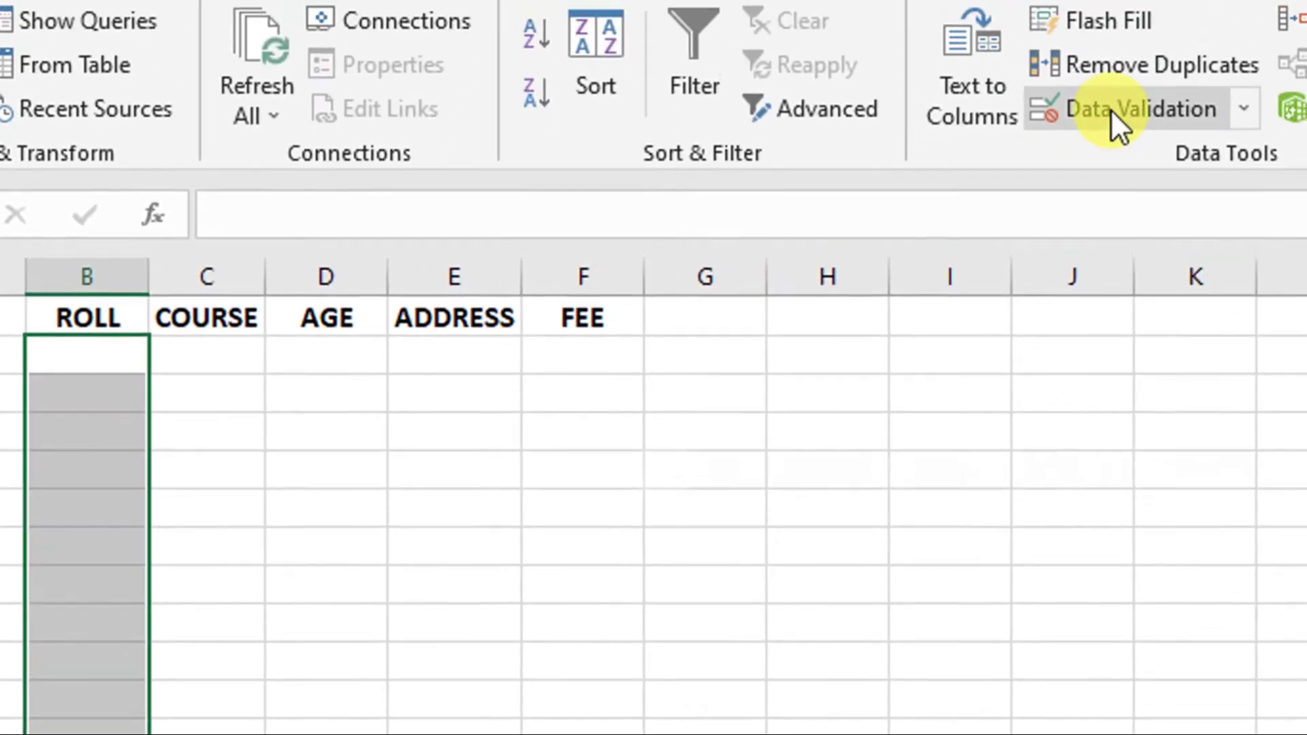
Step: Set the ROLL validation to Whole number between minimum 20 and maximum 50
{"action": "left_click", "coordinate": [1111, 112]}
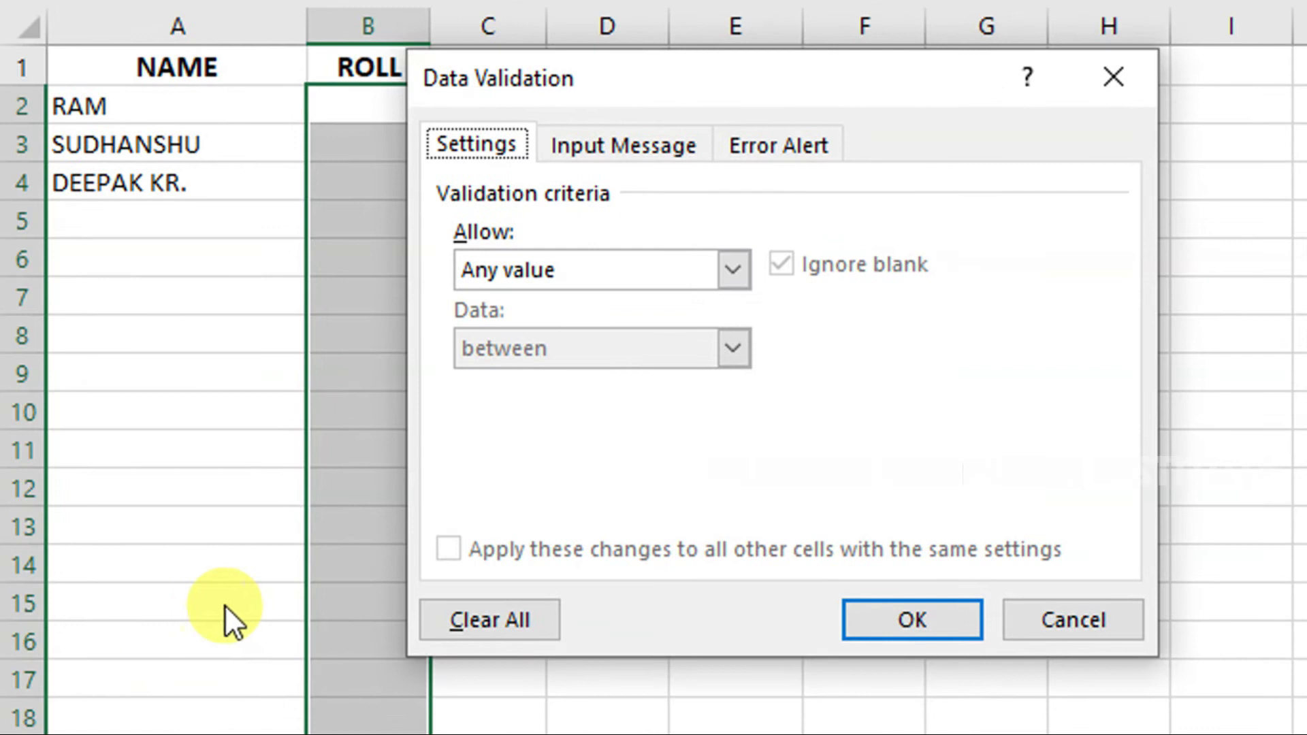
{"action": "left_click_drag", "start_coordinate": [721, 96], "coordinate": [794, 124]}
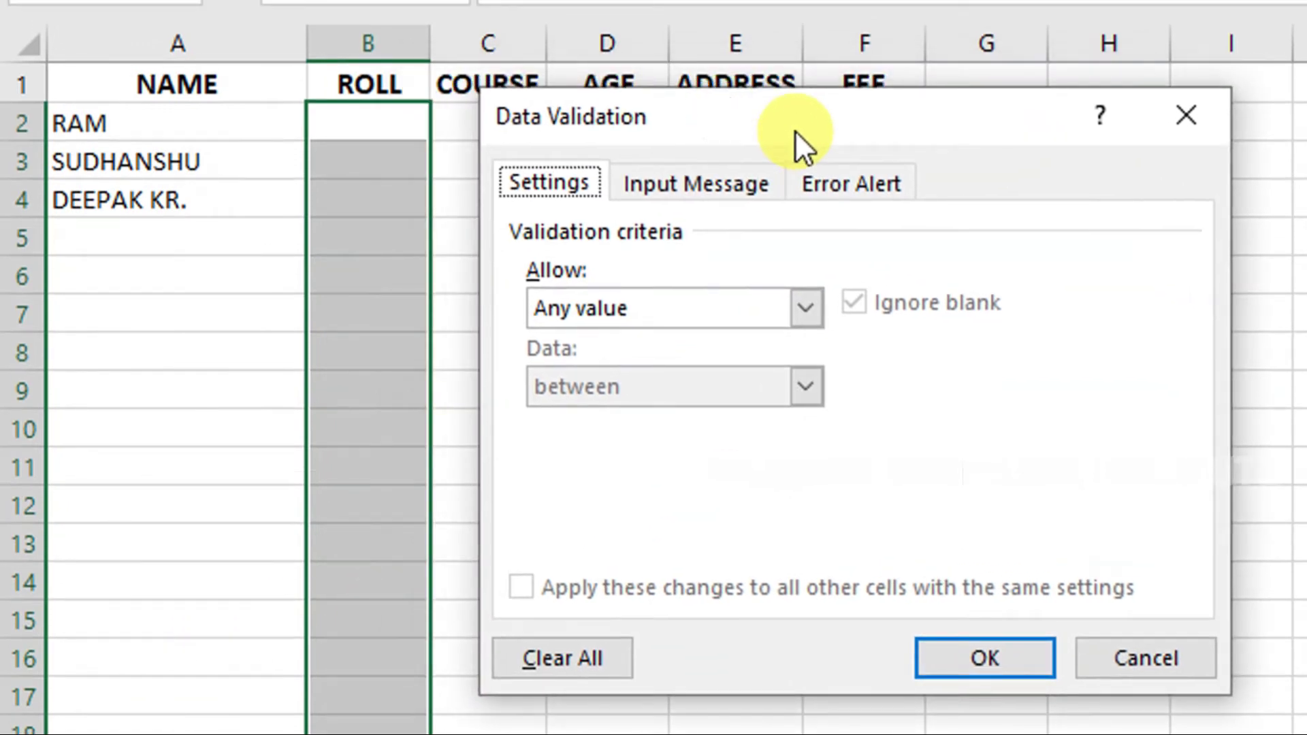
{"action": "left_click", "coordinate": [757, 300]}
{"action": "left_click", "coordinate": [693, 356]}
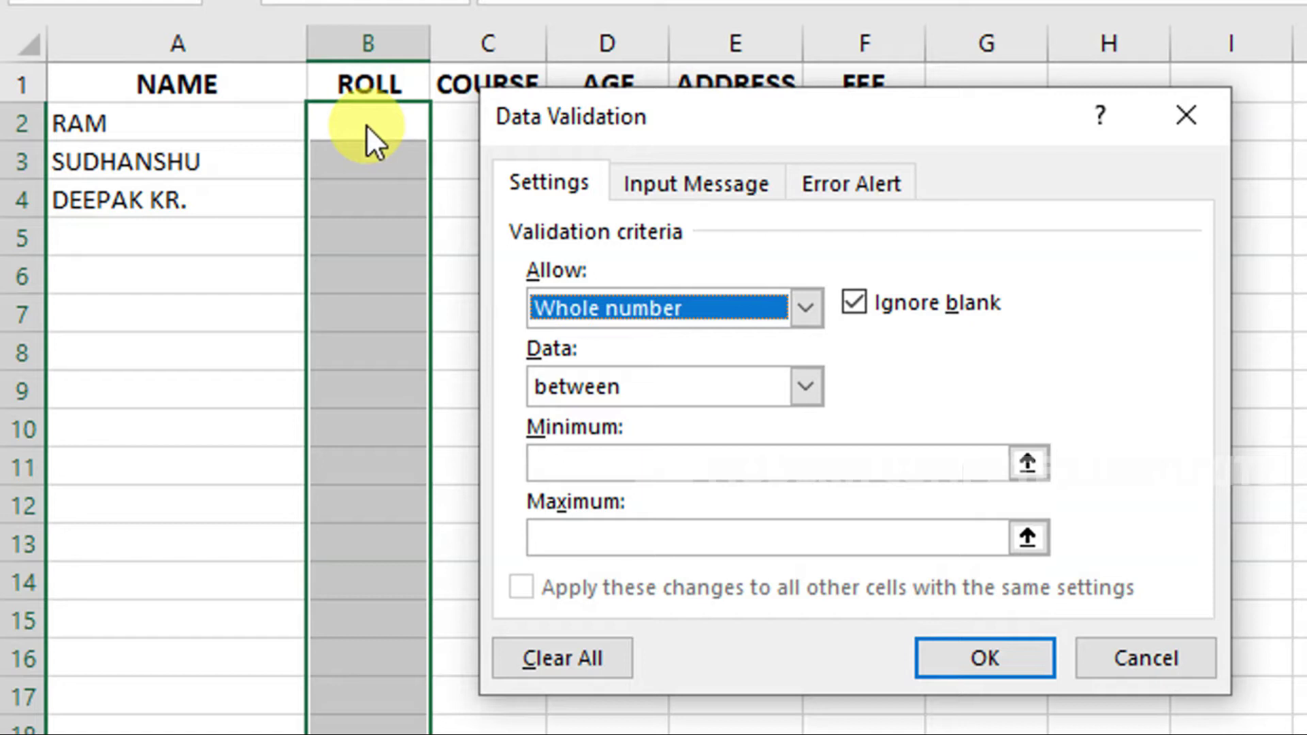
{"action": "left_click", "coordinate": [660, 378]}
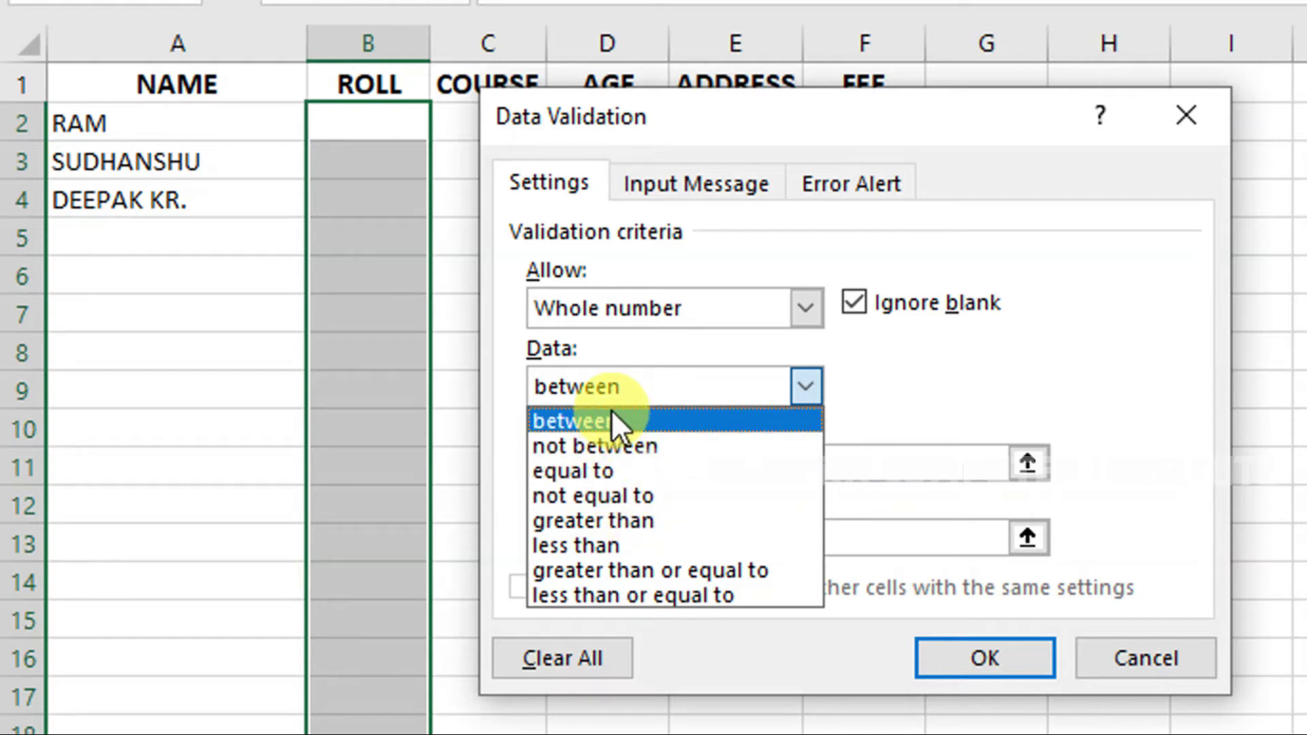
{"action": "left_click", "coordinate": [663, 390]}
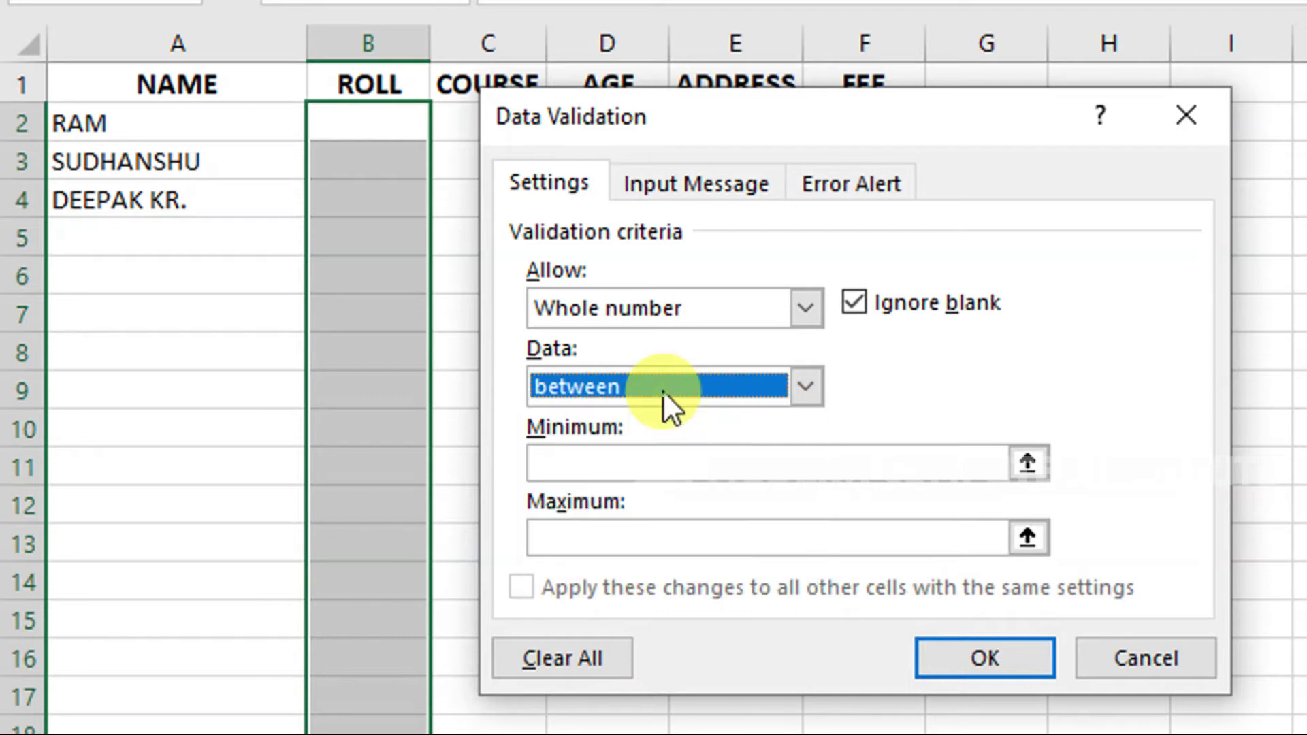
{"action": "left_click", "coordinate": [633, 461]}
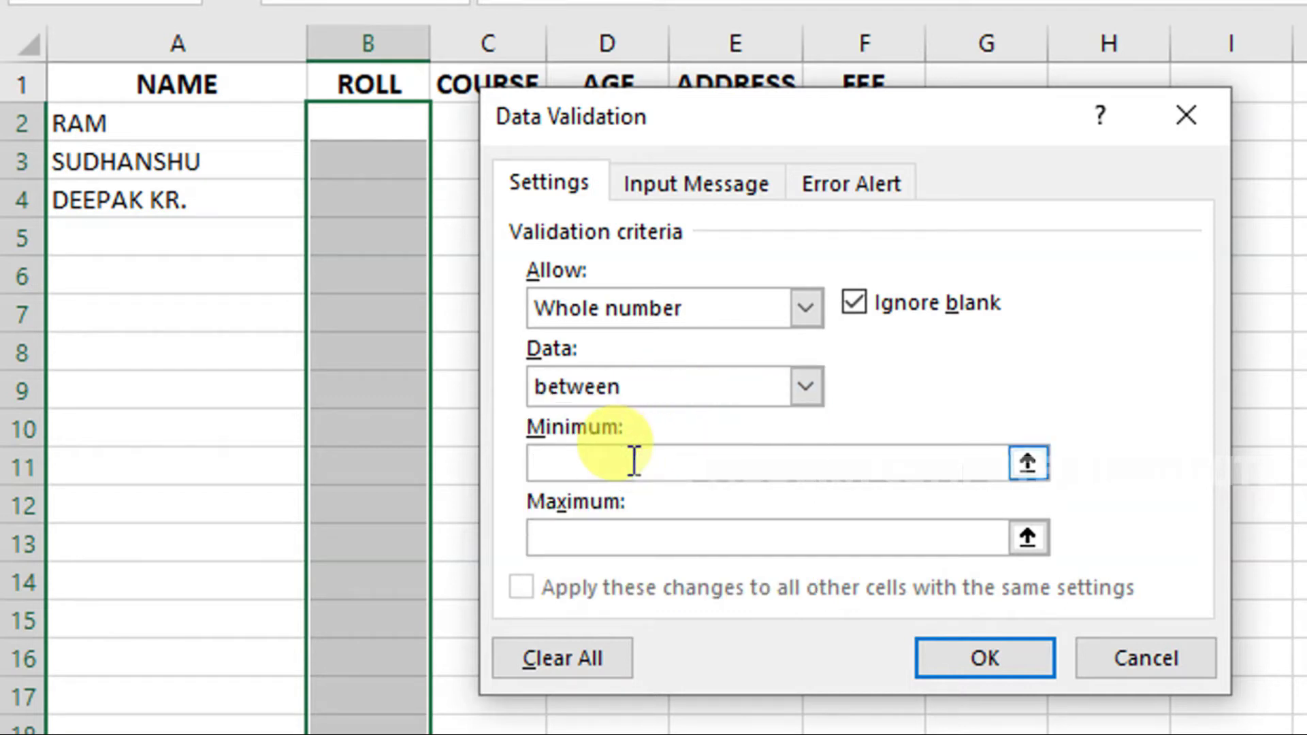
{"action": "type", "text": "20"}
{"action": "key", "text": "Tab"}
{"action": "type", "text": "50"}
{"action": "left_click", "coordinate": [663, 182]}
{"action": "left_click", "coordinate": [854, 188]}
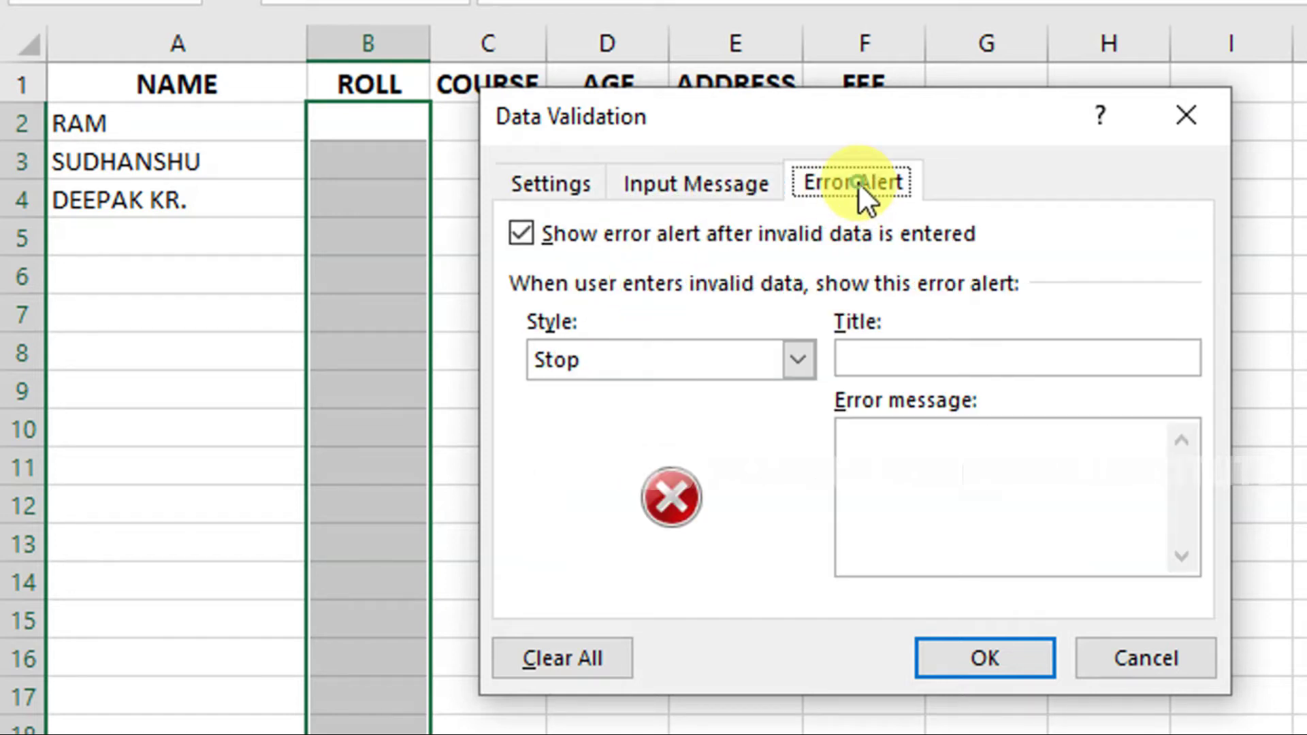
{"action": "left_click", "coordinate": [584, 187]}
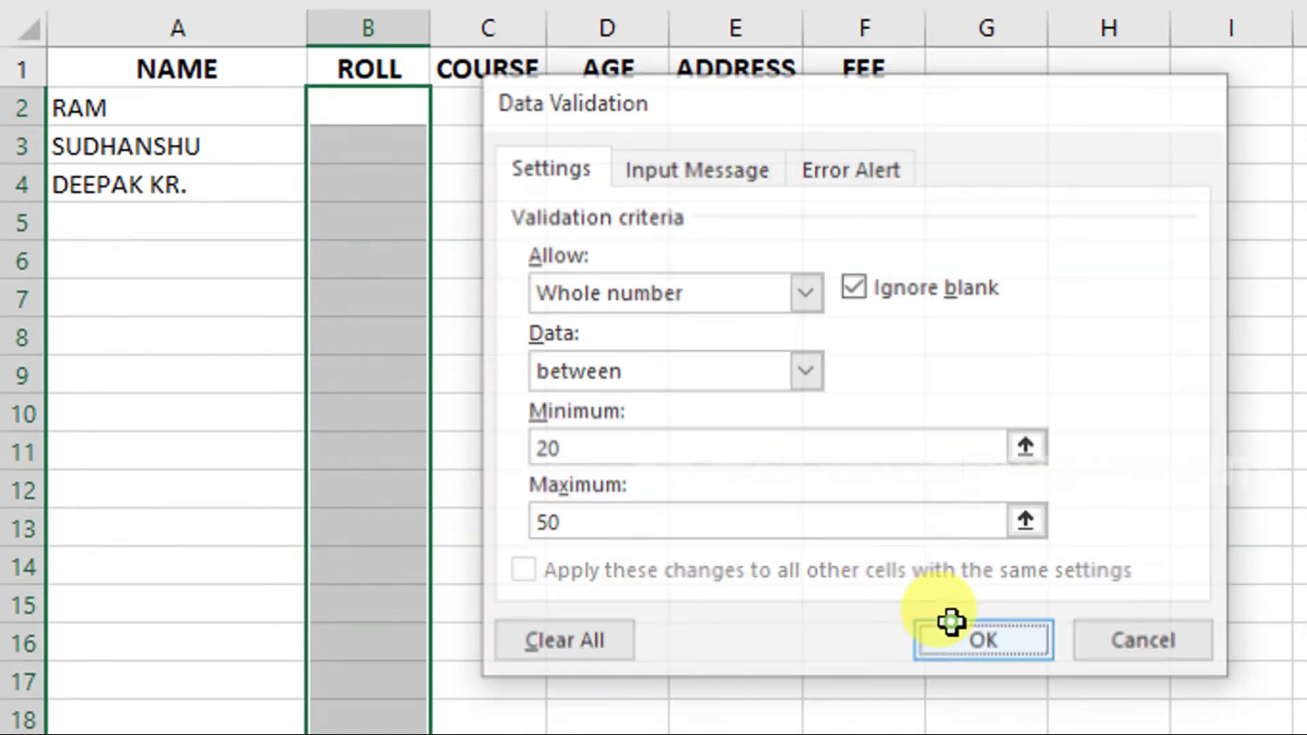
Step: Apply the ROLL rule, test 18 in B2, and replace the rejected value with 20
{"action": "left_click", "coordinate": [953, 650]}
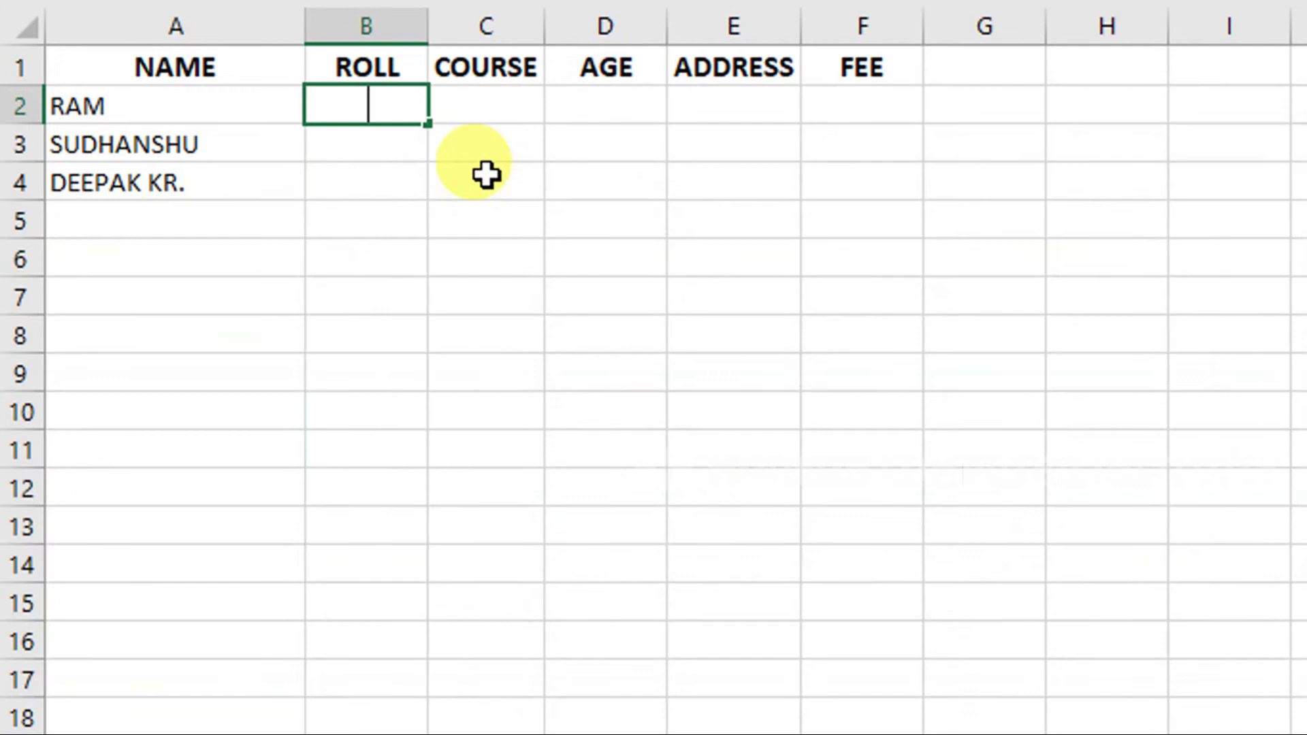
{"action": "type", "text": "18"}
{"action": "key", "text": "Return"}
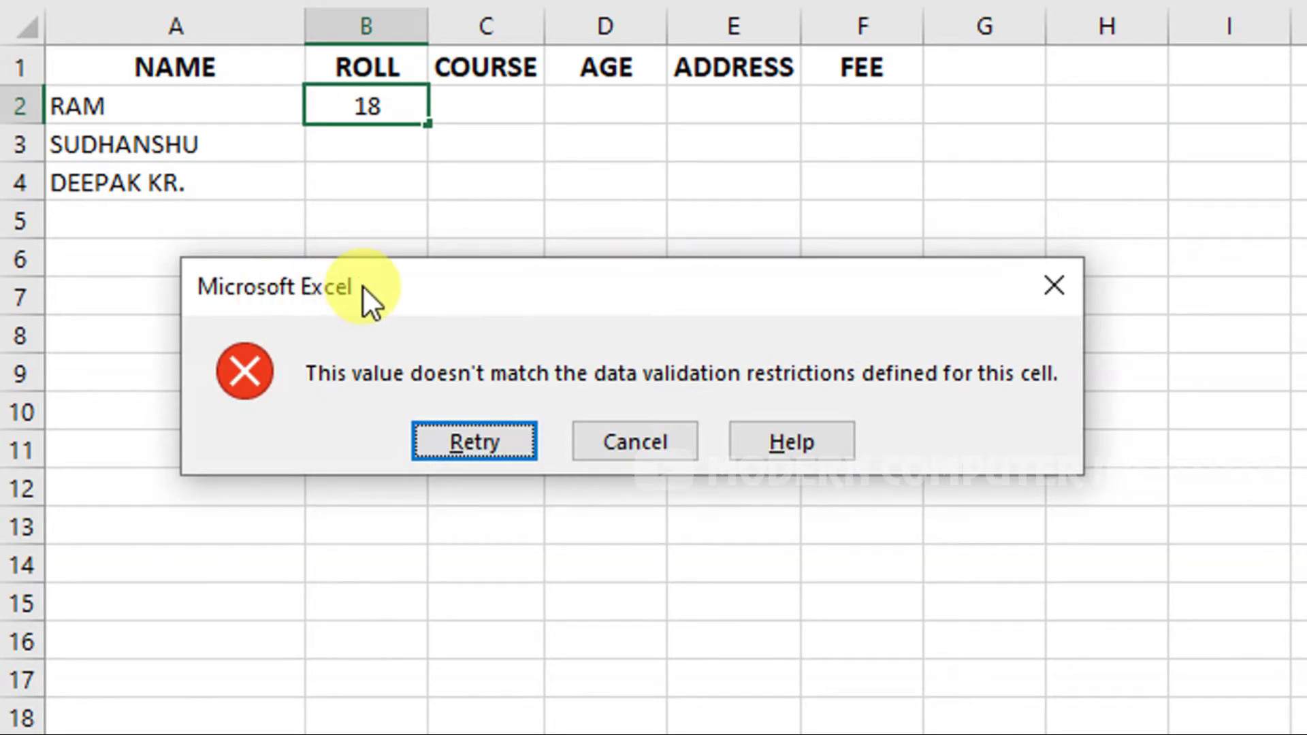
{"action": "left_click", "coordinate": [465, 436]}
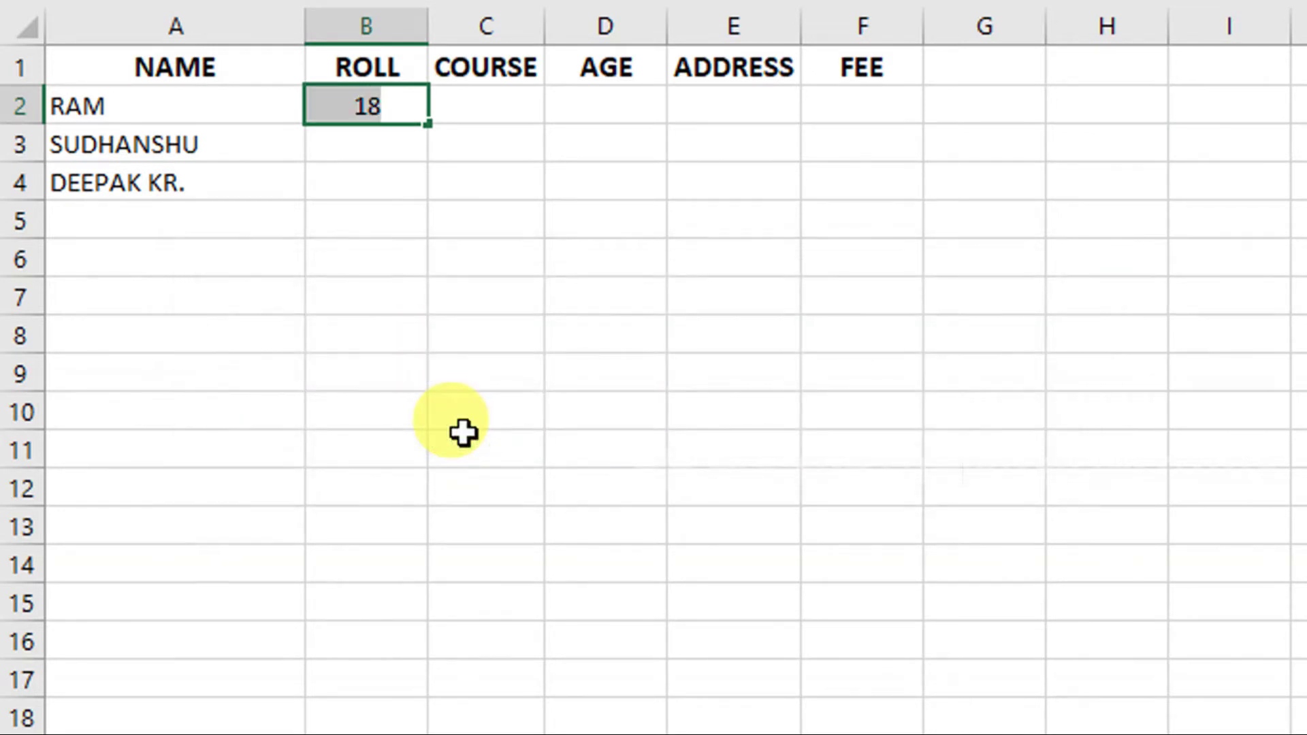
{"action": "type", "text": "20"}
{"action": "key", "text": "Return"}
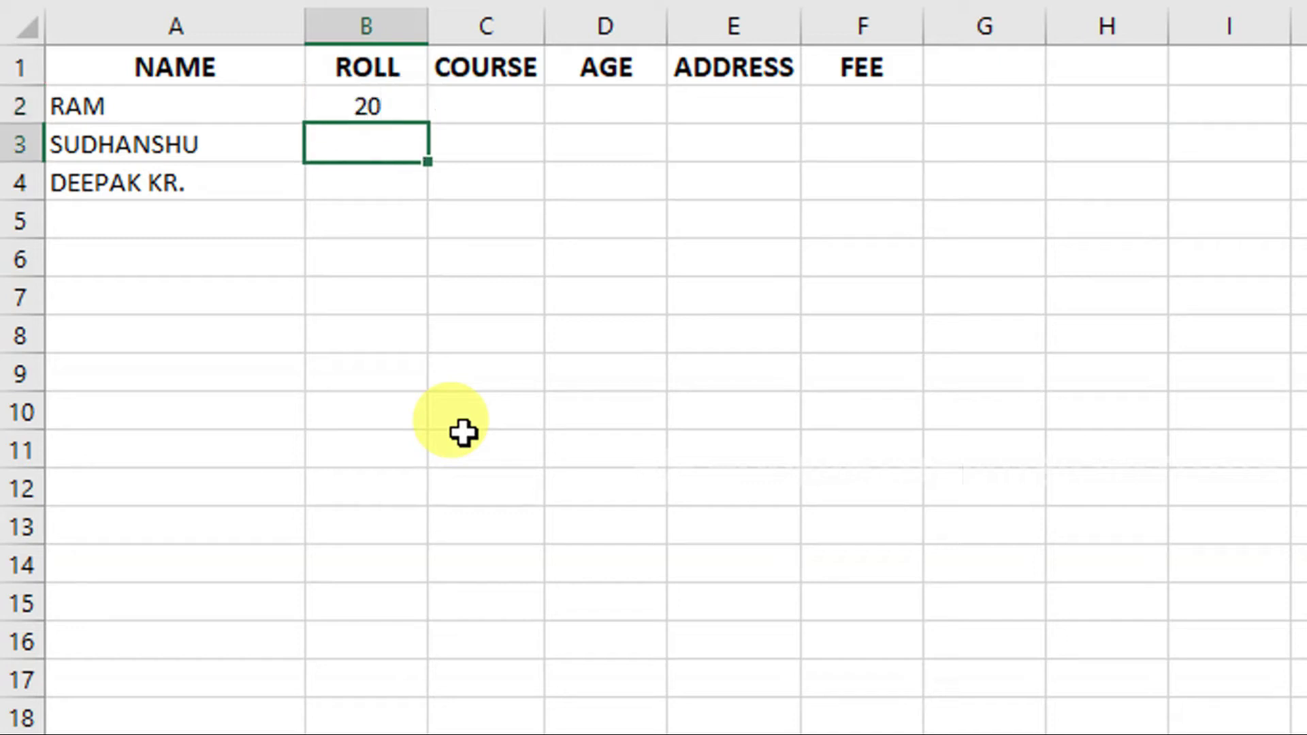
Step: Enter roll numbers 21, 25, 30, 35, 45, 46, 47, 48, 49 and 50 in B3:B12
{"action": "type", "text": "21"}
{"action": "key", "text": "Return"}
{"action": "type", "text": "2"}
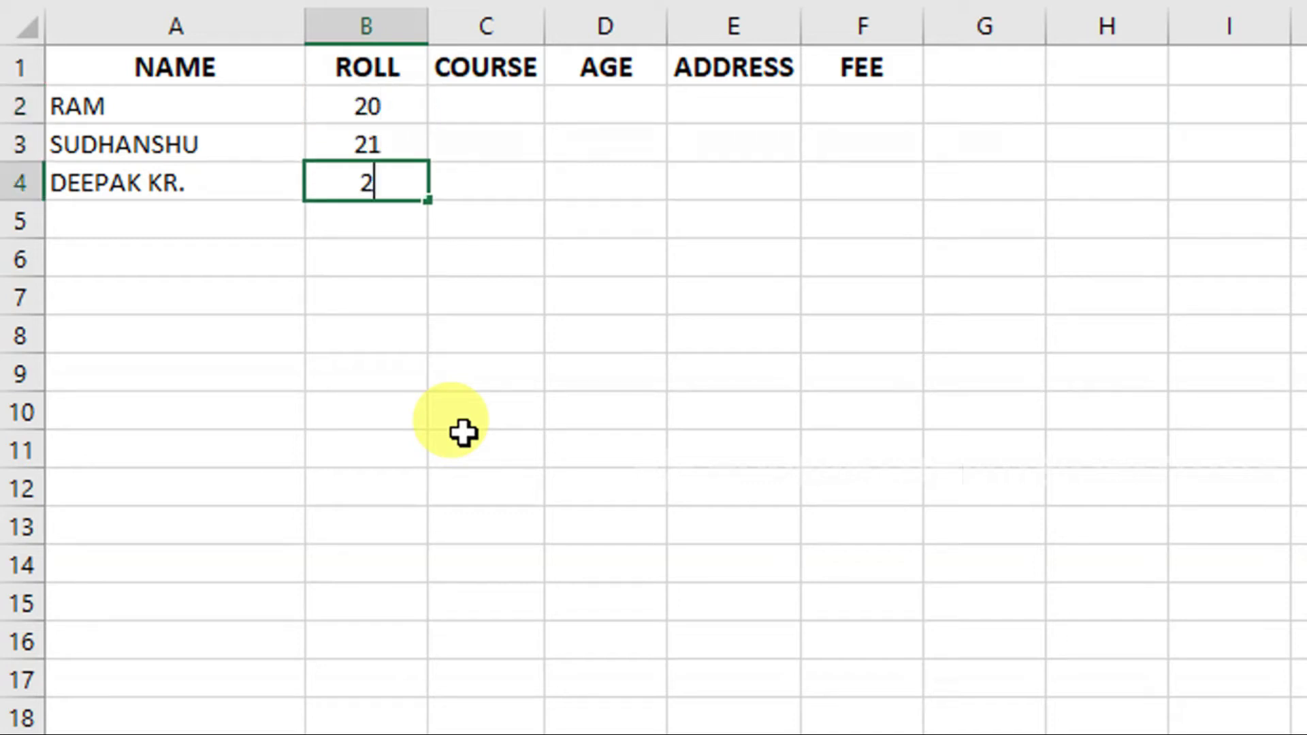
{"action": "type", "text": "5"}
{"action": "key", "text": "Return"}
{"action": "type", "text": "30"}
{"action": "key", "text": "Return"}
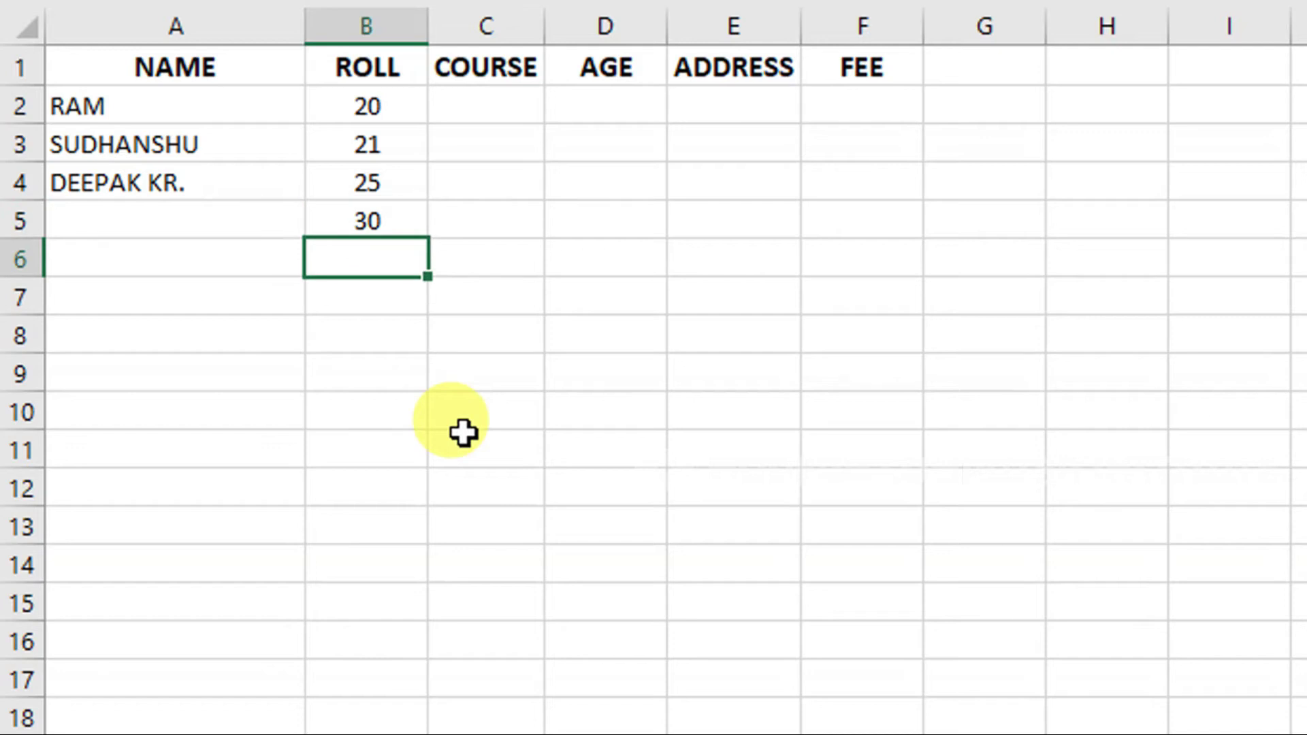
{"action": "type", "text": "35"}
{"action": "key", "text": "Return"}
{"action": "type", "text": "45"}
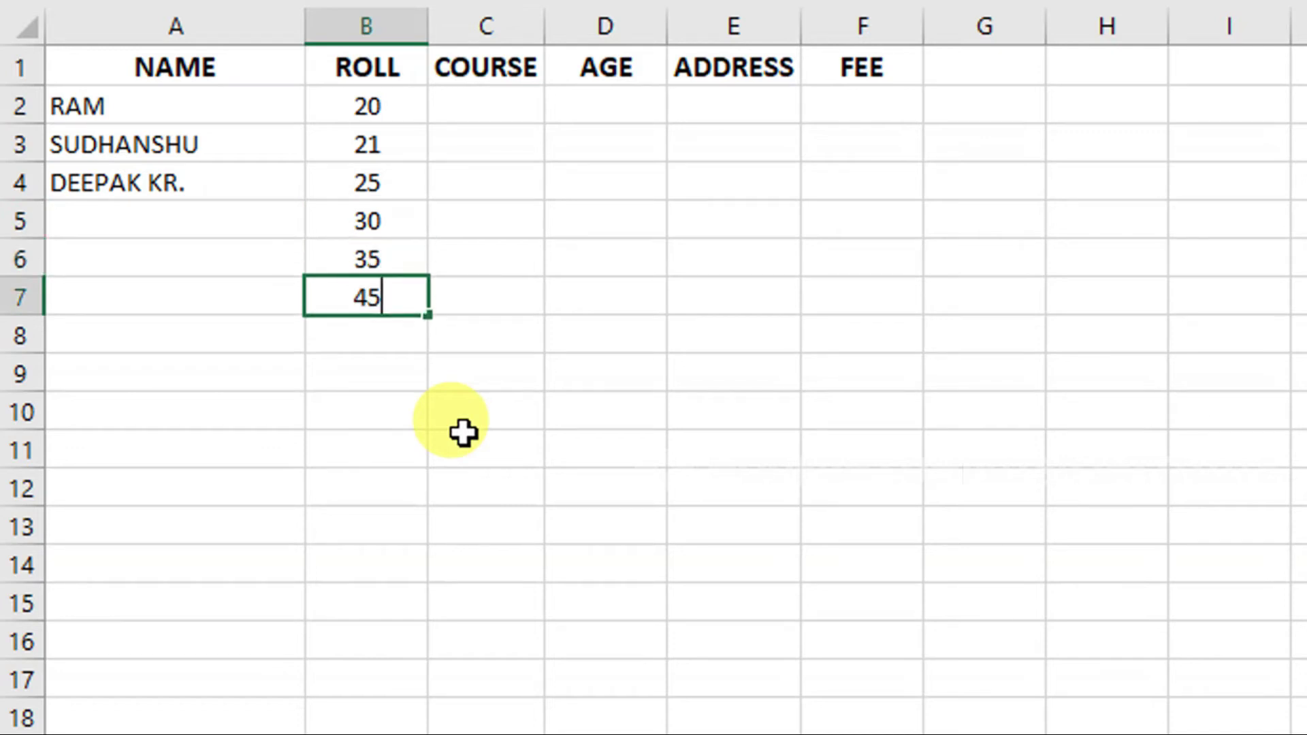
{"action": "key", "text": "Return"}
{"action": "type", "text": "46"}
{"action": "key", "text": "Return"}
{"action": "type", "text": "4"}
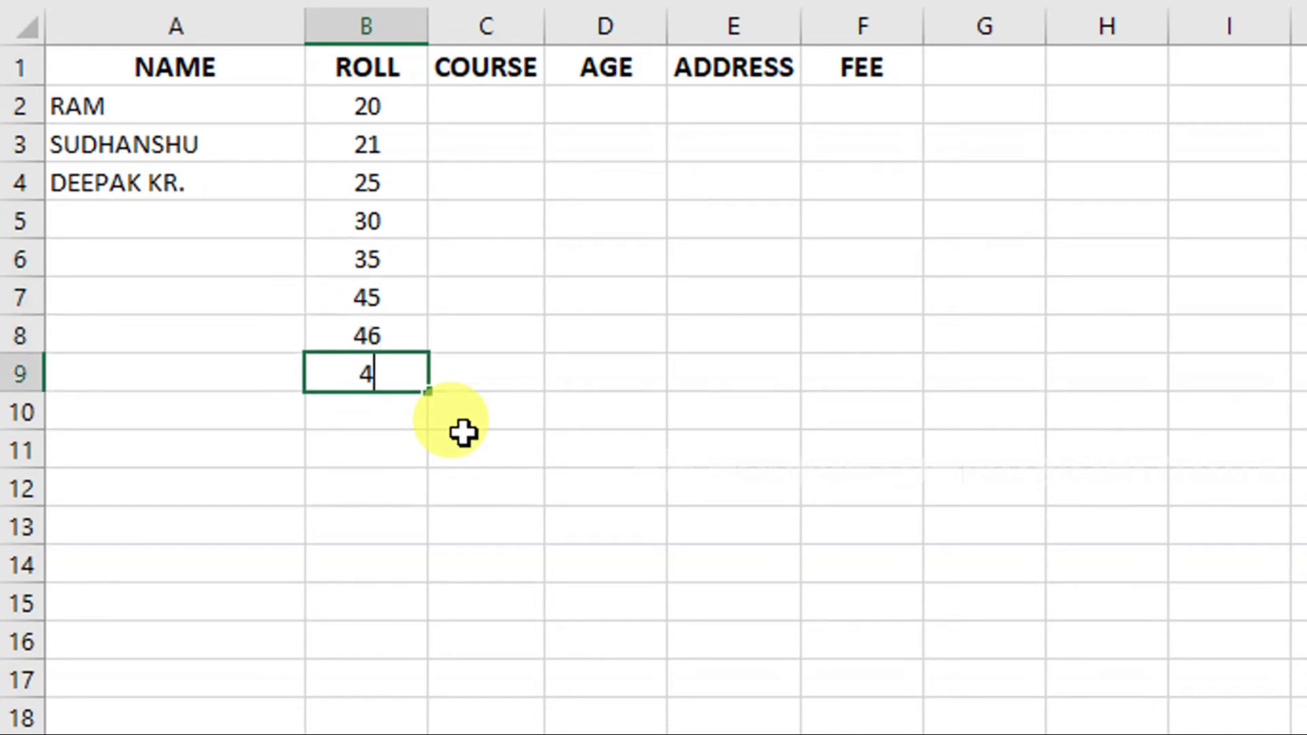
{"action": "type", "text": "7"}
{"action": "key", "text": "Return"}
{"action": "type", "text": "48"}
{"action": "key", "text": "Return"}
{"action": "type", "text": "49"}
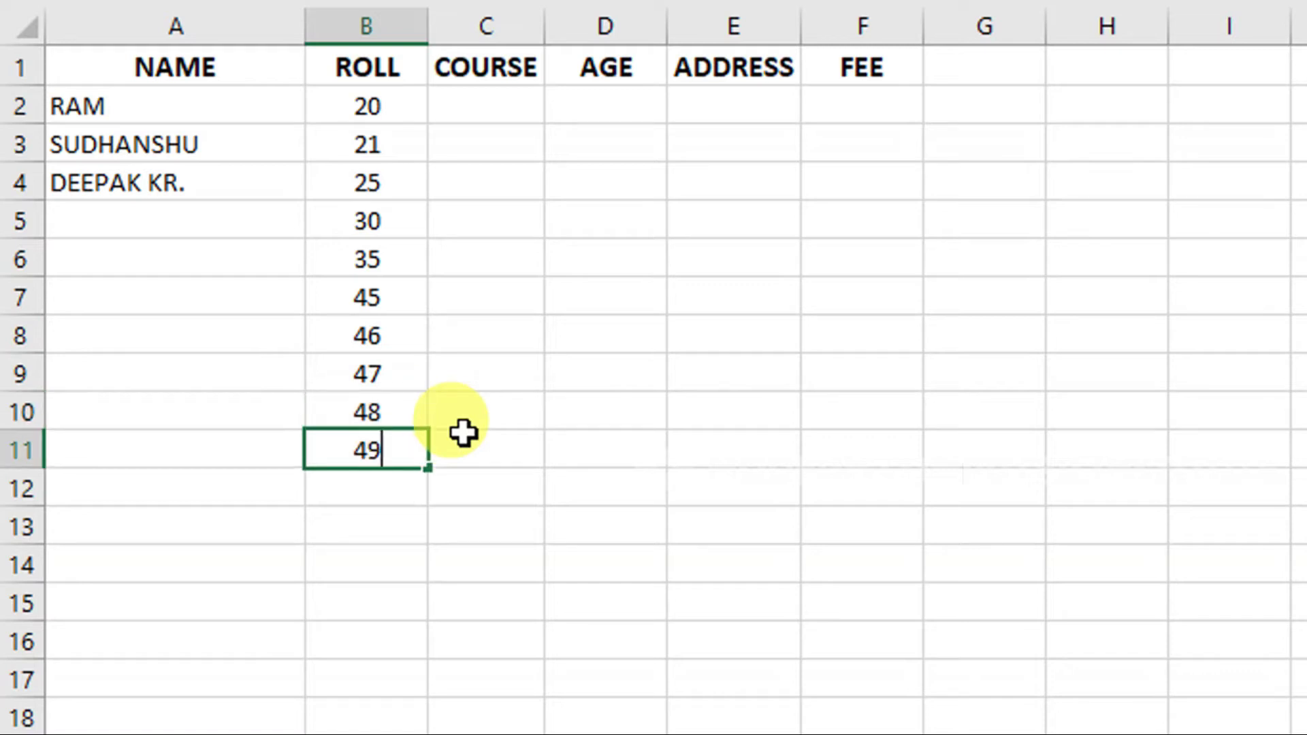
{"action": "key", "text": "Return"}
{"action": "type", "text": "50"}
{"action": "key", "text": "Return"}
Step: Try 51 in B13 and, after the validation error, retry with 35
{"action": "type", "text": "51"}
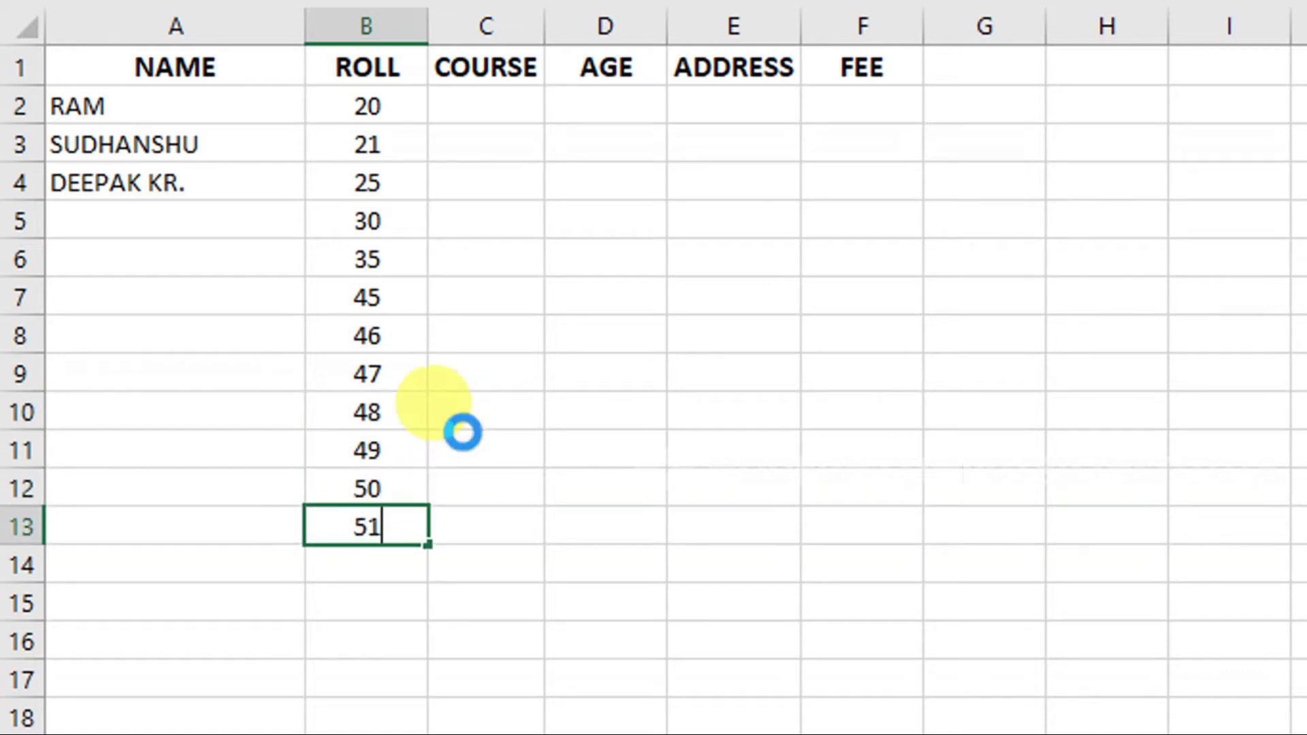
{"action": "key", "text": "Return"}
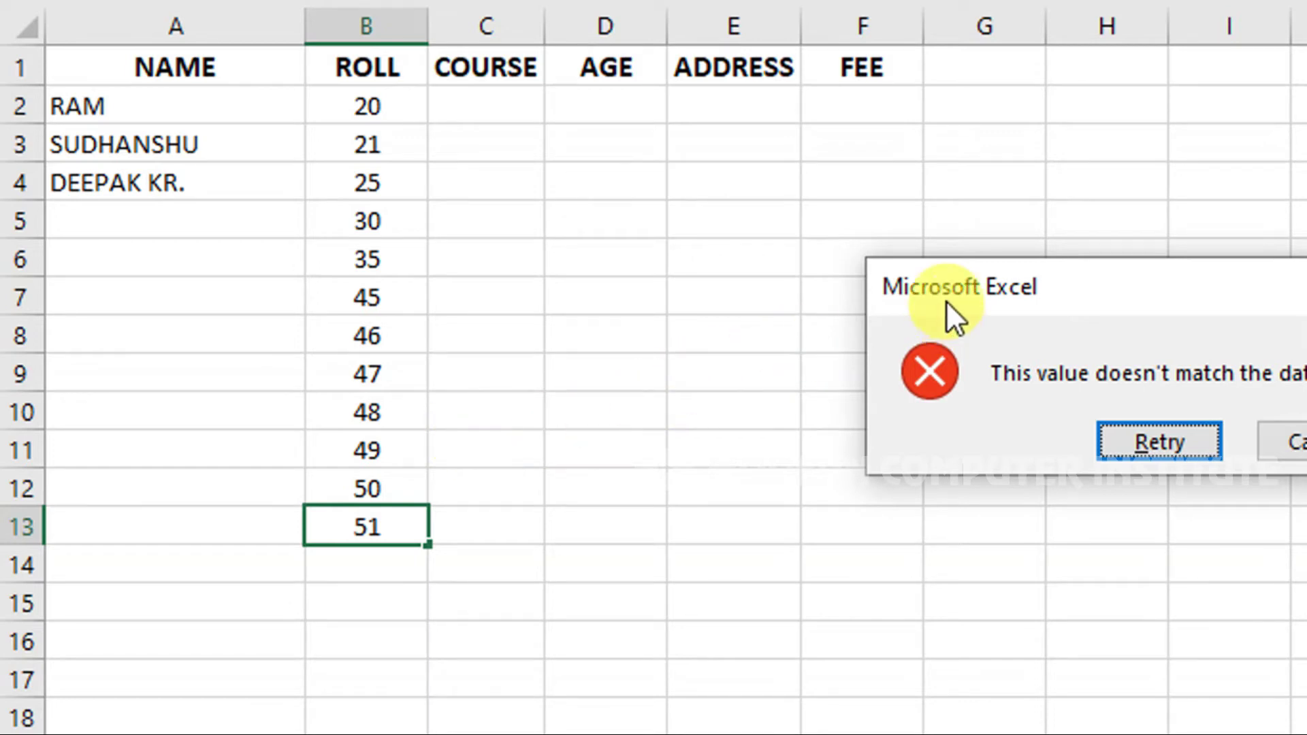
{"action": "left_click_drag", "start_coordinate": [945, 300], "coordinate": [442, 350]}
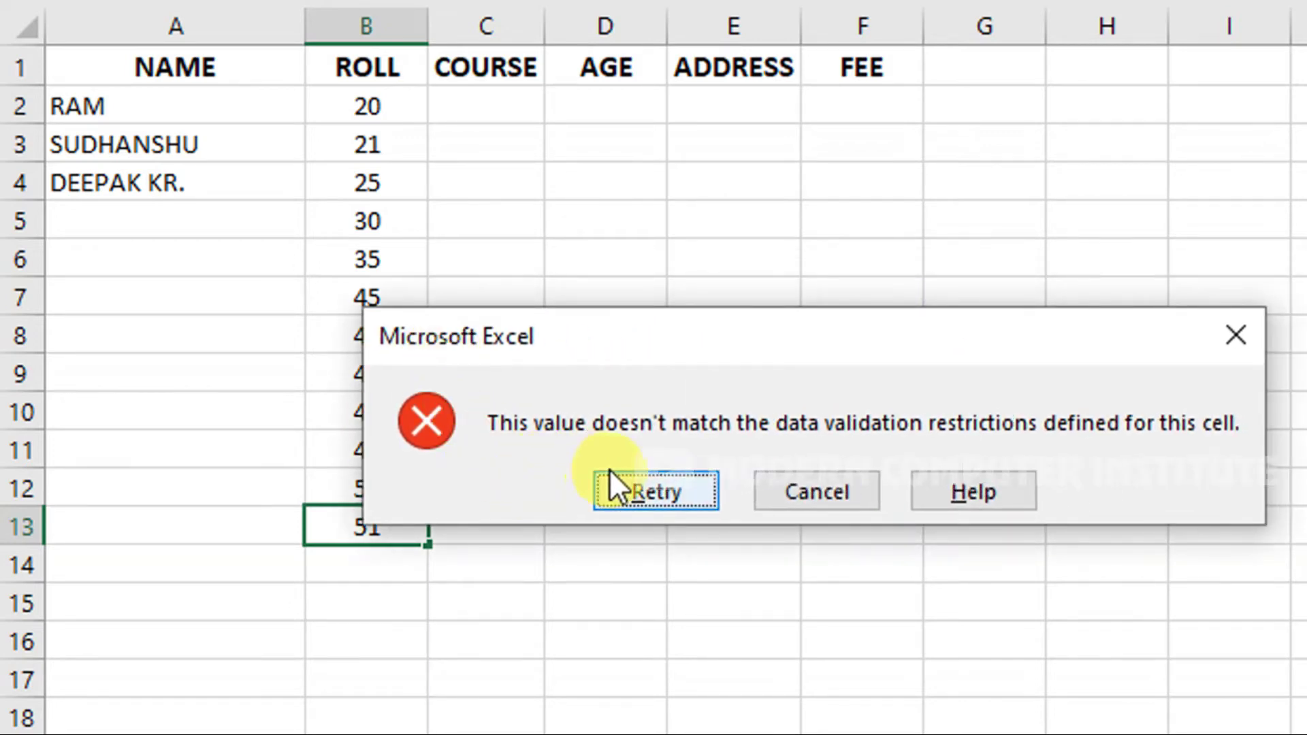
{"action": "left_click", "coordinate": [611, 471]}
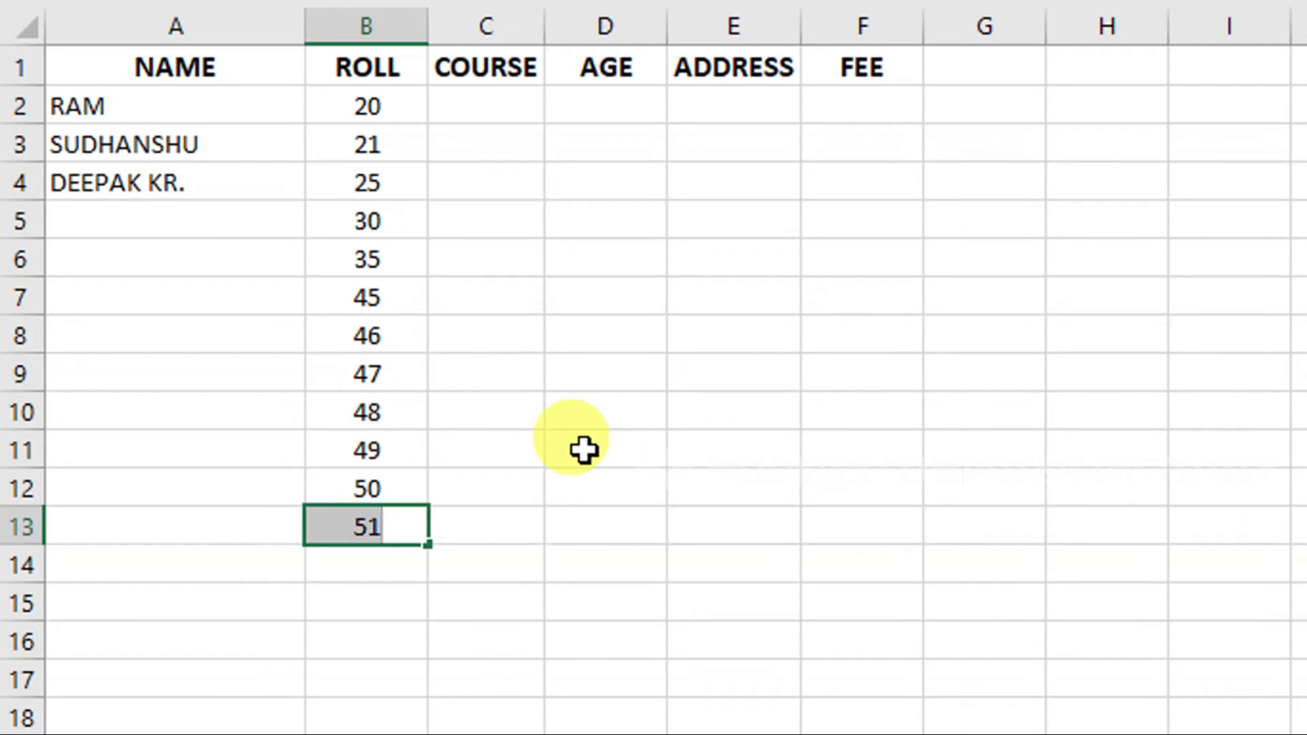
{"action": "type", "text": "35"}
{"action": "key", "text": "Return"}
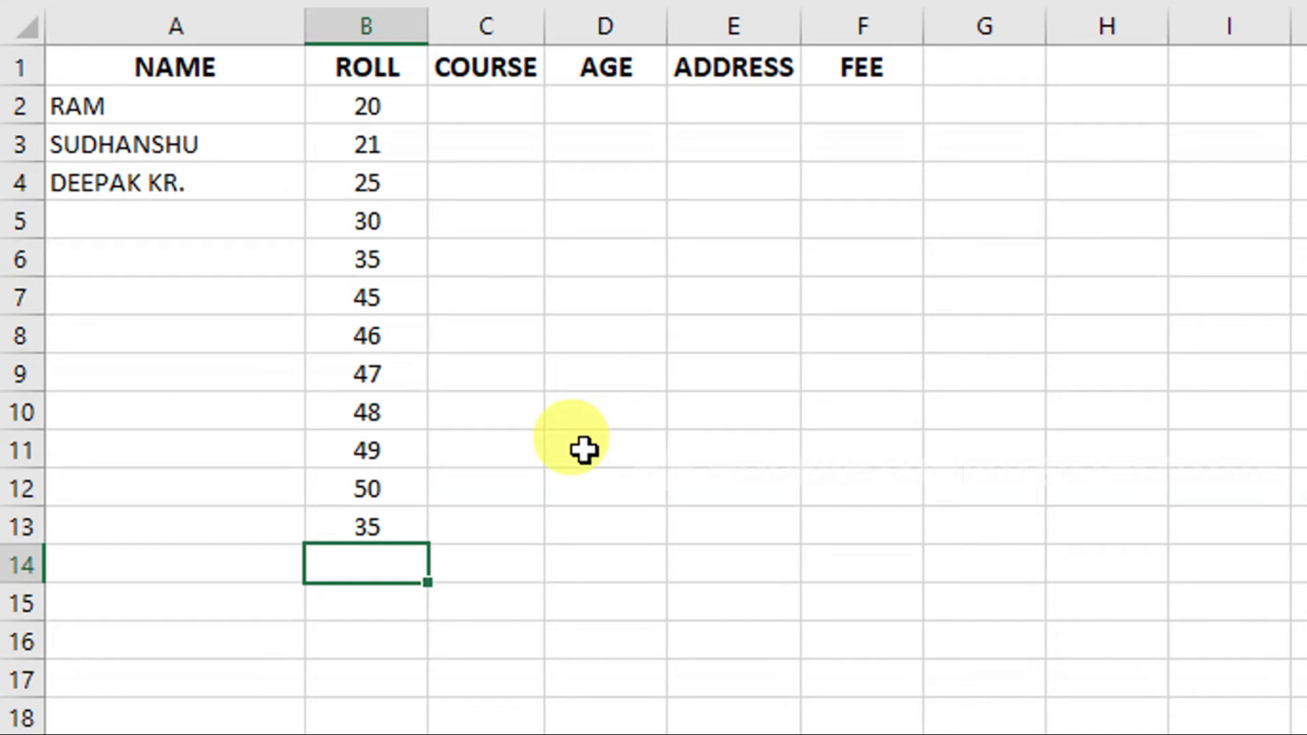
Step: Try 28G in B14 and, after the validation error, retry with 28
{"action": "type", "text": "28"}
{"action": "type", "text": "G"}
{"action": "key", "text": "Return"}
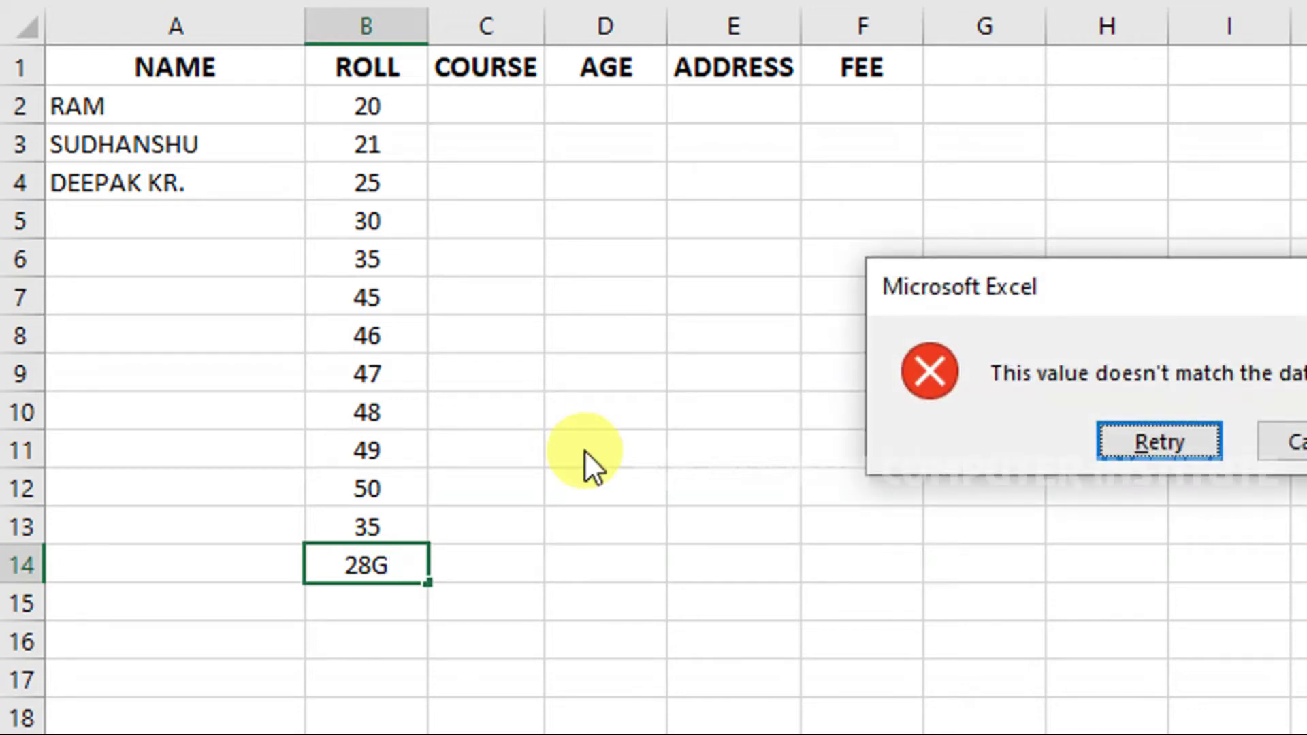
{"action": "left_click_drag", "start_coordinate": [969, 292], "coordinate": [553, 278]}
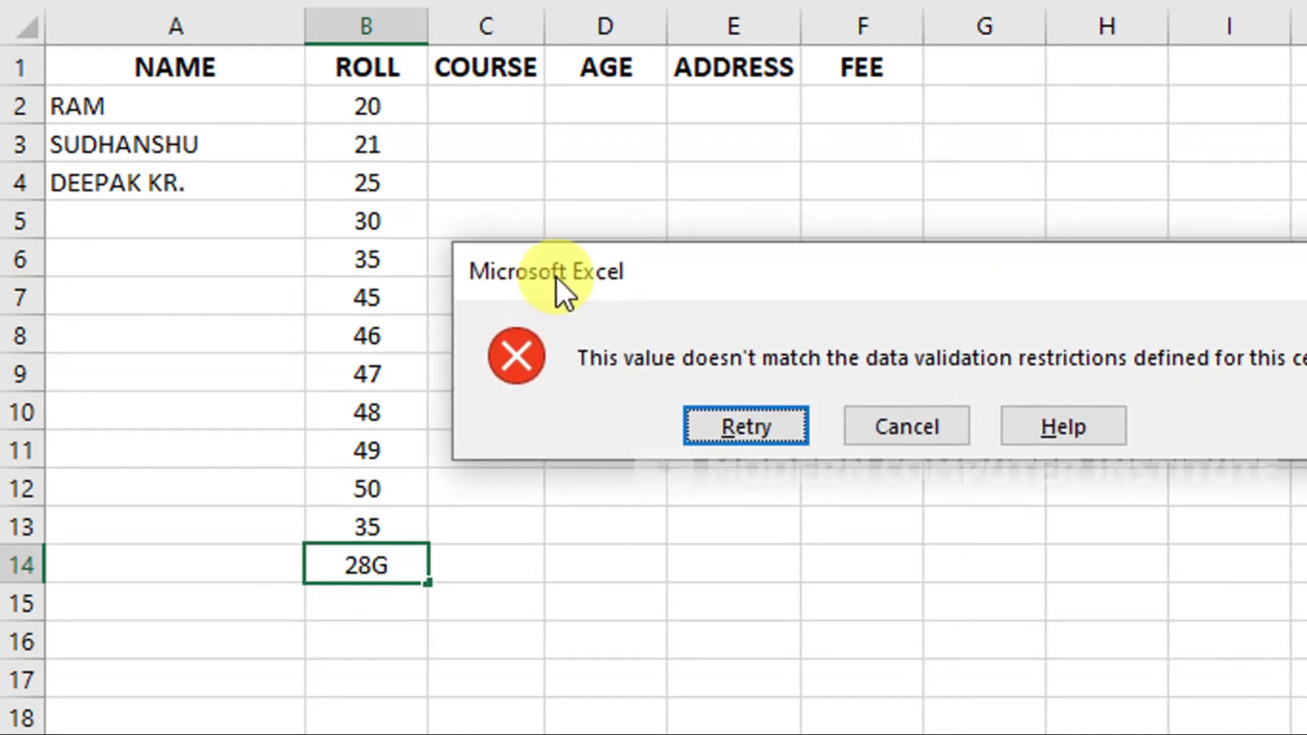
{"action": "left_click", "coordinate": [741, 419]}
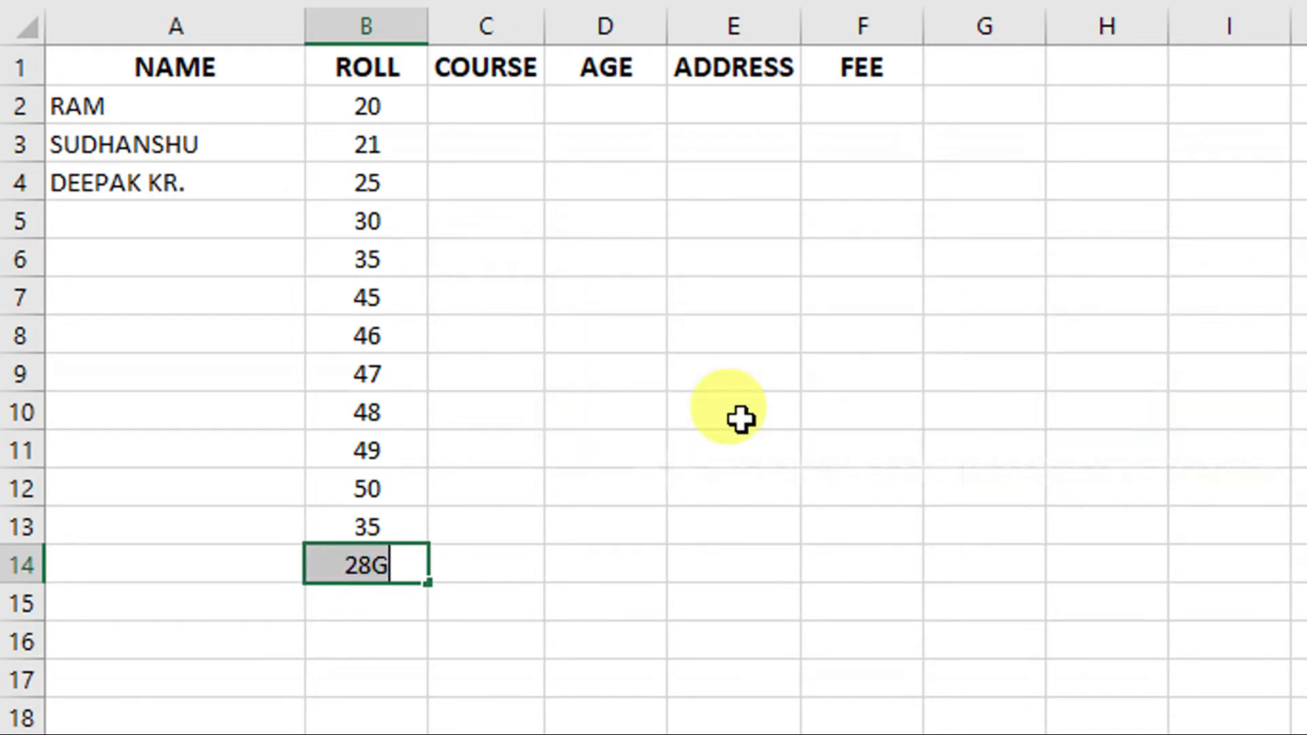
{"action": "type", "text": "28"}
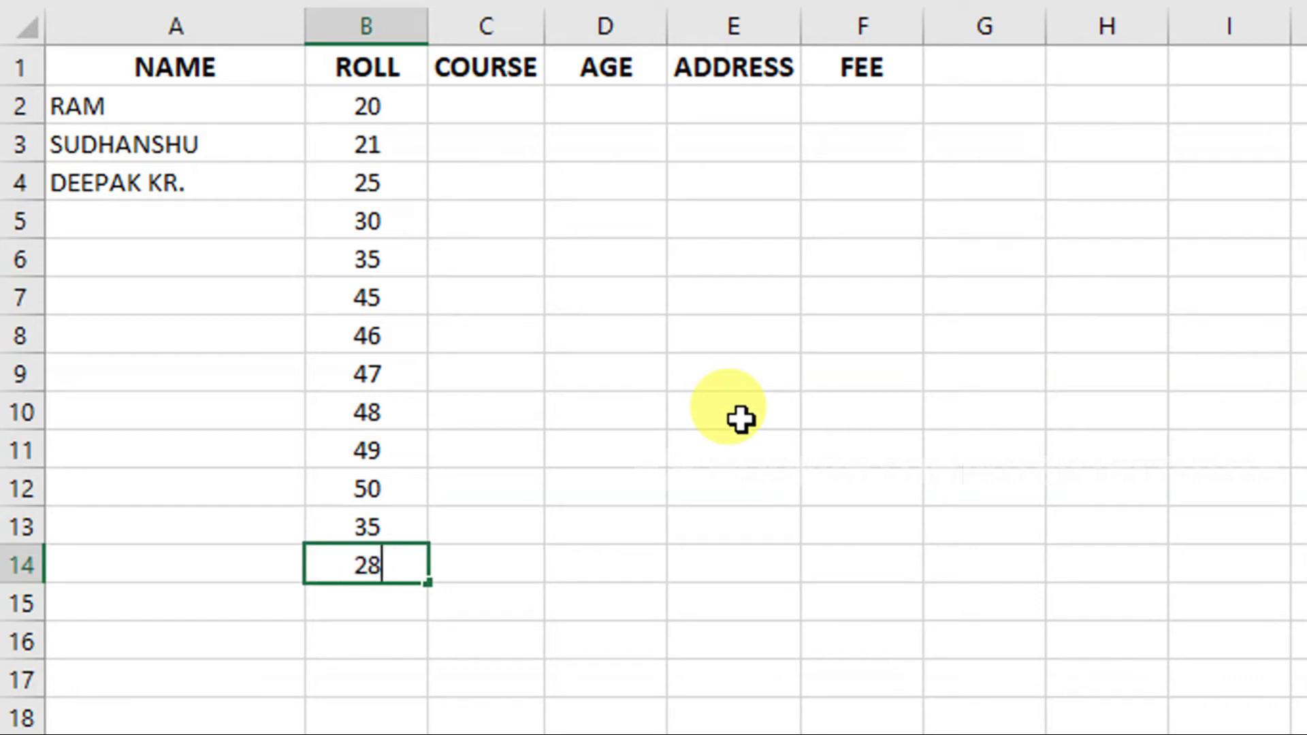
{"action": "key", "text": "Return"}
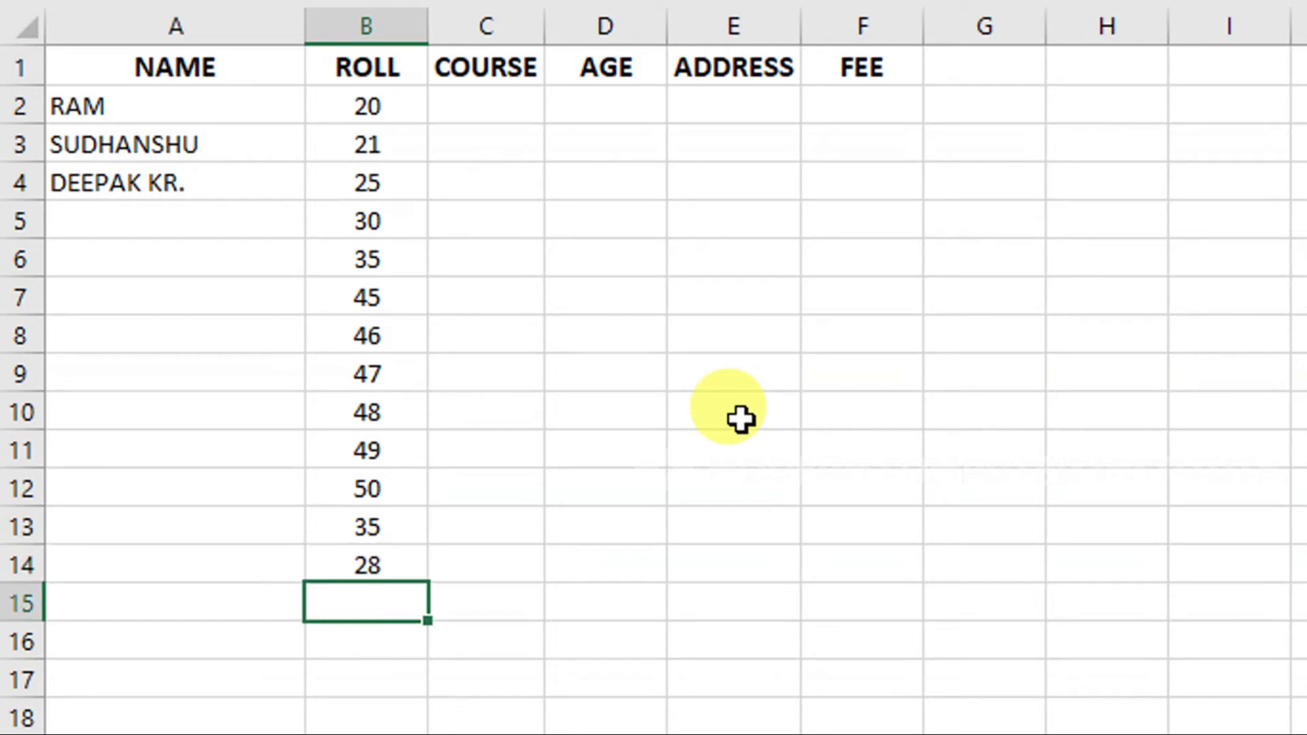
{"action": "mouse_move", "coordinate": [504, 108]}
{"action": "left_mouse_down"}
{"action": "mouse_move", "coordinate": [504, 291]}
{"action": "mouse_move", "coordinate": [469, 618]}
{"action": "left_mouse_up"}
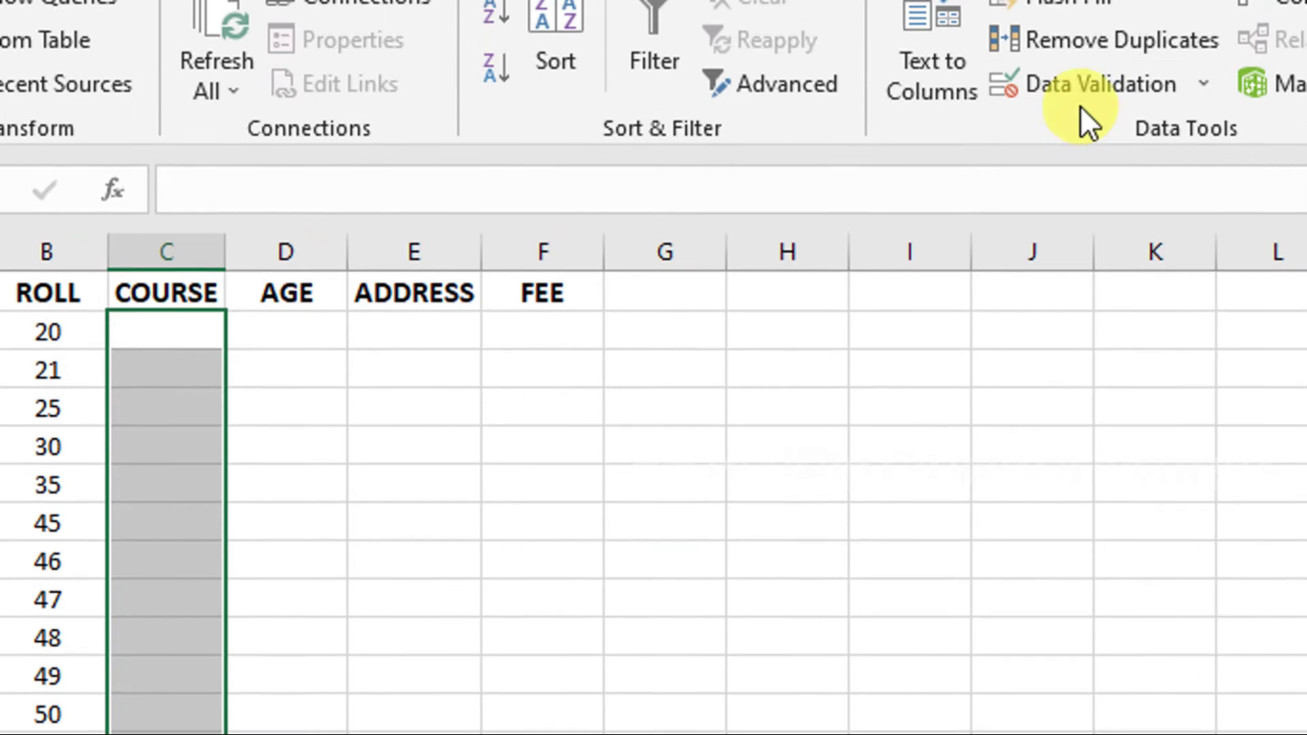
{"action": "left_click", "coordinate": [1077, 111]}
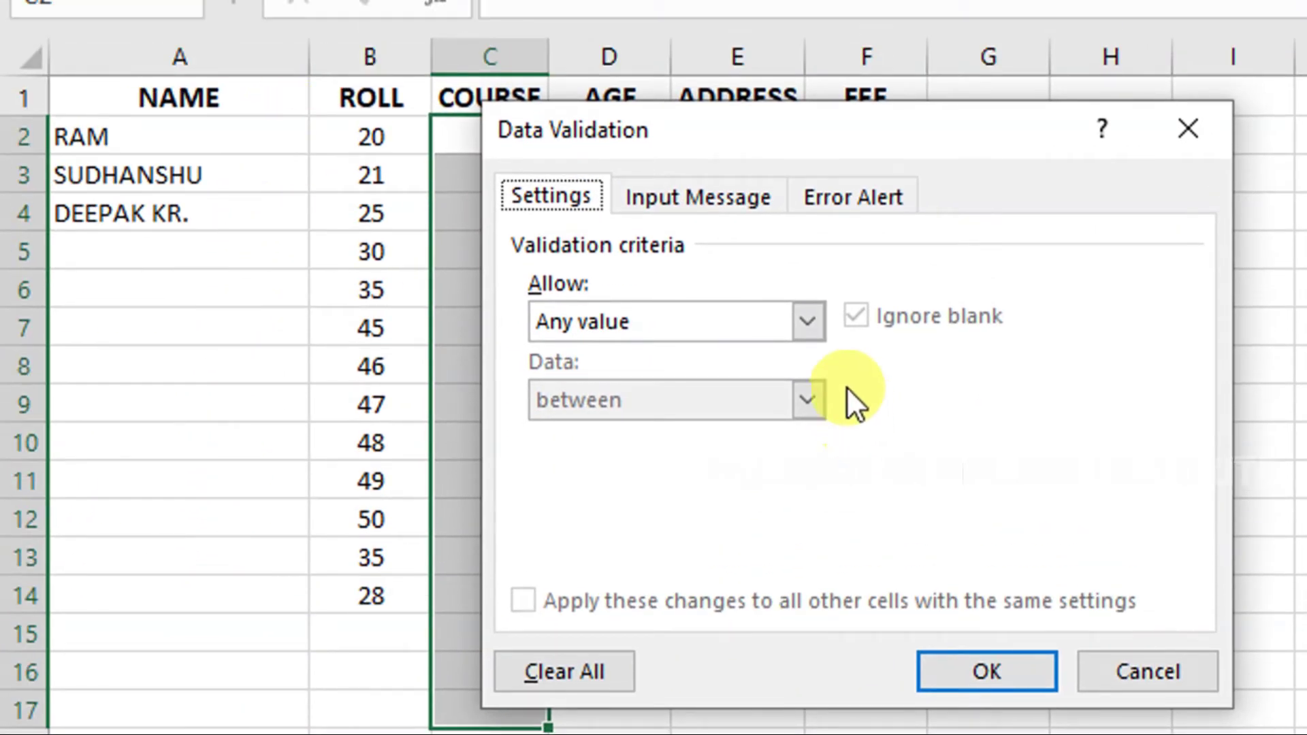
{"action": "left_click", "coordinate": [803, 320]}
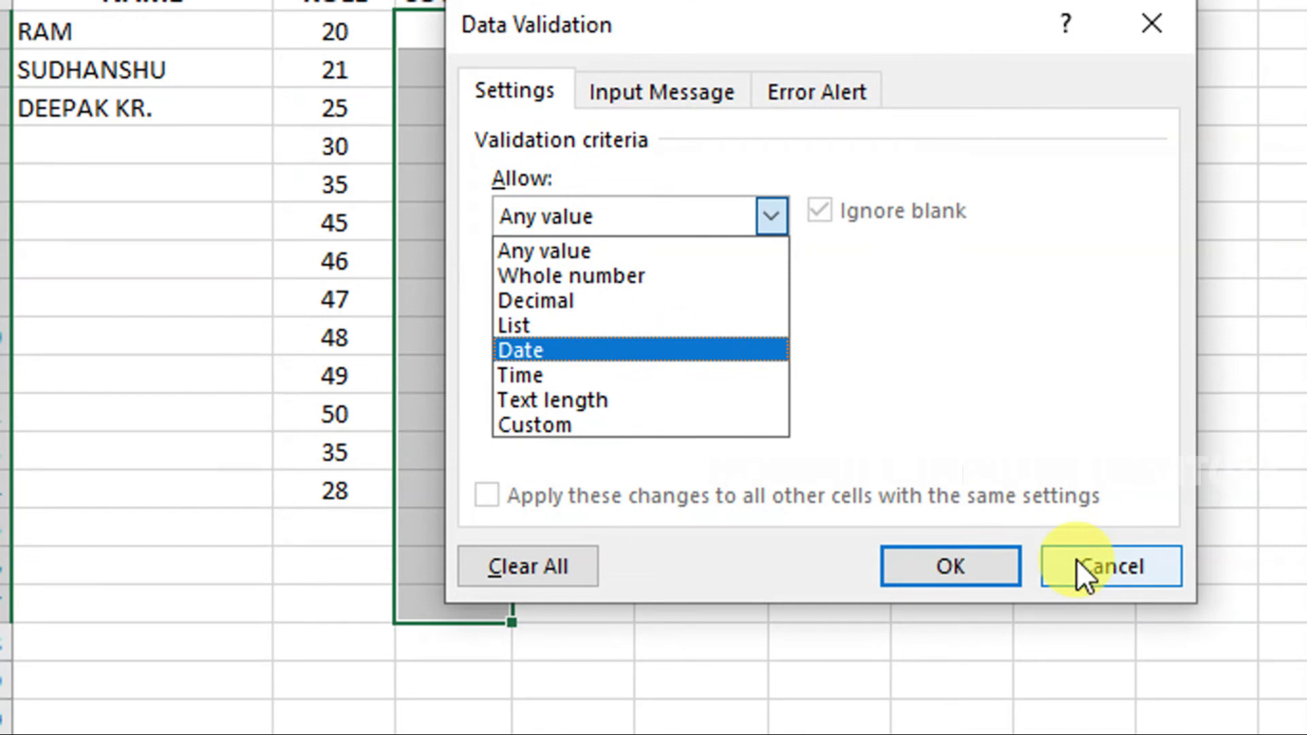
{"action": "left_click", "coordinate": [1077, 559]}
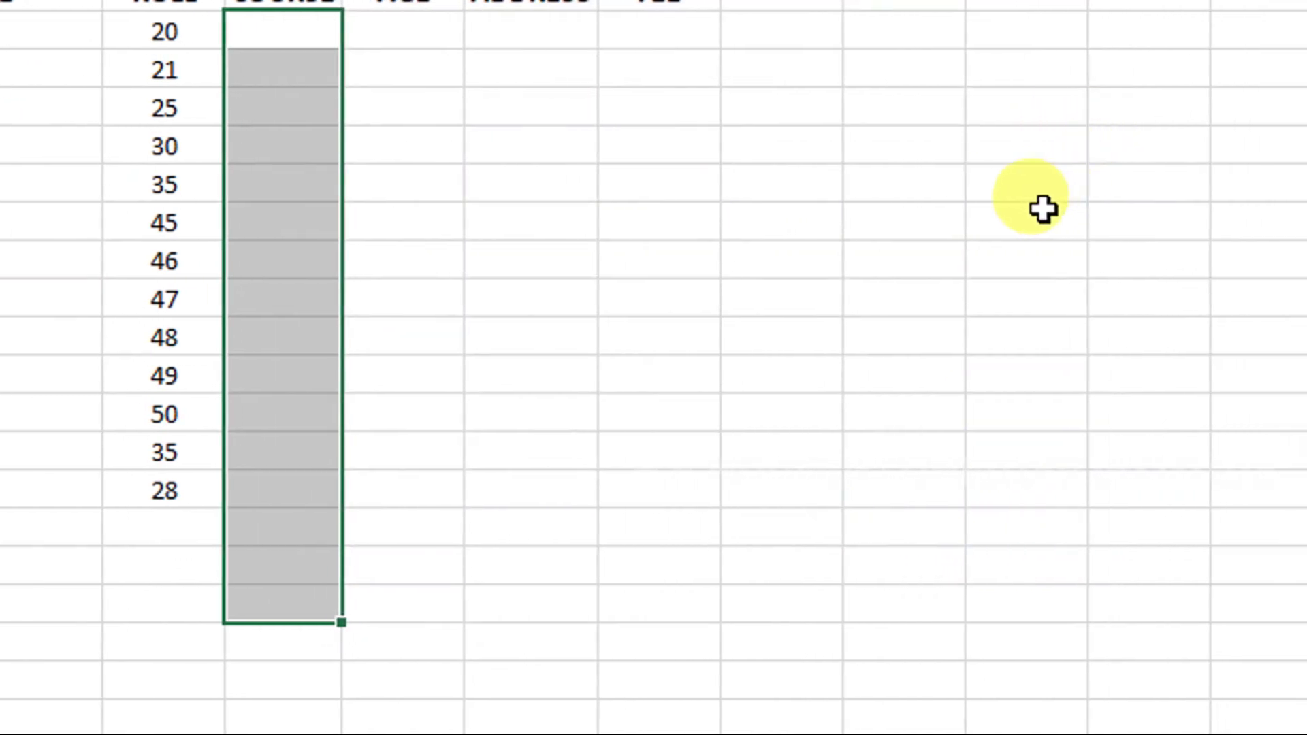
Step: Type the course names DCA, DTP, ADCA, DFA through ADIT down column I, from I7 to I14
{"action": "left_click", "coordinate": [1065, 221]}
{"action": "type", "text": "DCA"}
{"action": "key", "text": "Return"}
{"action": "type", "text": "DTP"}
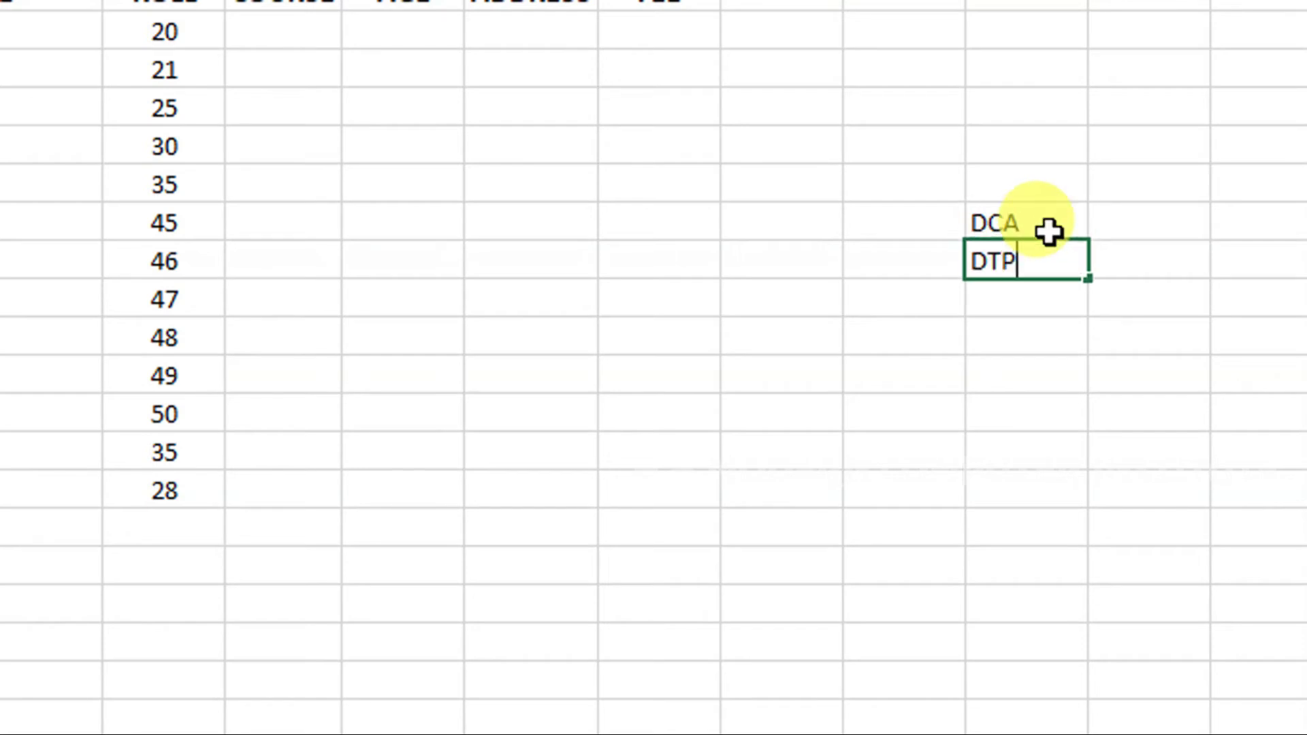
{"action": "key", "text": "Return"}
{"action": "type", "text": "ADCA"}
{"action": "key", "text": "Return"}
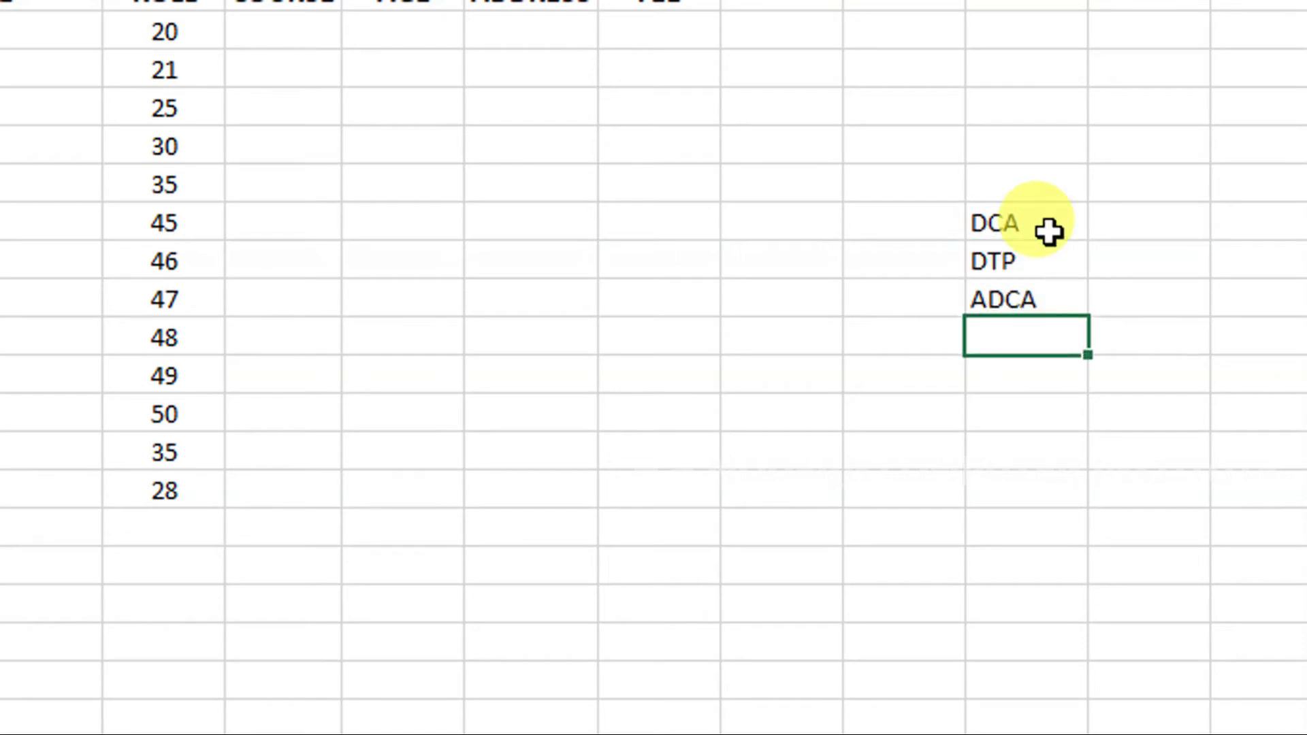
{"action": "type", "text": "DFA"}
{"action": "key", "text": "Return"}
{"action": "type", "text": "ADIT"}
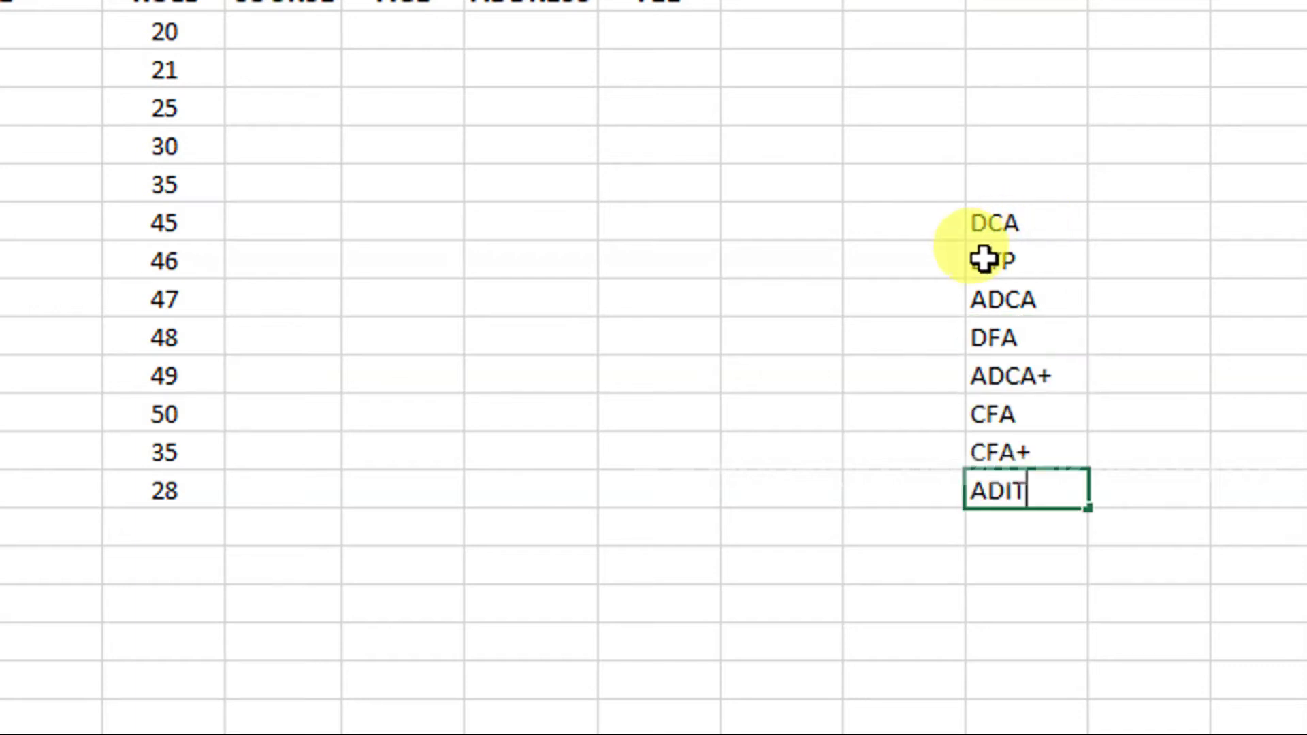
{"action": "key", "text": "Return"}
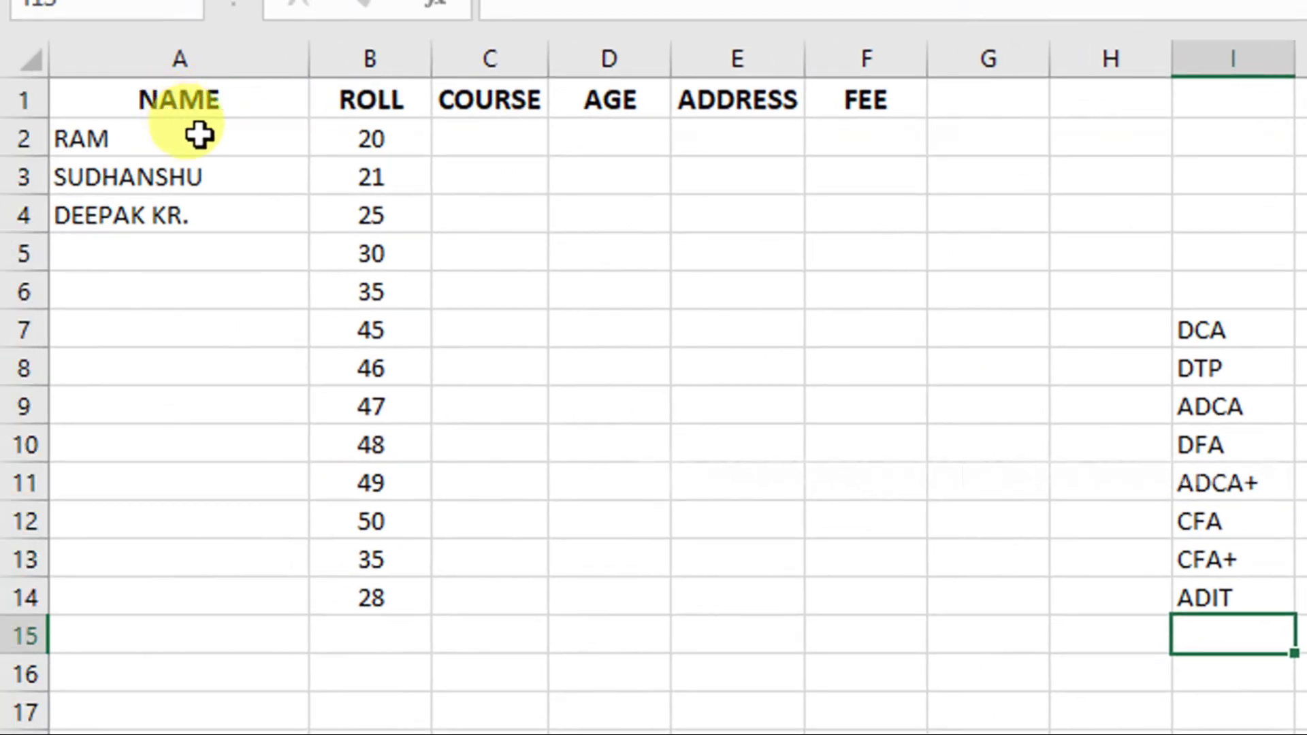
Step: Give C2:C16 a List validation whose source is the course names in =$I$7:$I$14
{"action": "left_click_drag", "start_coordinate": [507, 141], "coordinate": [478, 669]}
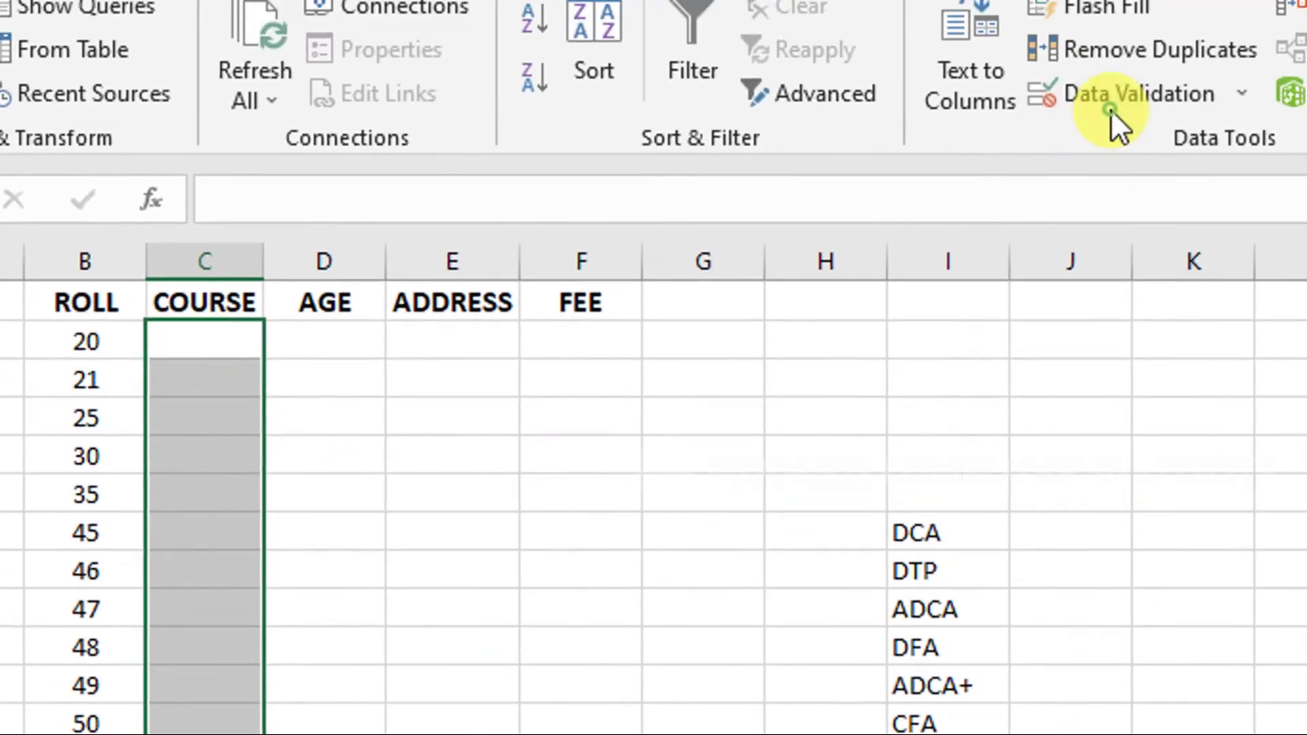
{"action": "left_click", "coordinate": [1109, 108]}
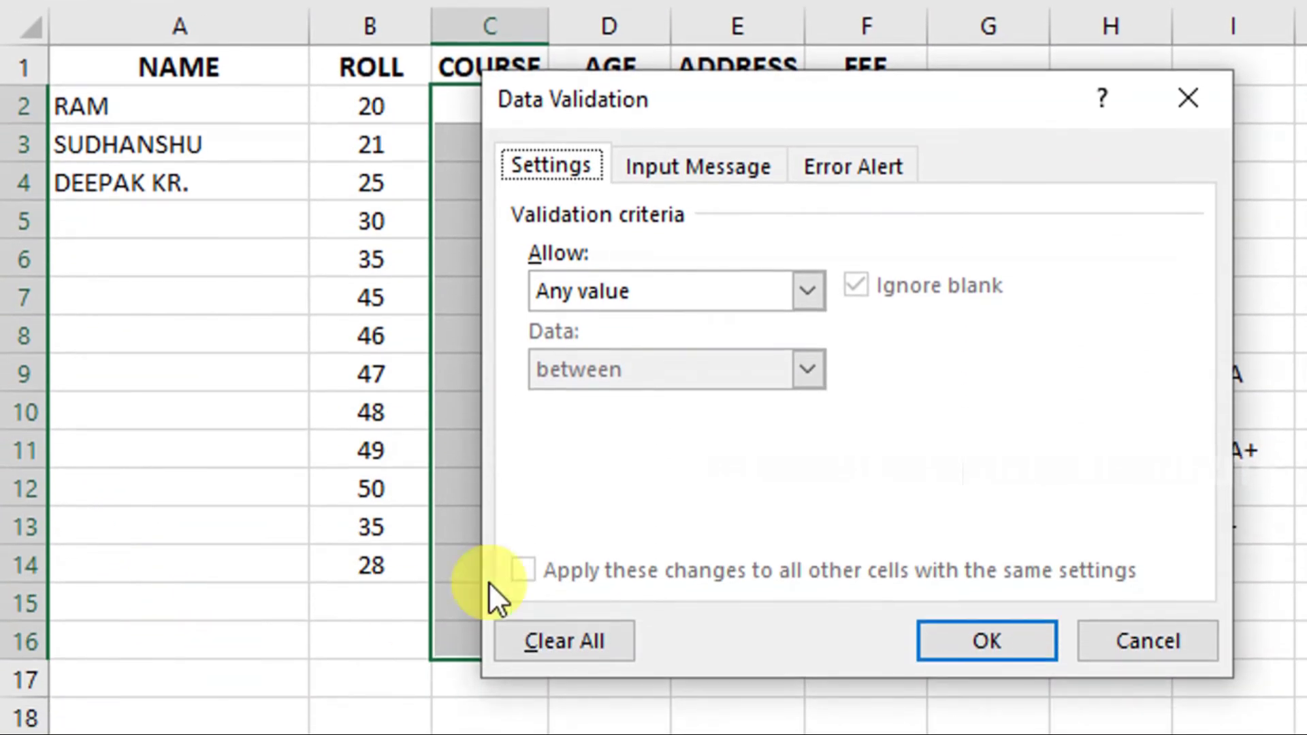
{"action": "left_click", "coordinate": [742, 296]}
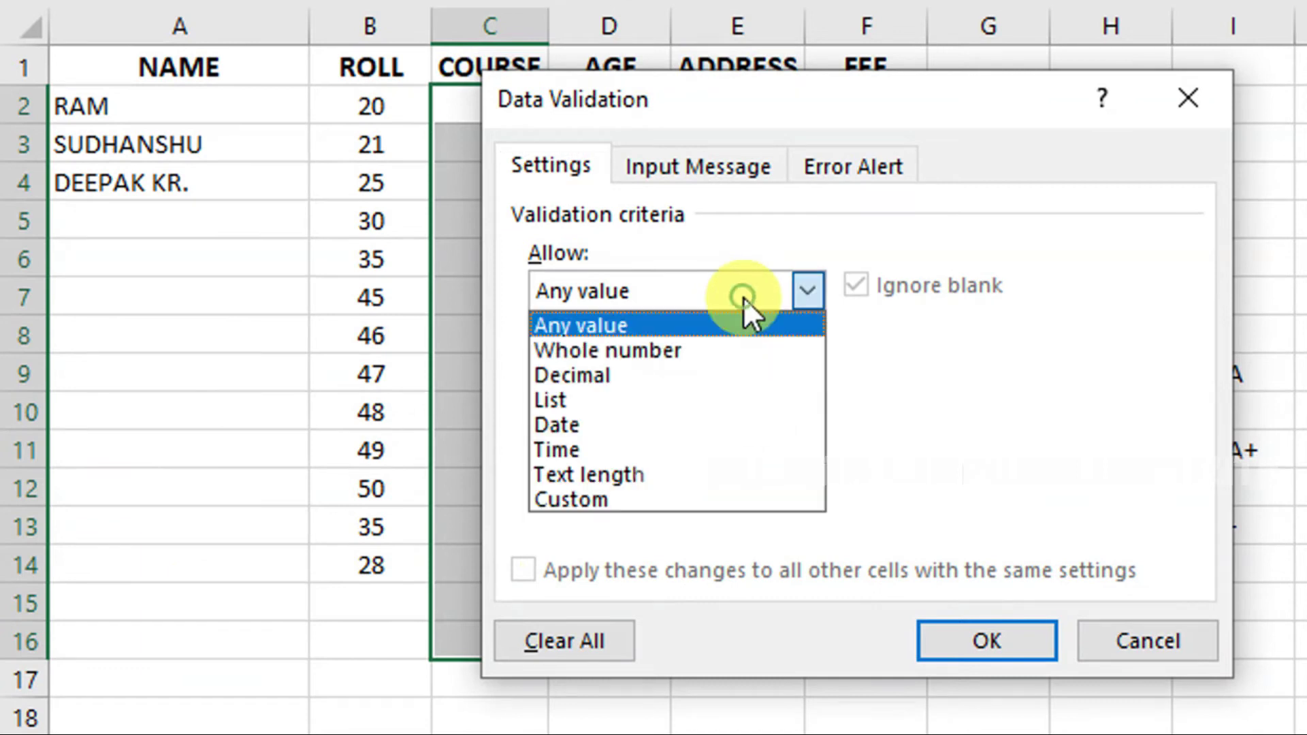
{"action": "left_click", "coordinate": [677, 400]}
{"action": "left_click_drag", "start_coordinate": [647, 105], "coordinate": [613, 109]}
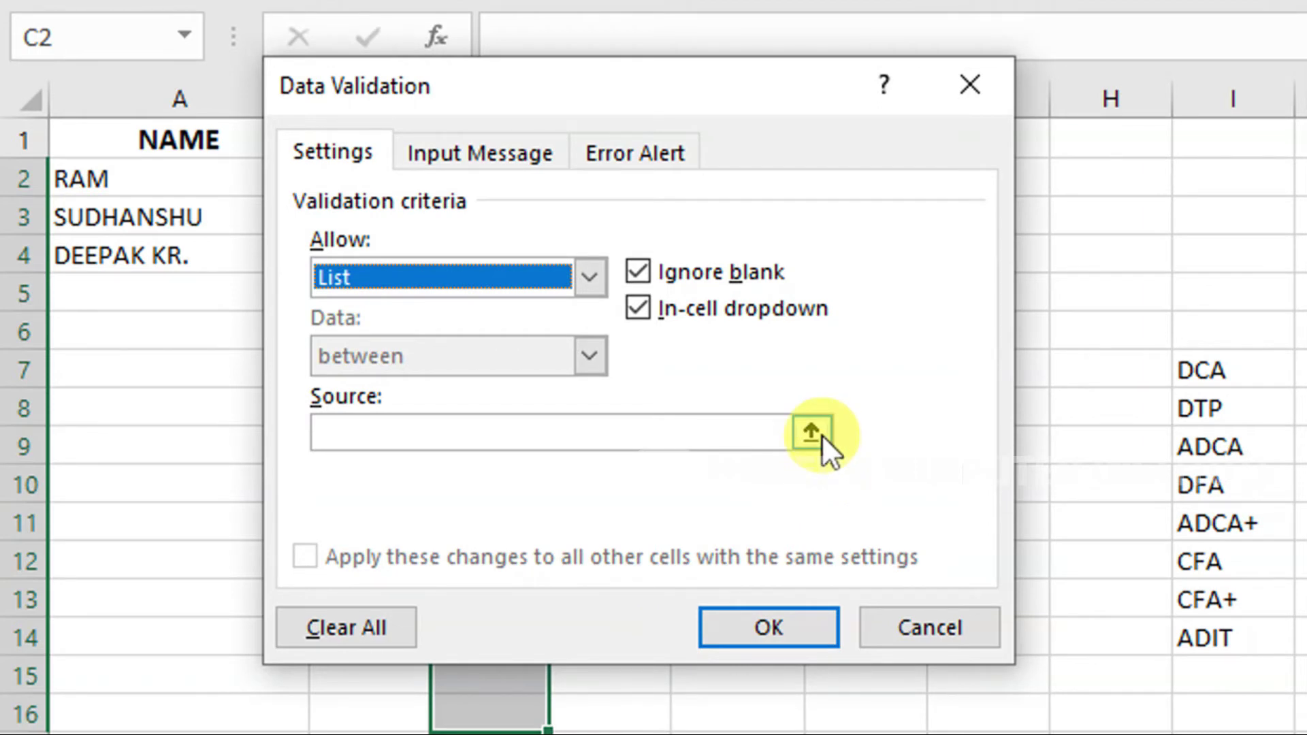
{"action": "left_click", "coordinate": [811, 433]}
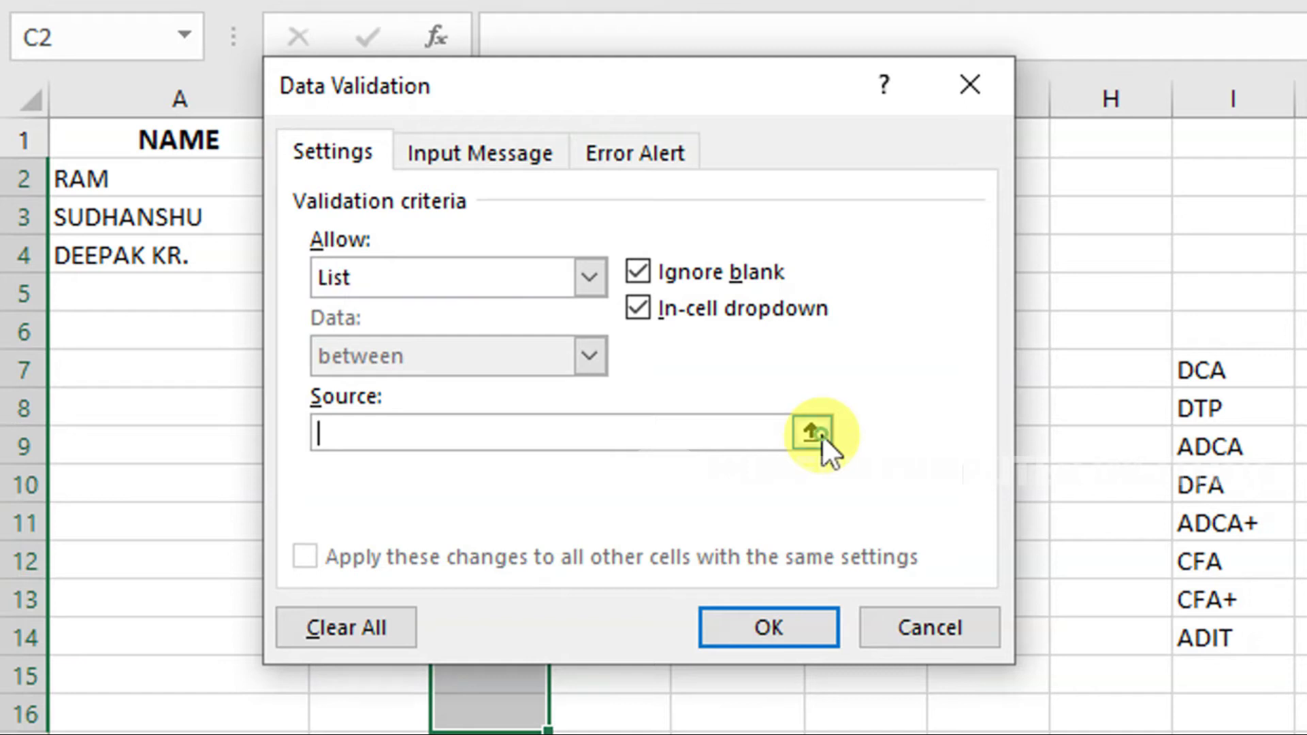
{"action": "left_click_drag", "start_coordinate": [1065, 372], "coordinate": [1058, 622]}
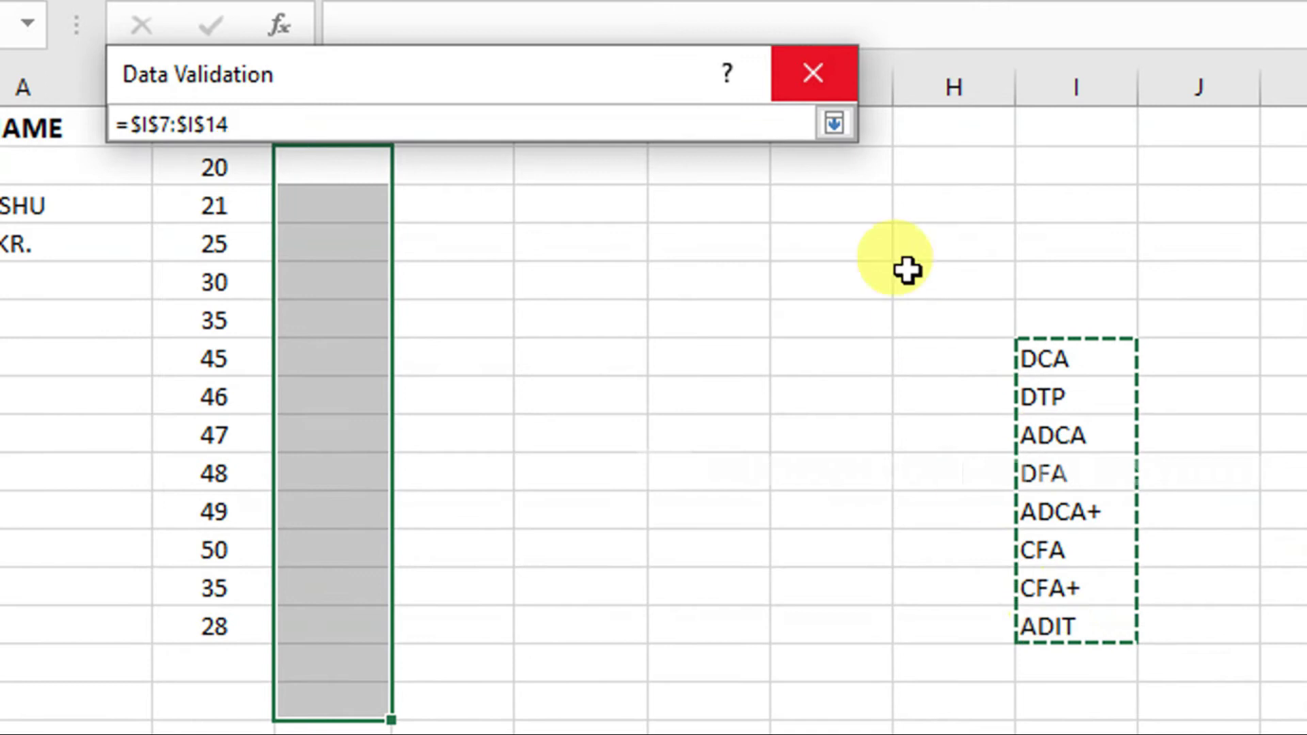
{"action": "left_click", "coordinate": [834, 117]}
{"action": "left_click_drag", "start_coordinate": [683, 158], "coordinate": [931, 143]}
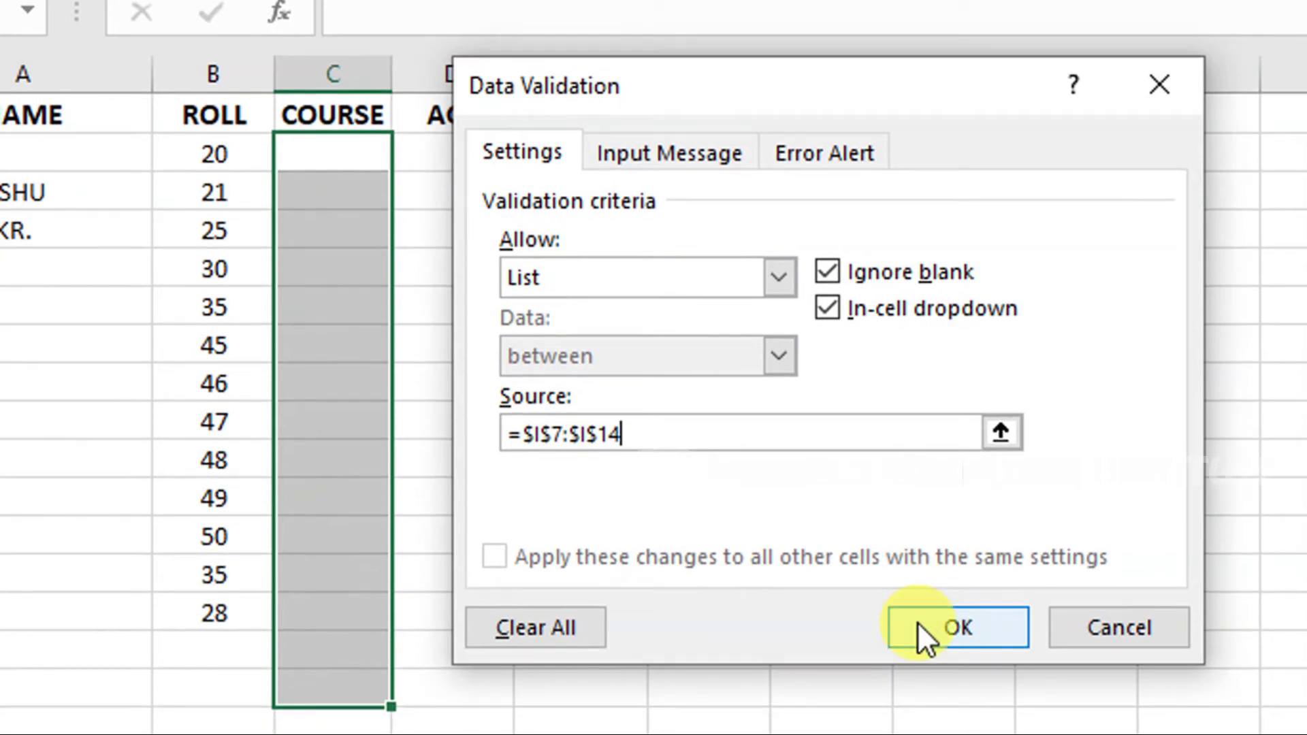
{"action": "left_click", "coordinate": [917, 622]}
{"action": "left_click", "coordinate": [301, 141]}
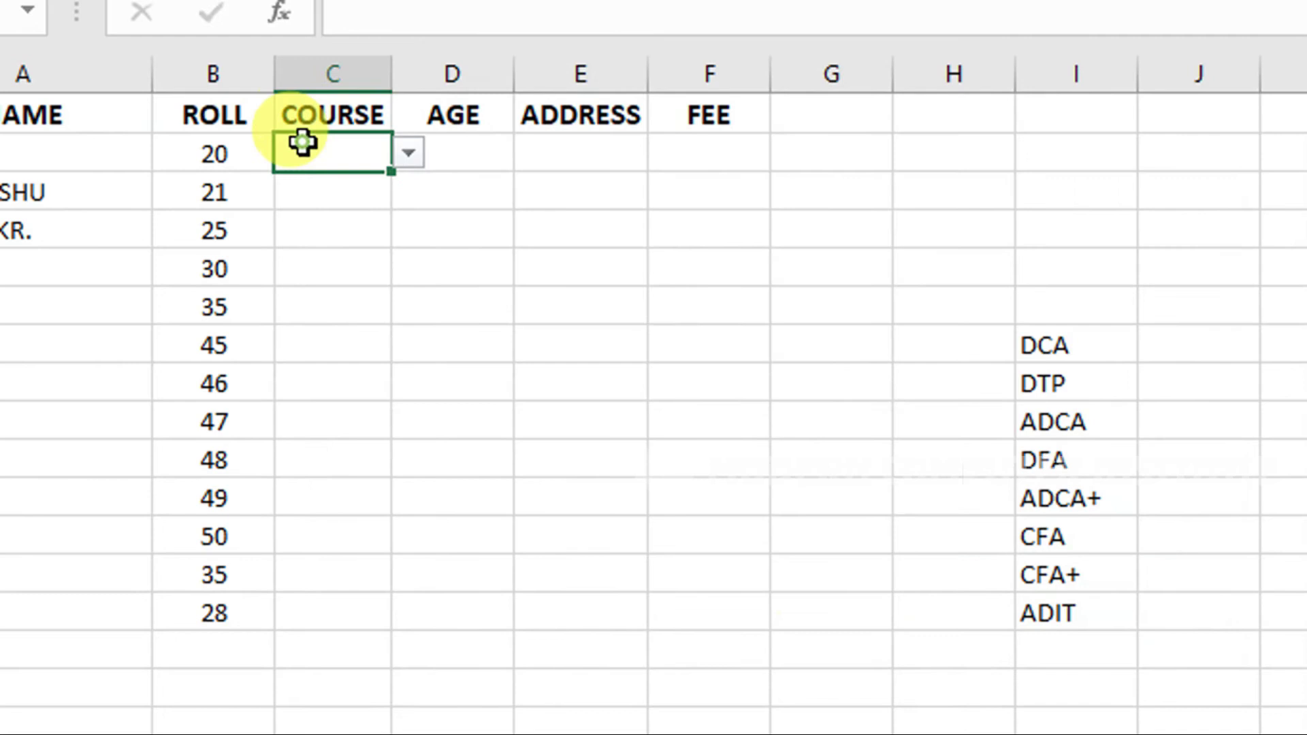
Step: Pick ADCA+, DTP and DCA from the course dropdown for the first three students
{"action": "left_click", "coordinate": [409, 153]}
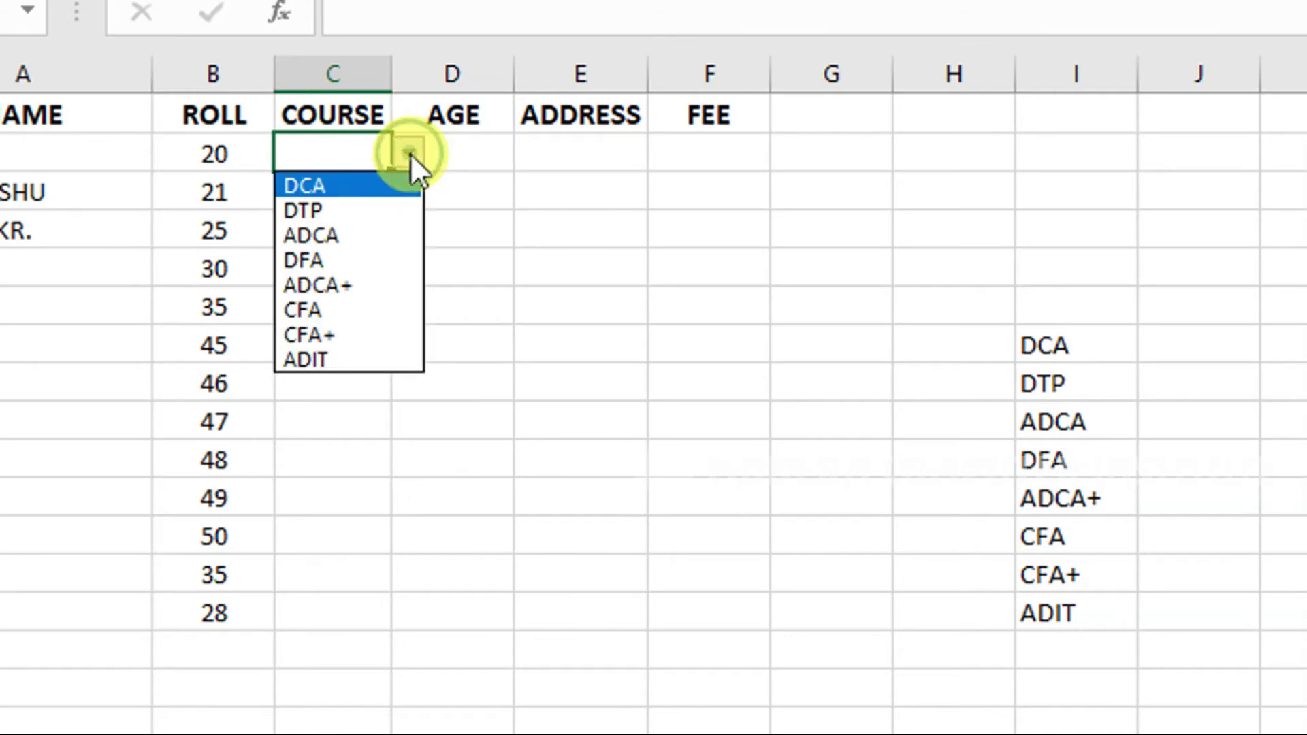
{"action": "left_click", "coordinate": [347, 287]}
{"action": "left_click", "coordinate": [358, 199]}
{"action": "left_click", "coordinate": [415, 194]}
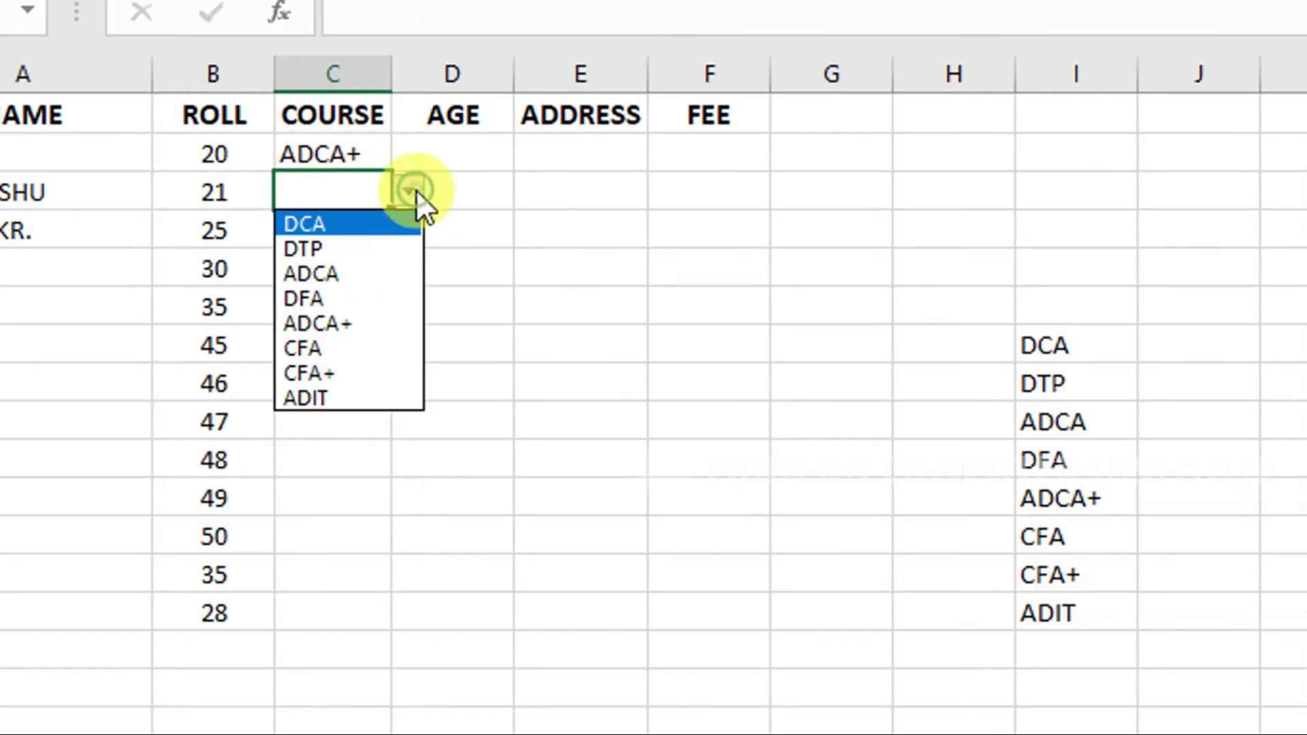
{"action": "left_click", "coordinate": [370, 247]}
{"action": "left_click", "coordinate": [347, 237]}
{"action": "left_click", "coordinate": [409, 230]}
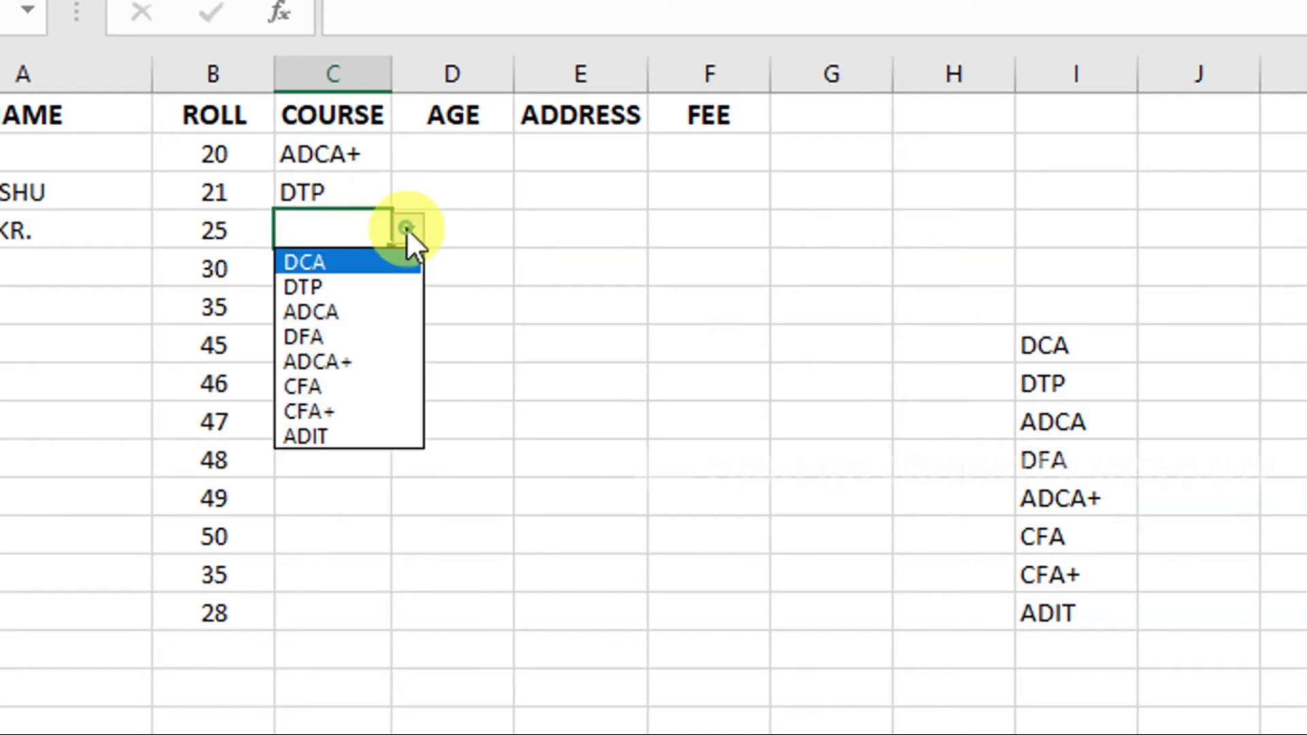
{"action": "left_click", "coordinate": [376, 263]}
Step: Choose CFA for roll 30 and CFA+ for roll 35 from the course dropdown
{"action": "left_click", "coordinate": [377, 263]}
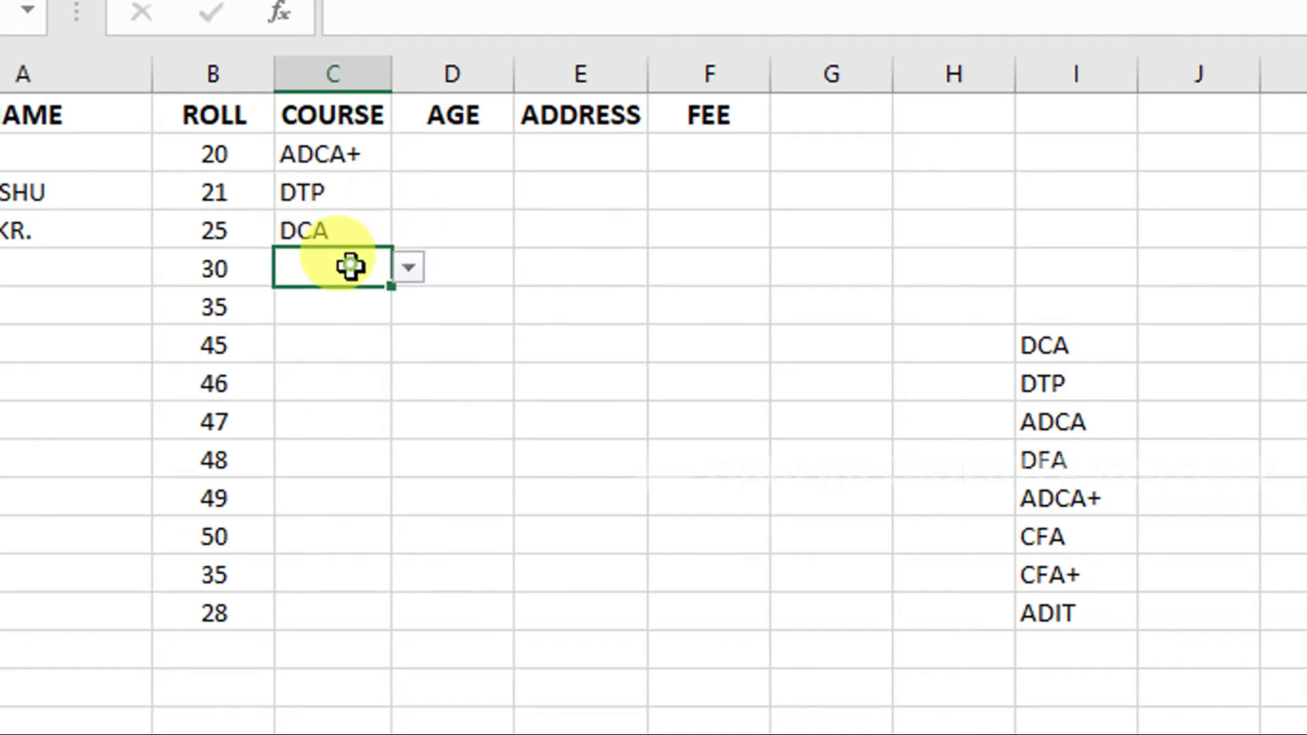
{"action": "left_click", "coordinate": [408, 267]}
{"action": "left_click", "coordinate": [353, 422]}
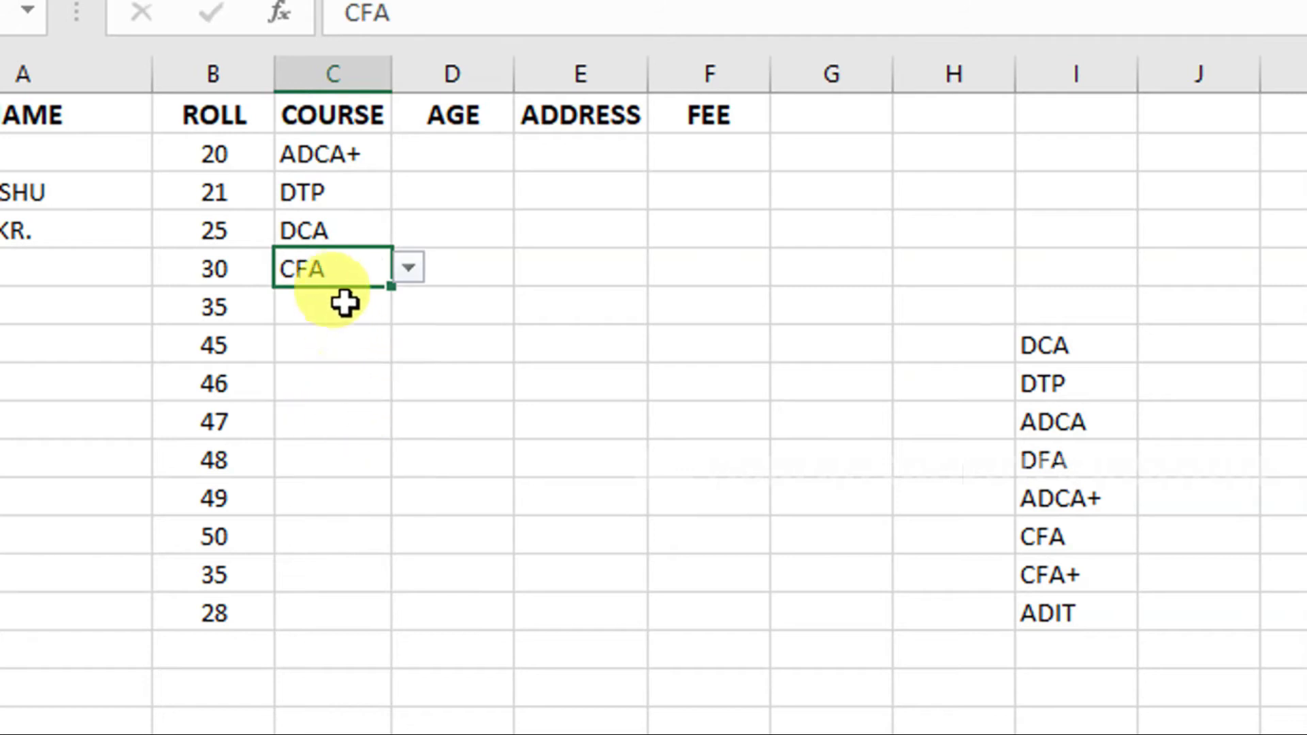
{"action": "left_click", "coordinate": [345, 300]}
{"action": "left_click", "coordinate": [410, 304]}
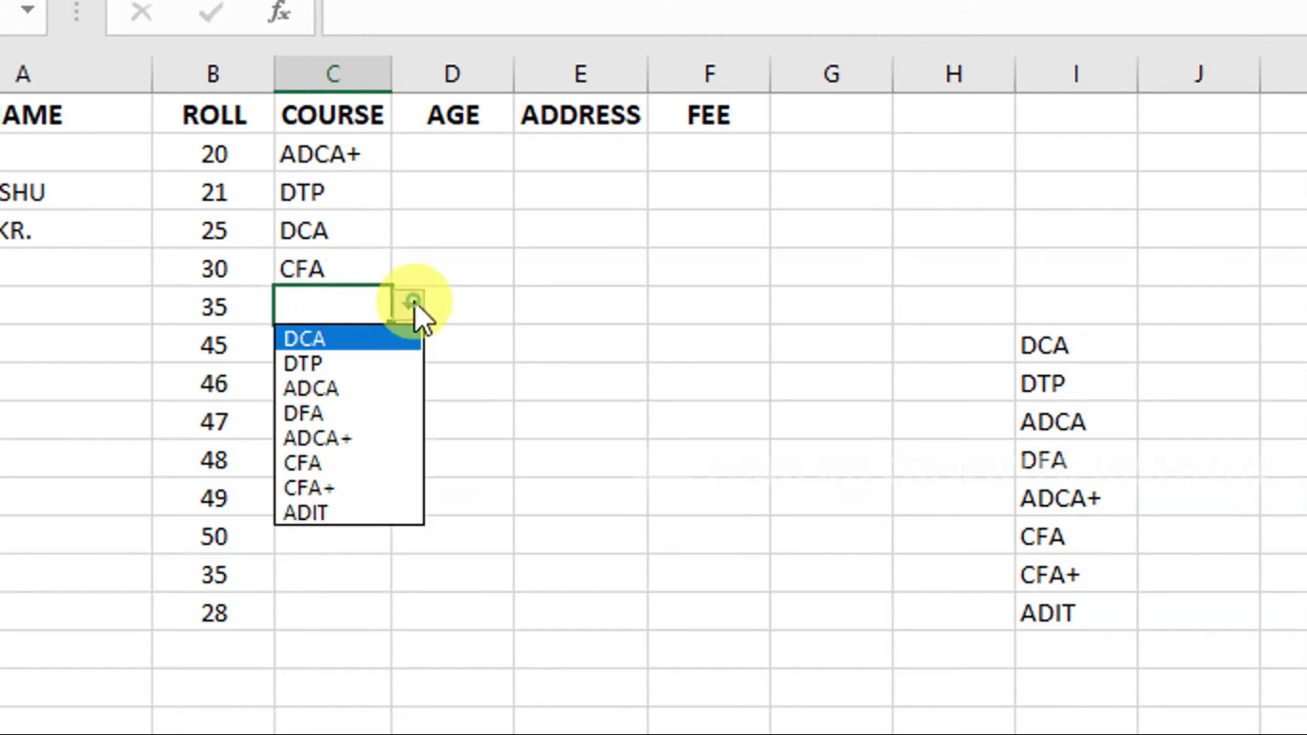
{"action": "left_click", "coordinate": [350, 488]}
{"action": "left_click", "coordinate": [356, 358]}
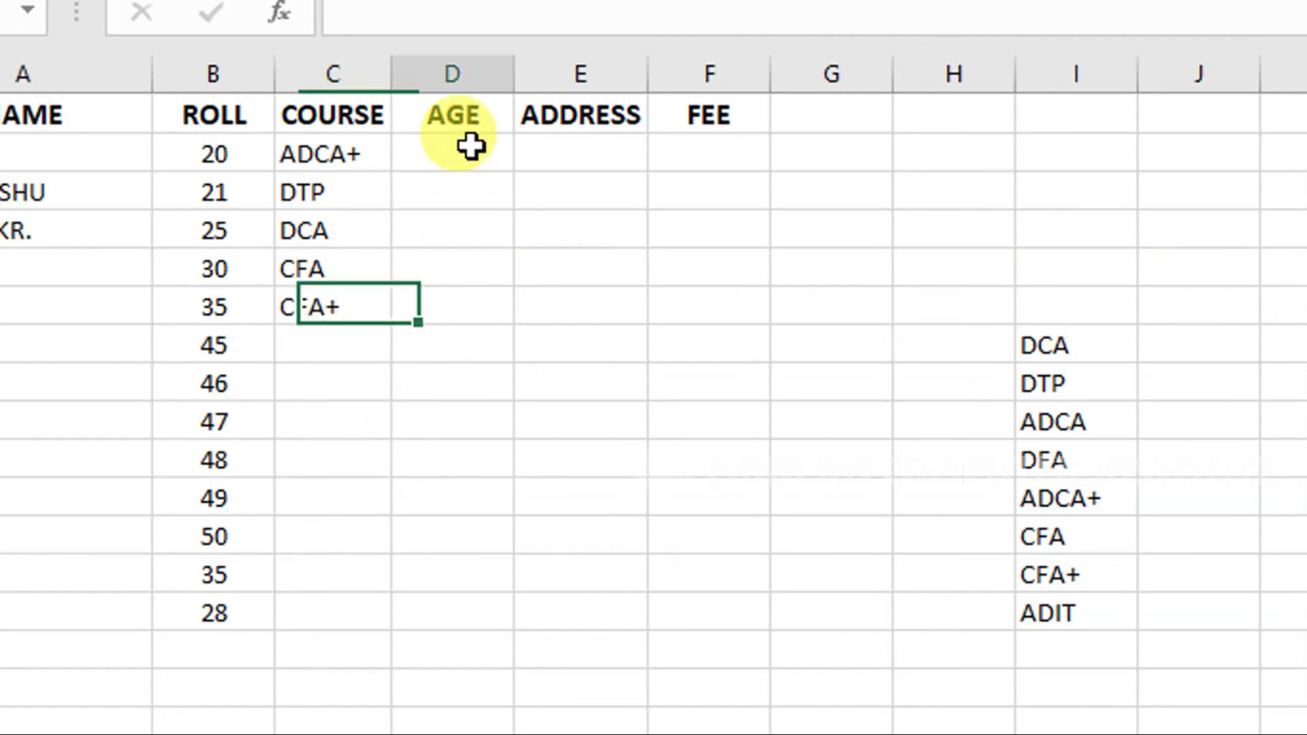
Step: Allow only whole numbers greater than or equal to 18 in the AGE cells below the heading
{"action": "mouse_move", "coordinate": [470, 151]}
{"action": "left_mouse_down"}
{"action": "mouse_move", "coordinate": [463, 379]}
{"action": "mouse_move", "coordinate": [433, 623]}
{"action": "left_mouse_up"}
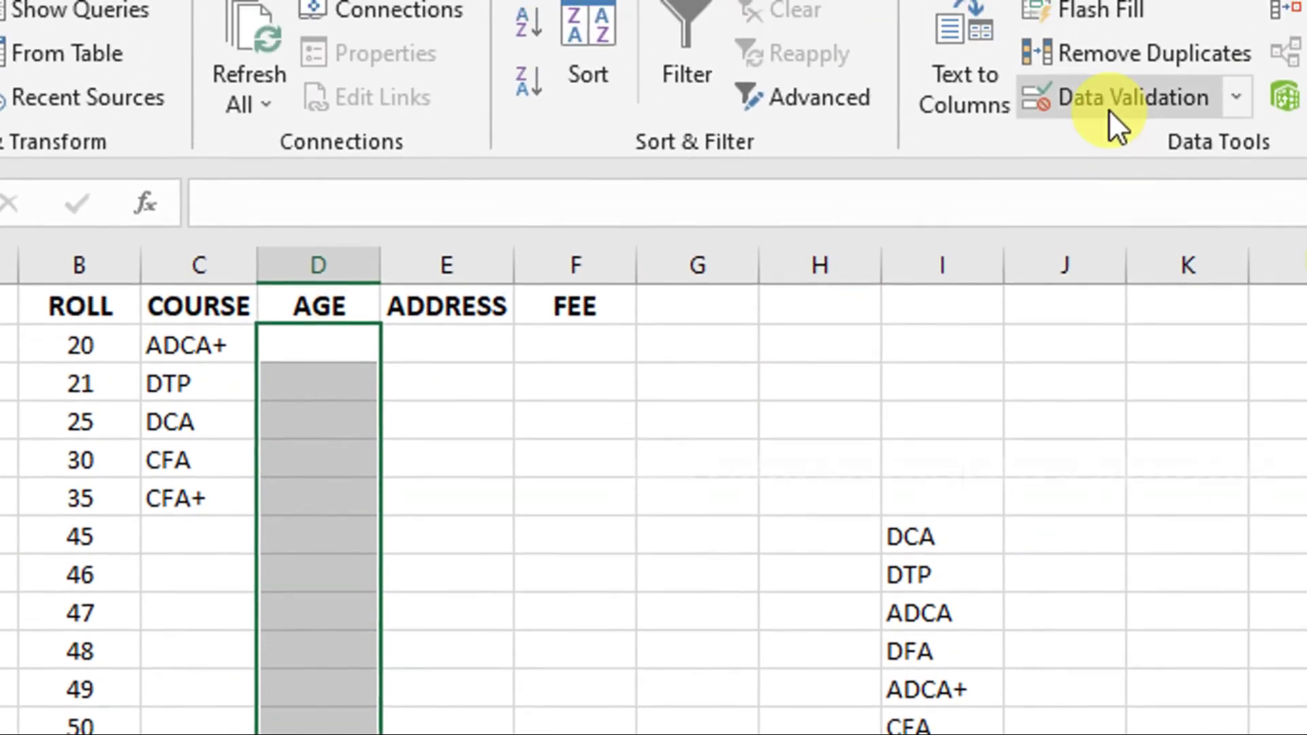
{"action": "left_click", "coordinate": [1108, 109]}
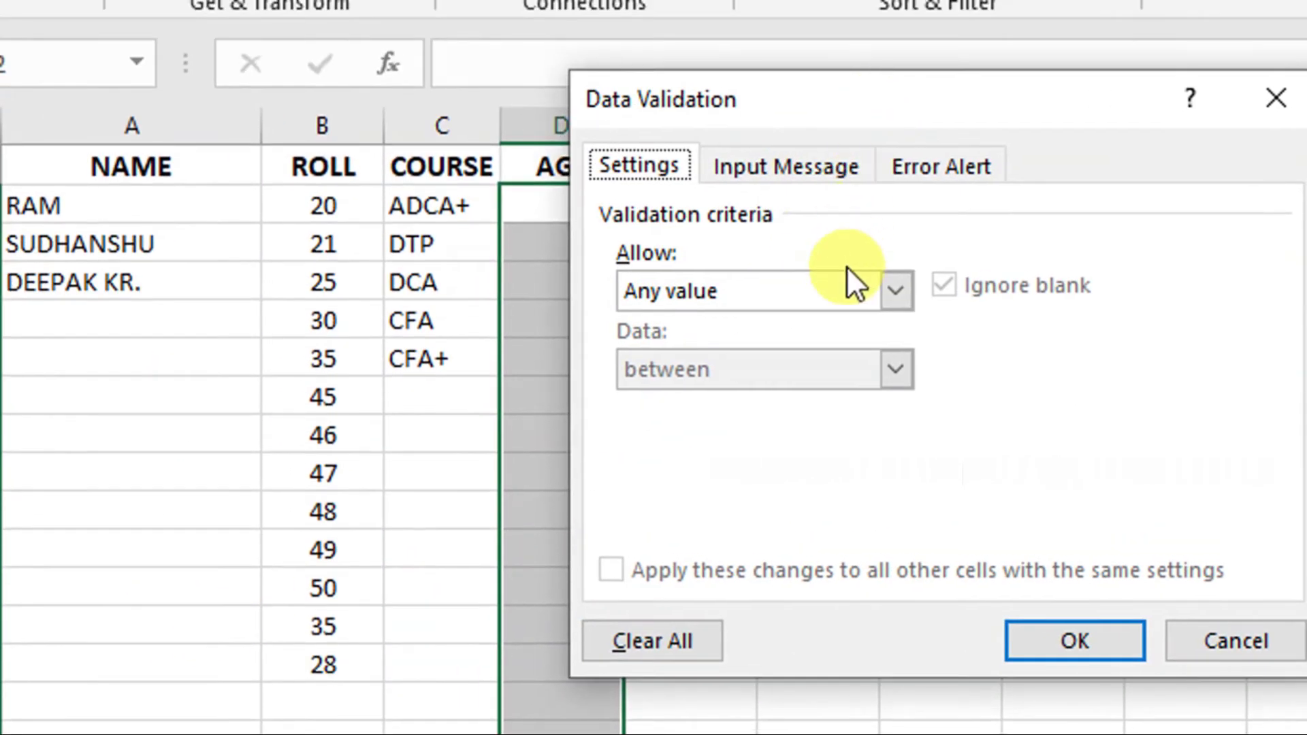
{"action": "left_click", "coordinate": [827, 297]}
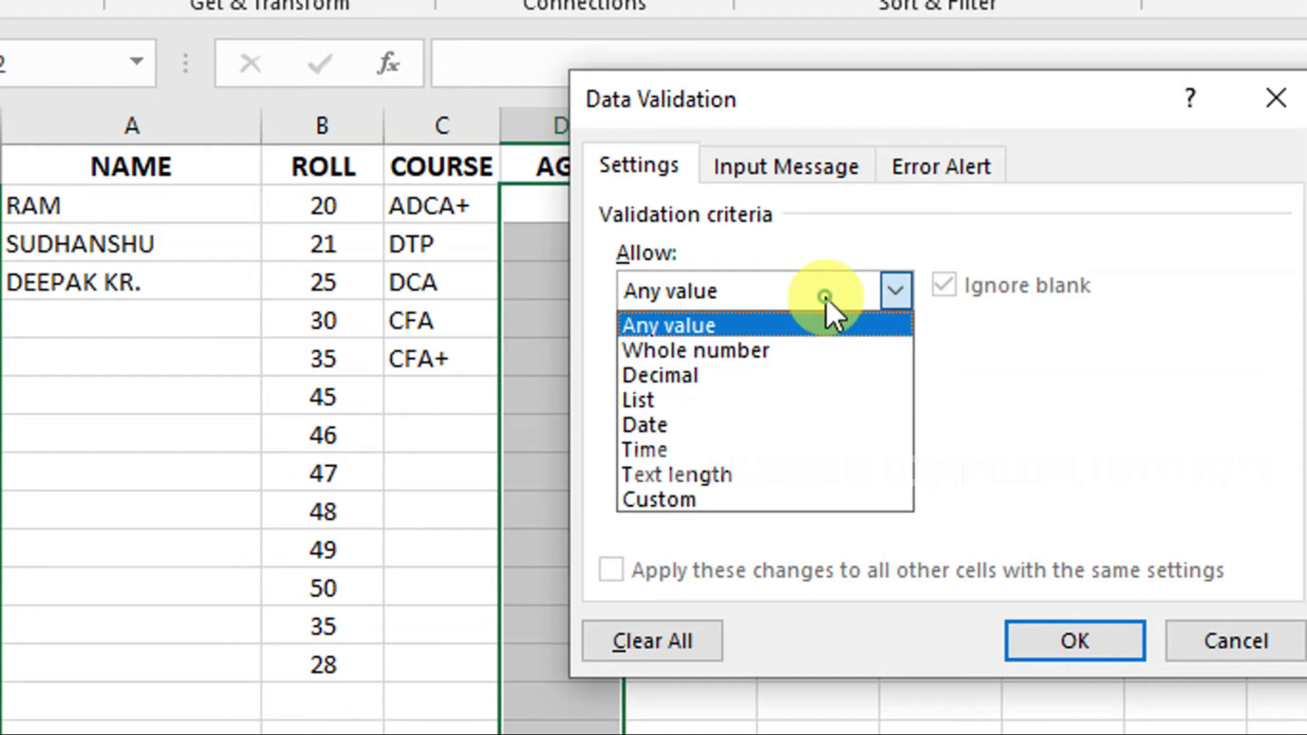
{"action": "left_click", "coordinate": [786, 352]}
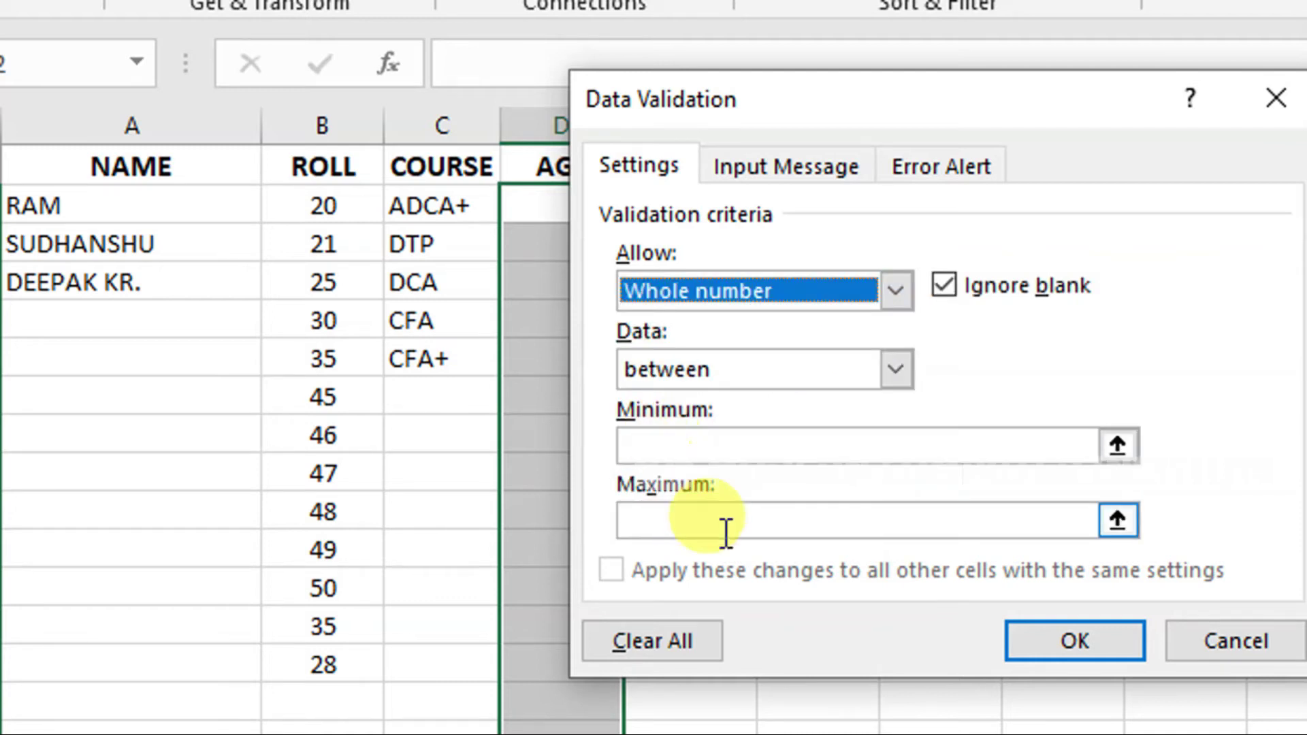
{"action": "left_click", "coordinate": [806, 374]}
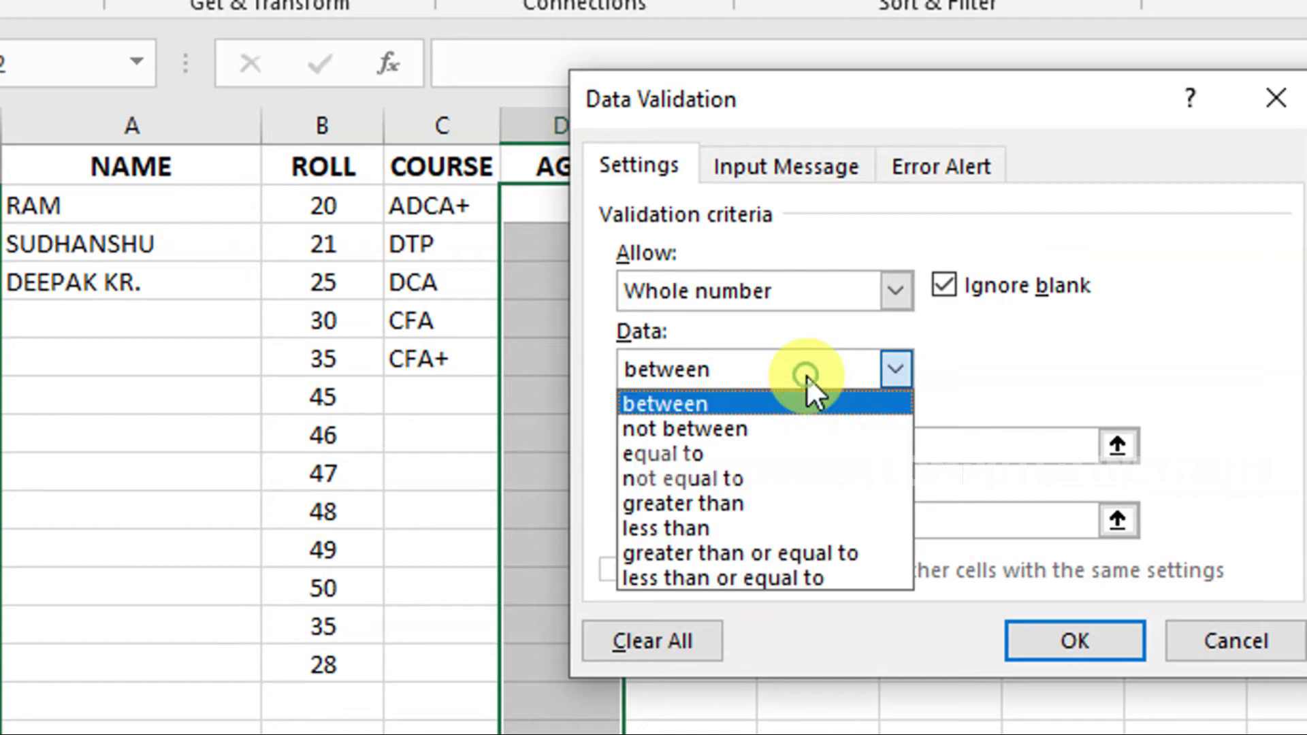
{"action": "left_click", "coordinate": [797, 549]}
{"action": "left_click", "coordinate": [741, 447]}
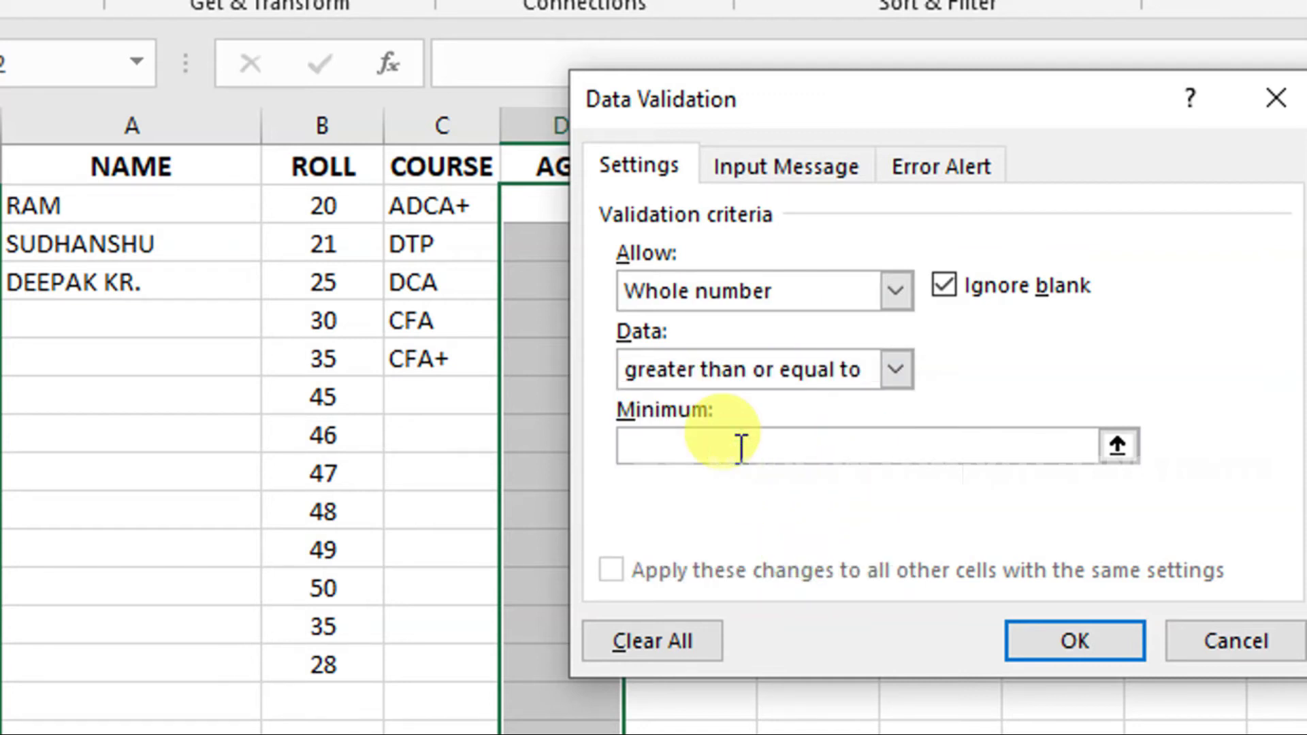
{"action": "type", "text": "18"}
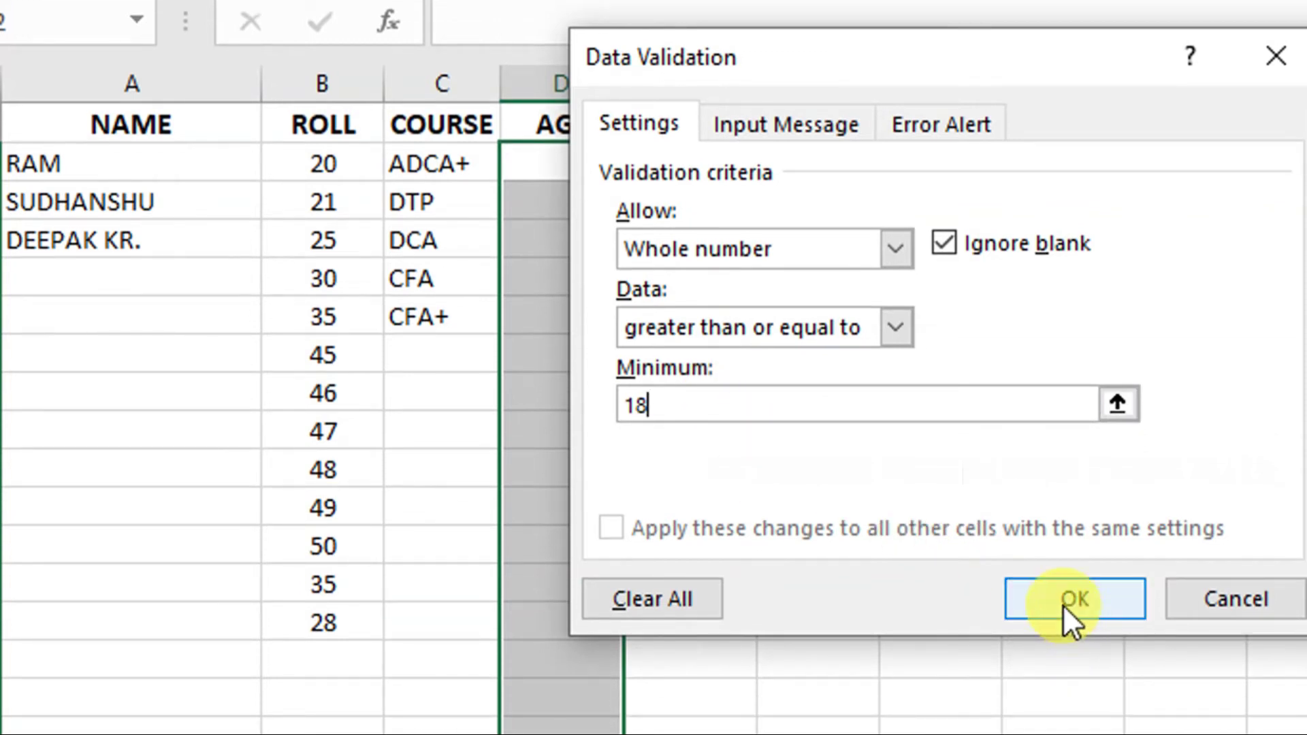
{"action": "left_click", "coordinate": [1064, 605]}
Step: Try age 17 in D2, which is refused, then enter valid ages 18, 19, 20 and 21
{"action": "left_click", "coordinate": [571, 177]}
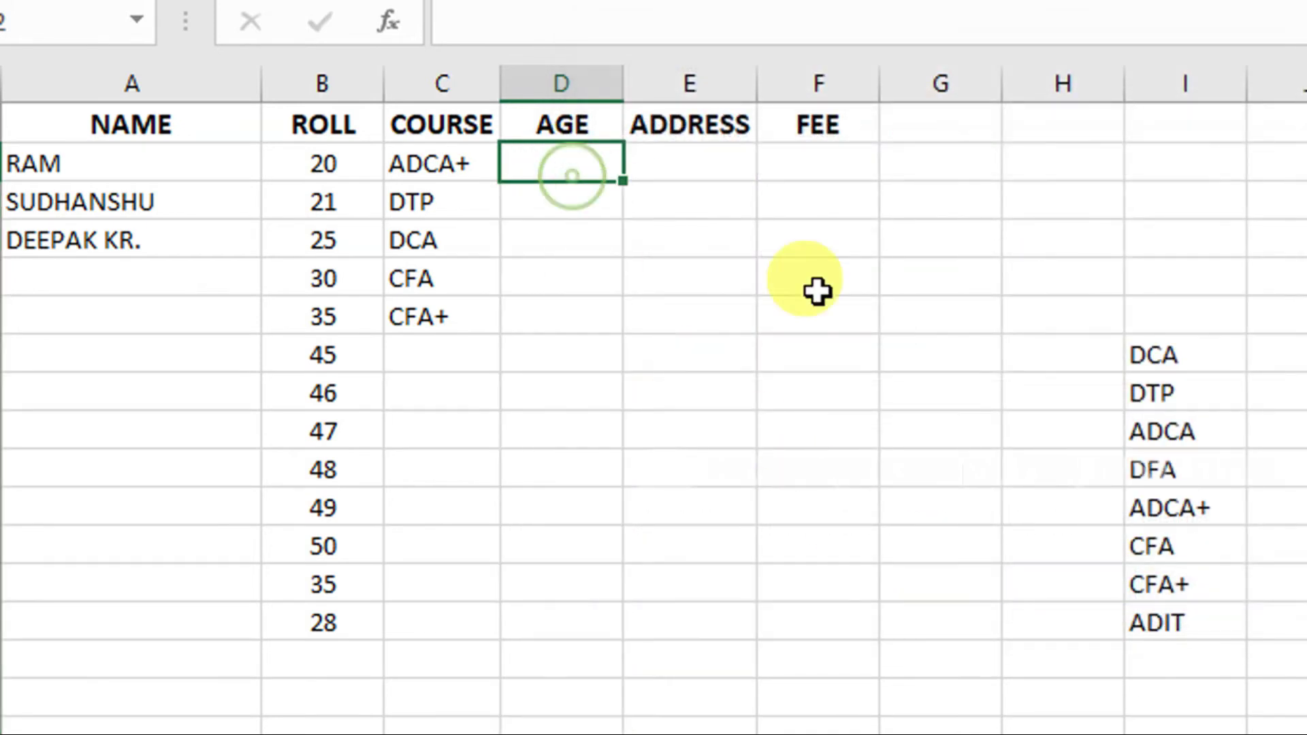
{"action": "type", "text": "17"}
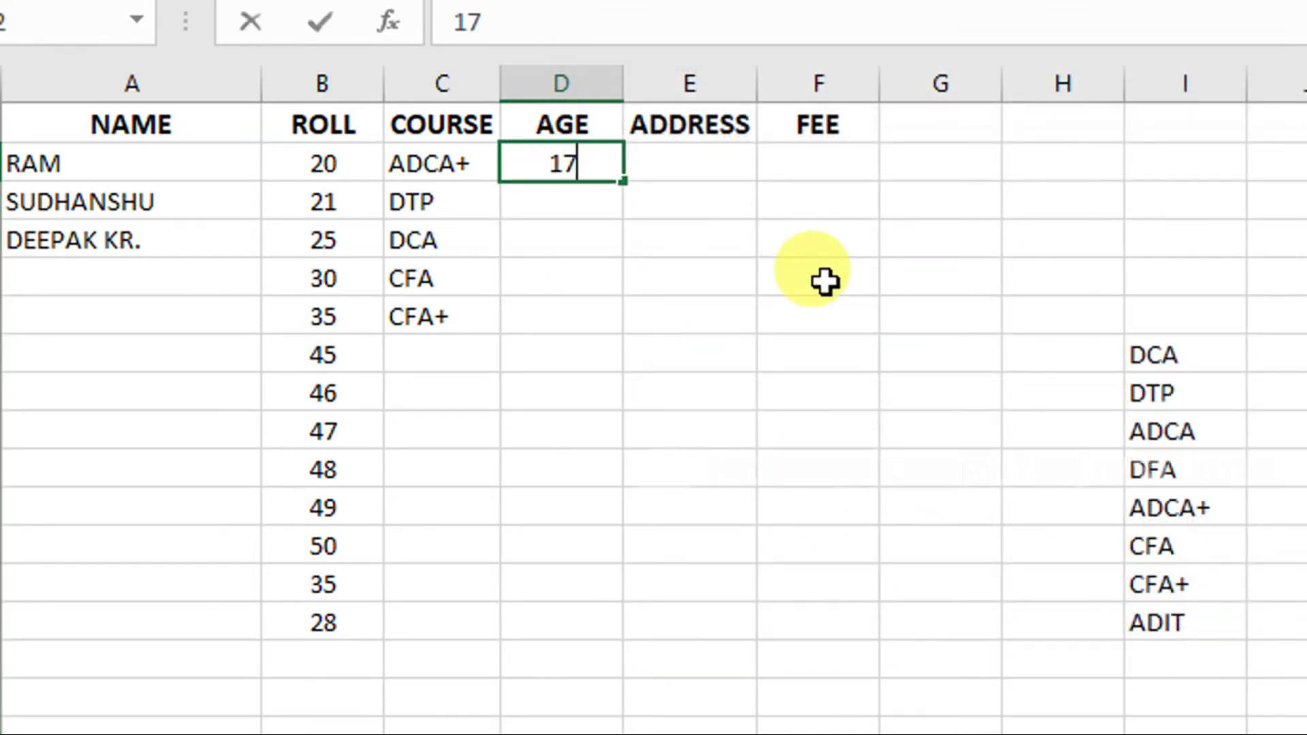
{"action": "key", "text": "Return"}
{"action": "key", "text": "Return"}
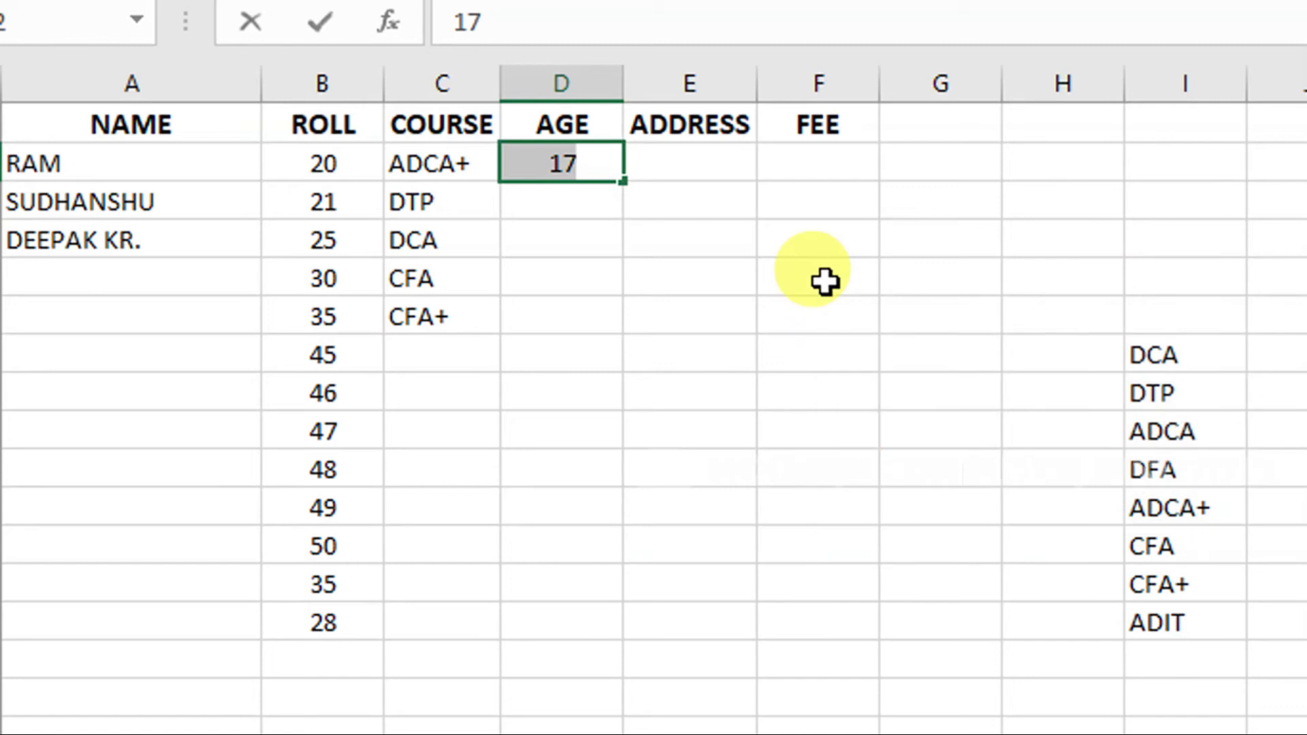
{"action": "type", "text": "18"}
{"action": "key", "text": "Return"}
{"action": "type", "text": "19"}
{"action": "key", "text": "Return"}
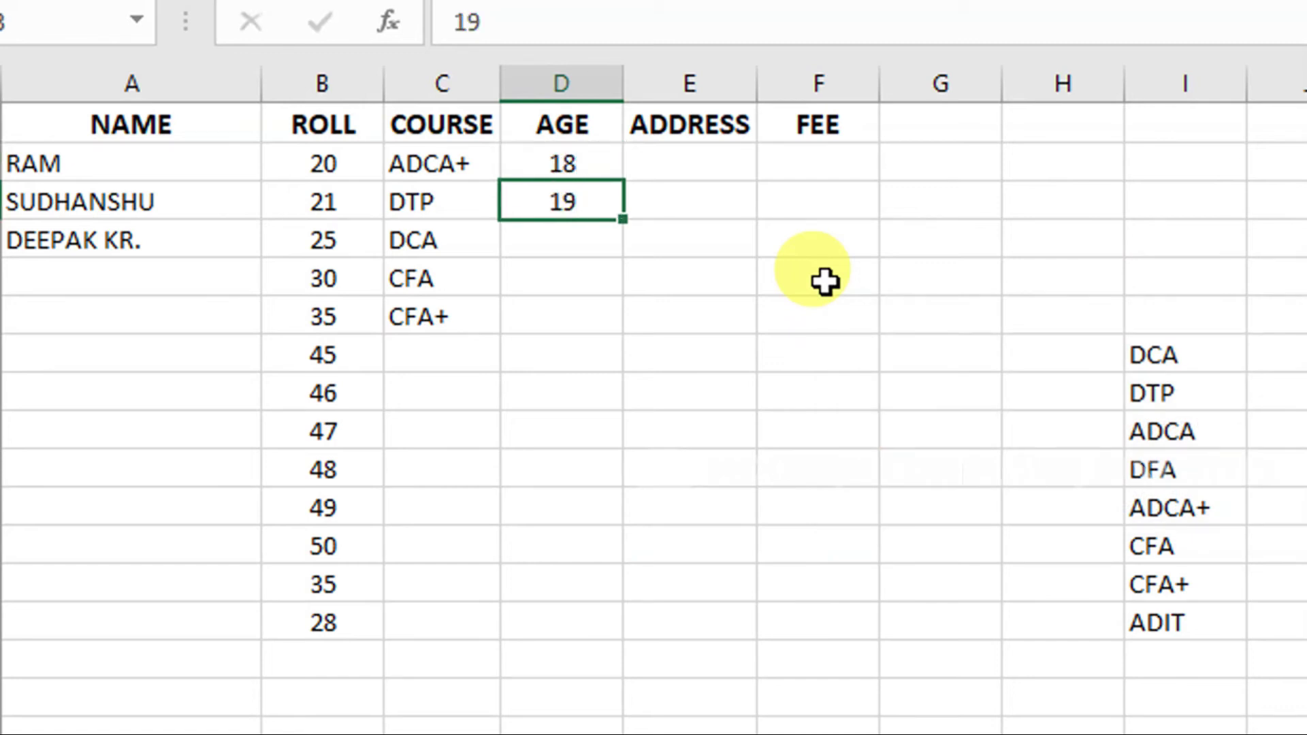
{"action": "type", "text": "20"}
{"action": "key", "text": "Return"}
{"action": "type", "text": "21"}
Step: Enter ages 22, 24 and 18, then replace a refused 17 with 19 in D10
{"action": "key", "text": "Return"}
{"action": "type", "text": "22"}
{"action": "key", "text": "Return"}
{"action": "key", "text": "Return"}
{"action": "type", "text": "24"}
{"action": "key", "text": "Return"}
{"action": "type", "text": "18"}
{"action": "key", "text": "Return"}
{"action": "type", "text": "1"}
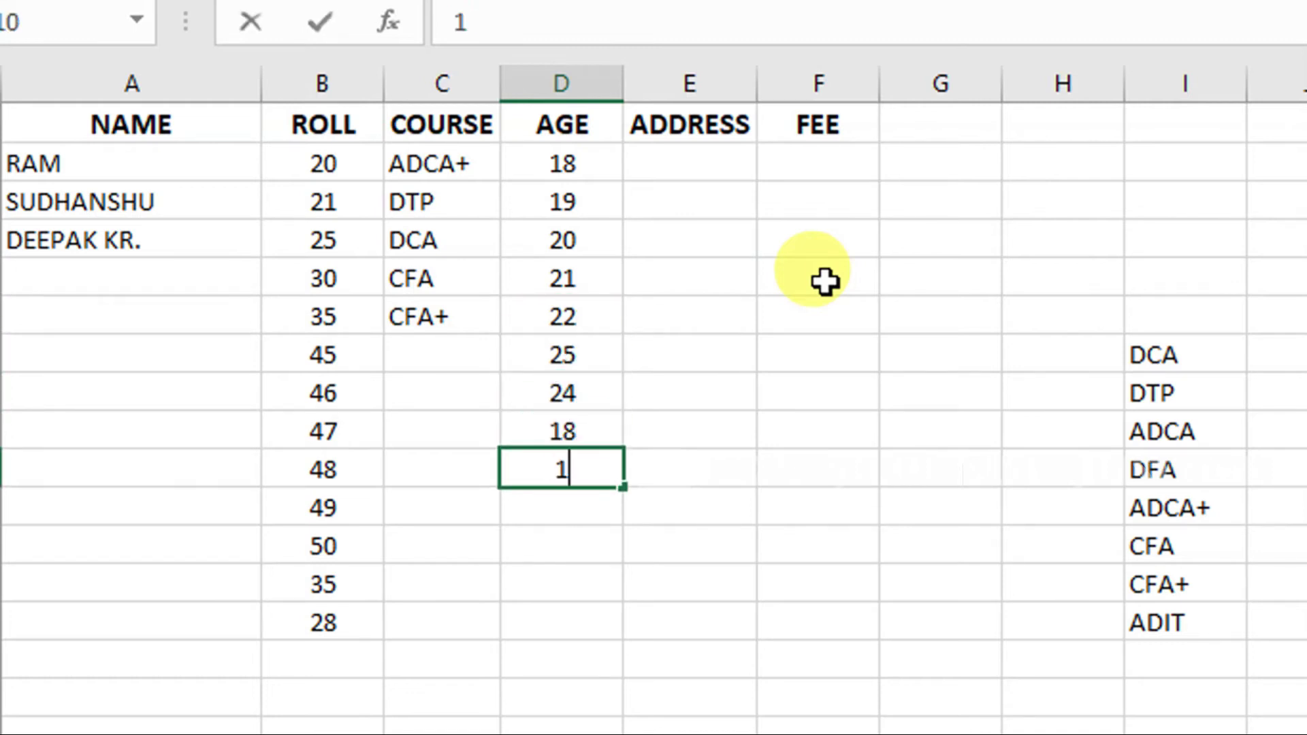
{"action": "type", "text": "7"}
{"action": "key", "text": "Return"}
{"action": "key", "text": "Return"}
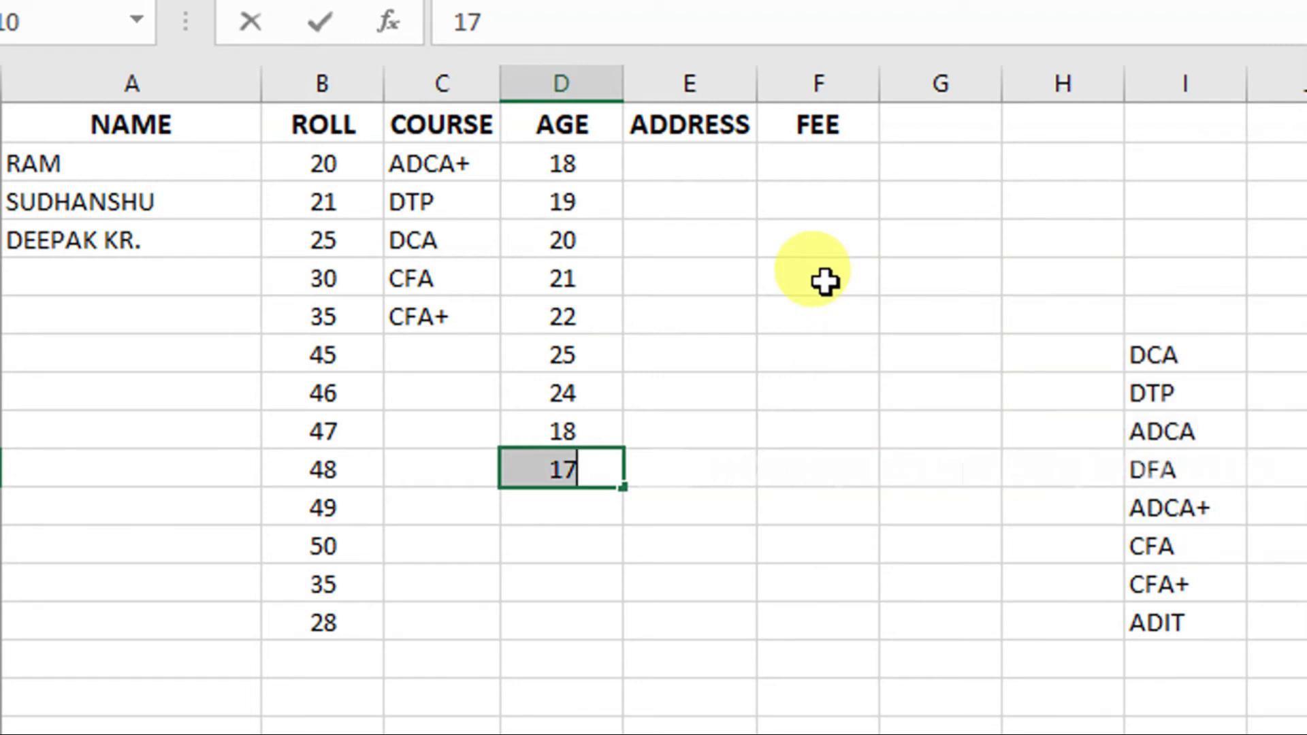
{"action": "type", "text": "19"}
{"action": "key", "text": "Return"}
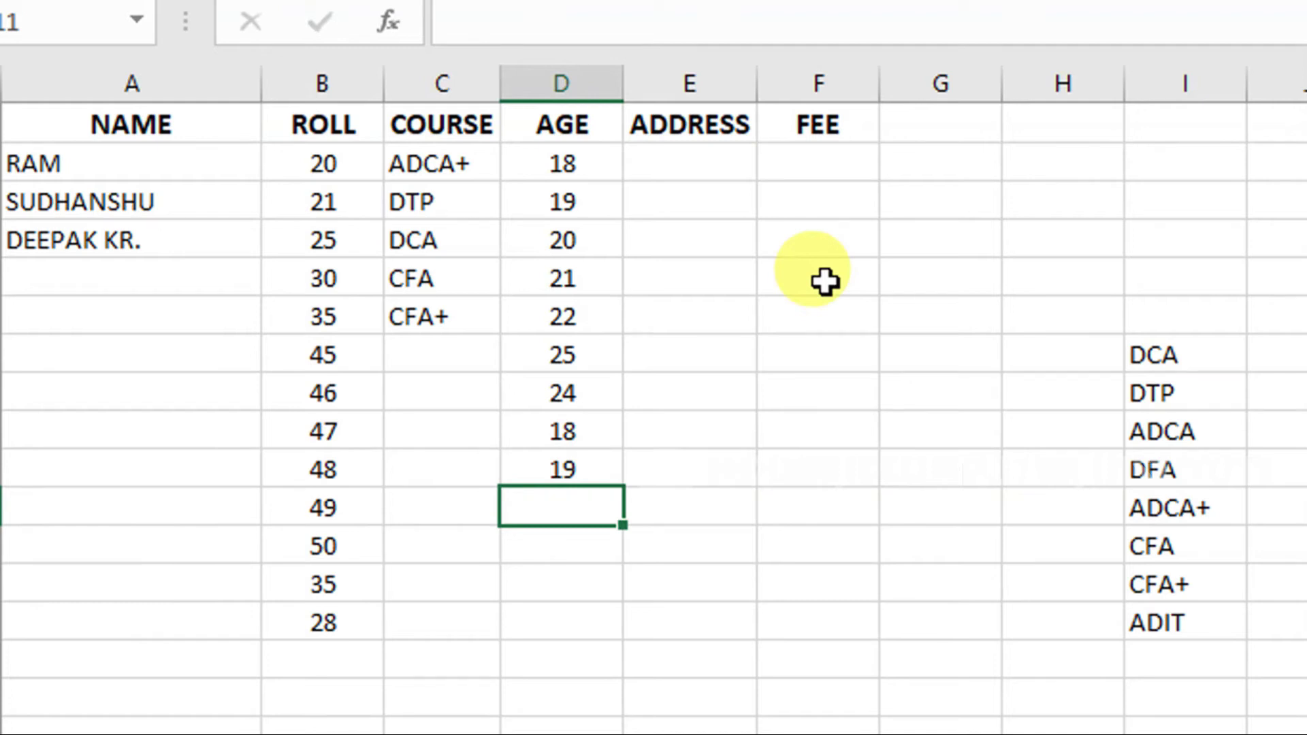
Step: Rename the ADDRESS heading in E1 to DATE
{"action": "left_click", "coordinate": [692, 122]}
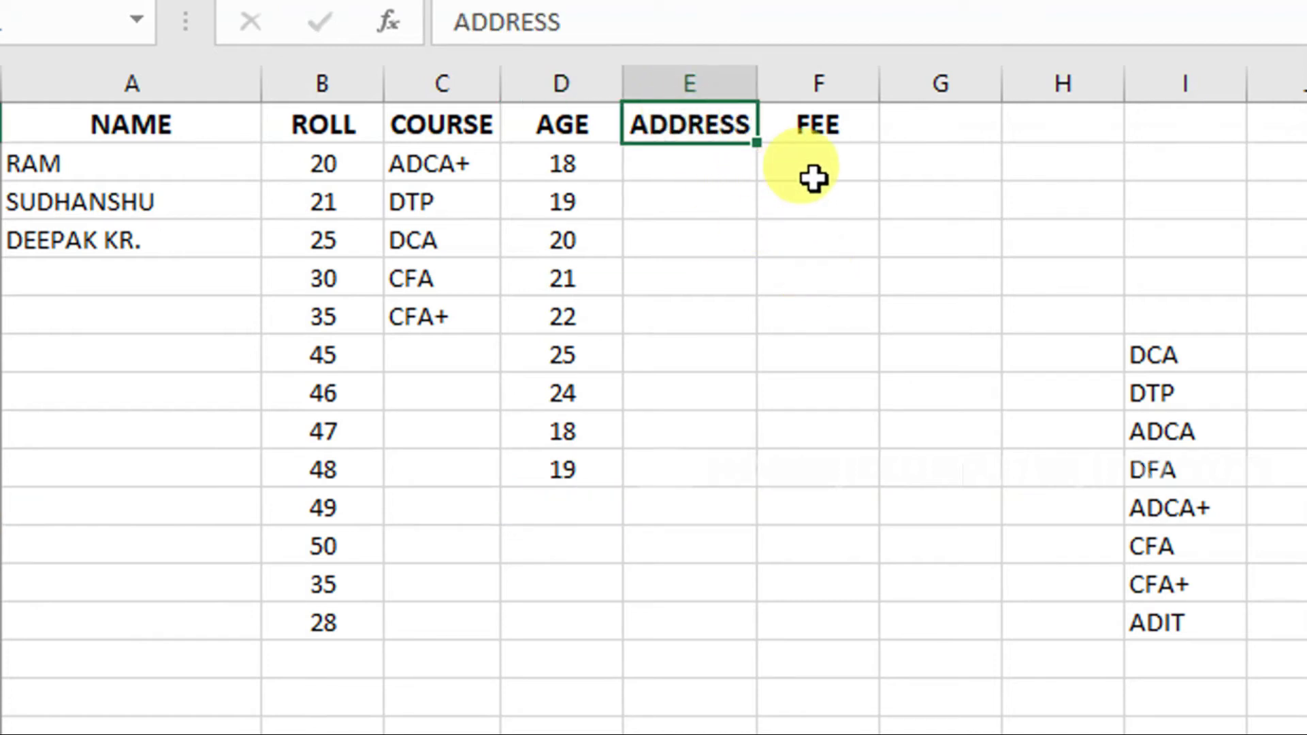
{"action": "type", "text": "DATE"}
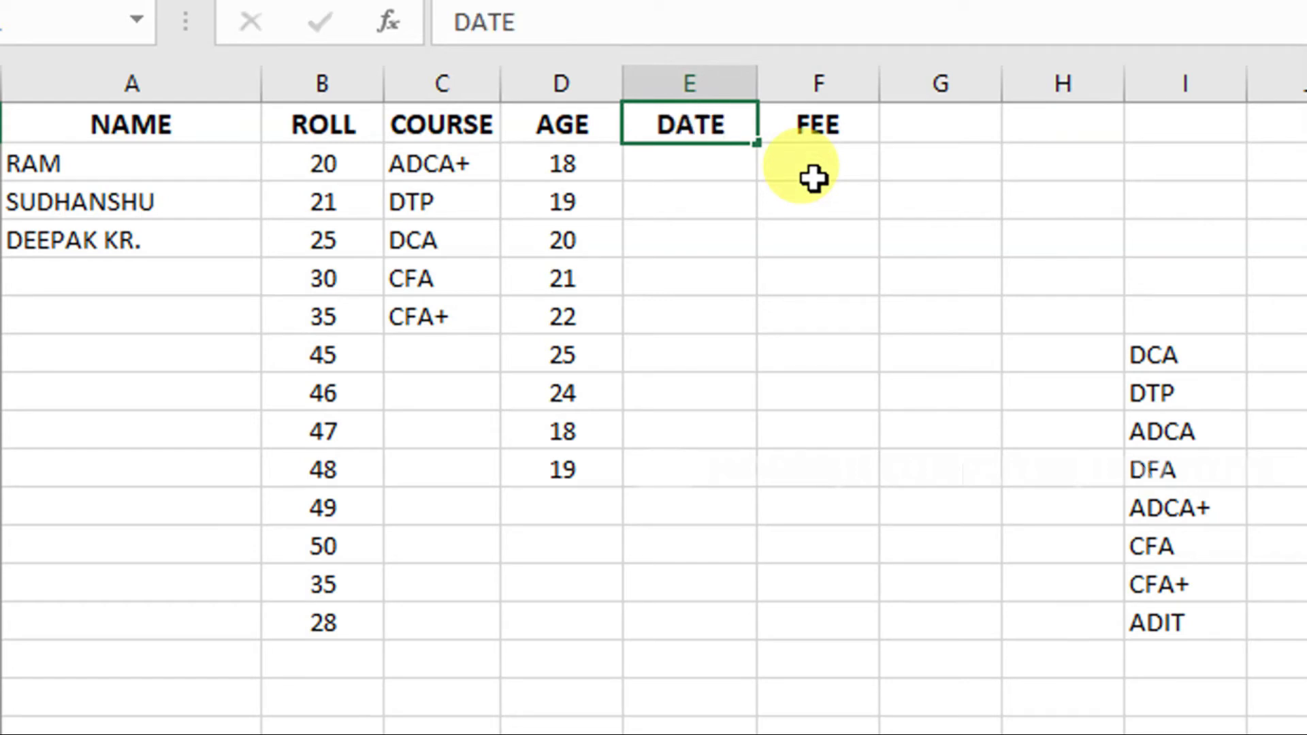
{"action": "key", "text": "Return"}
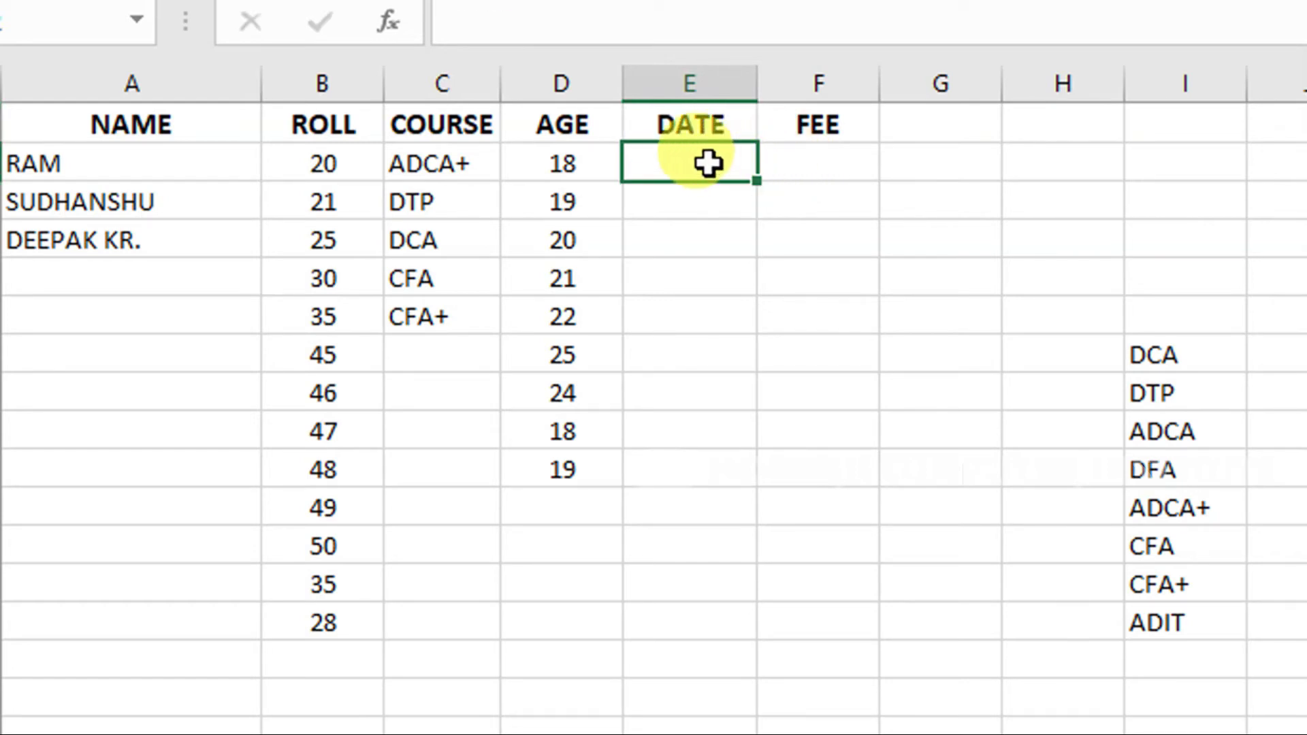
Step: Set the DATE cells below the heading to allow only Date values
{"action": "left_click_drag", "start_coordinate": [708, 164], "coordinate": [680, 621]}
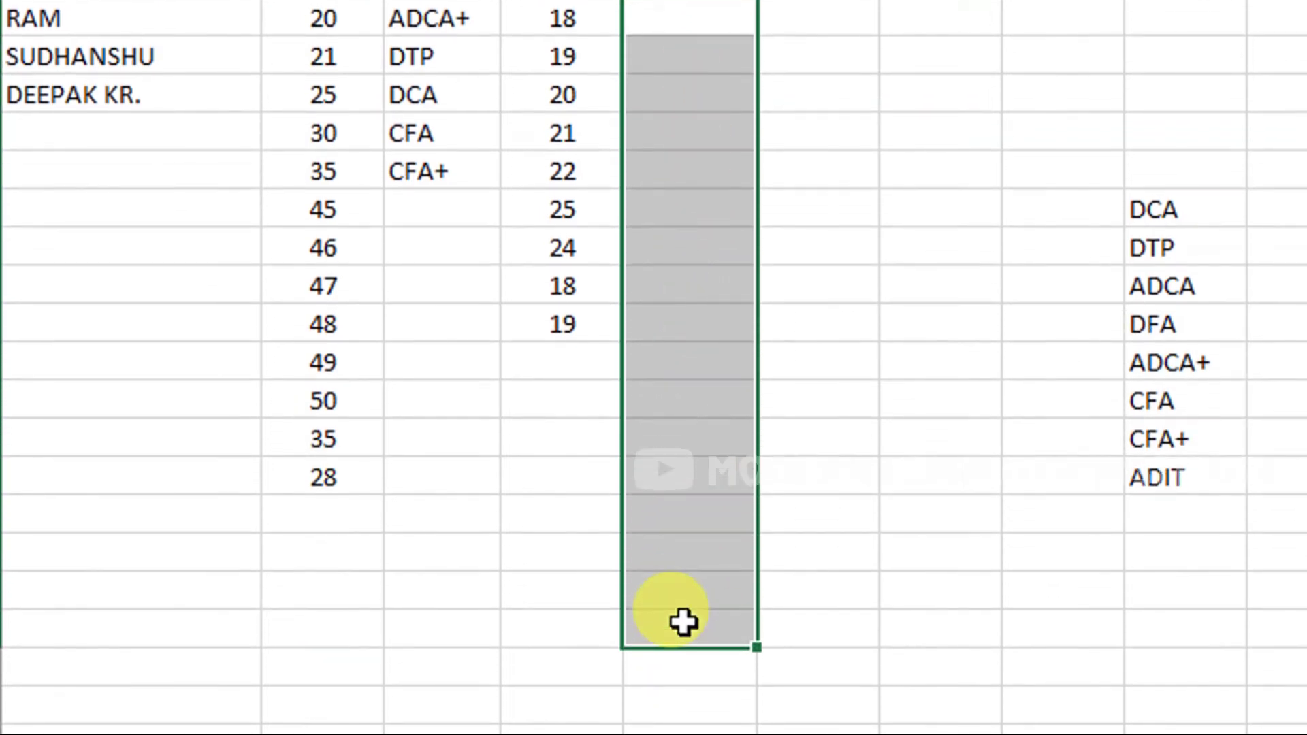
{"action": "scroll", "coordinate": [633, 123], "scroll_direction": "up", "scroll_amount": 2}
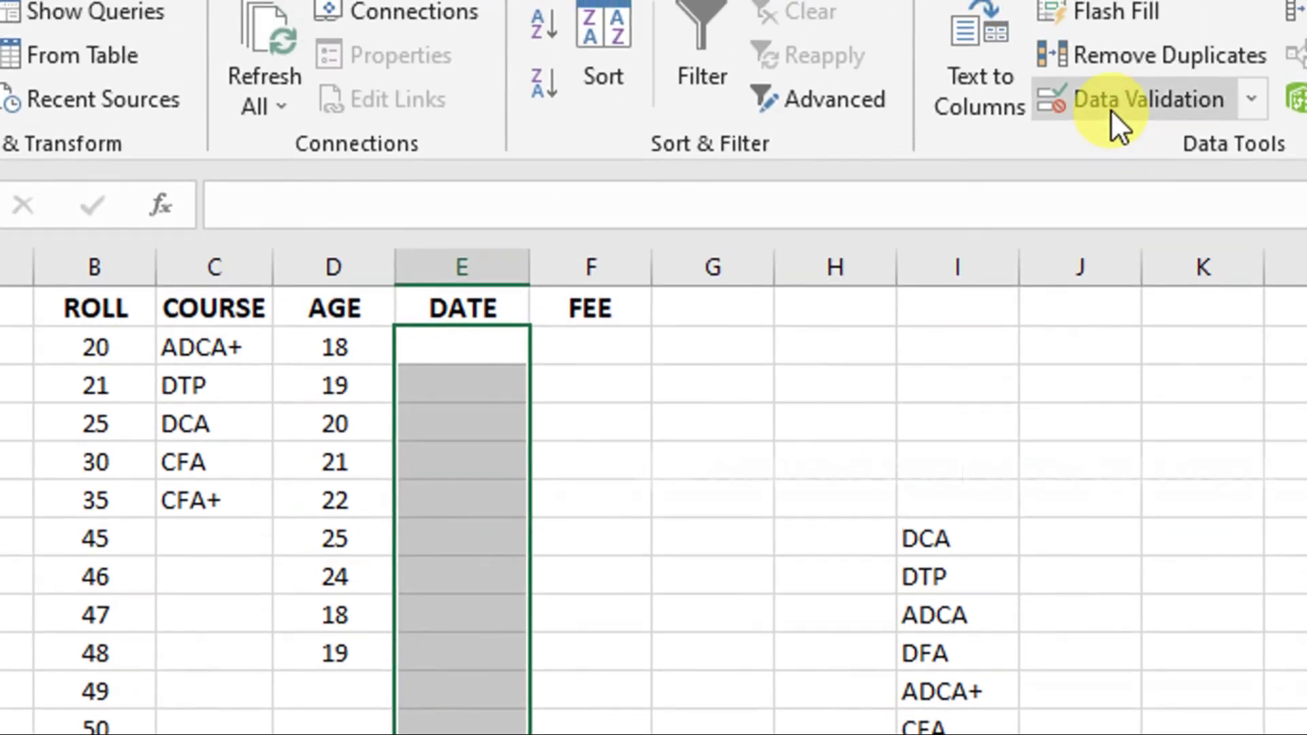
{"action": "left_click", "coordinate": [1110, 108]}
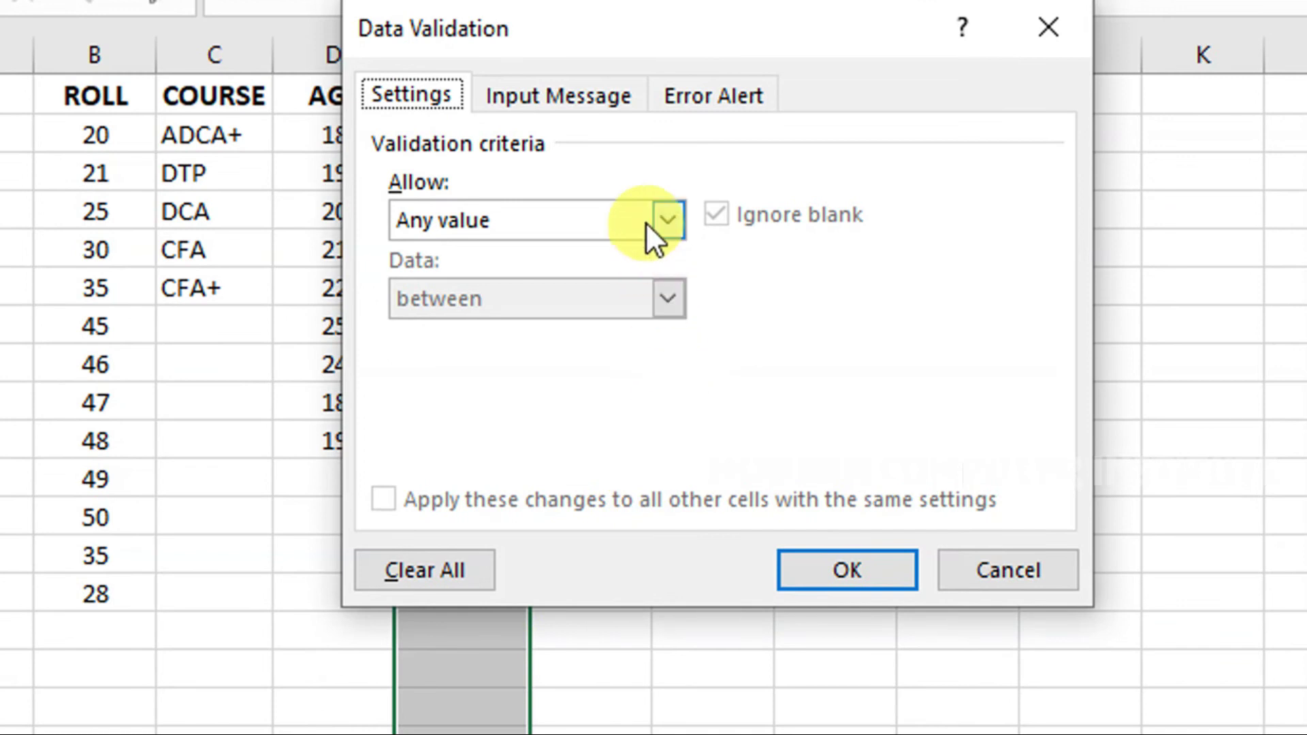
{"action": "left_click", "coordinate": [647, 222]}
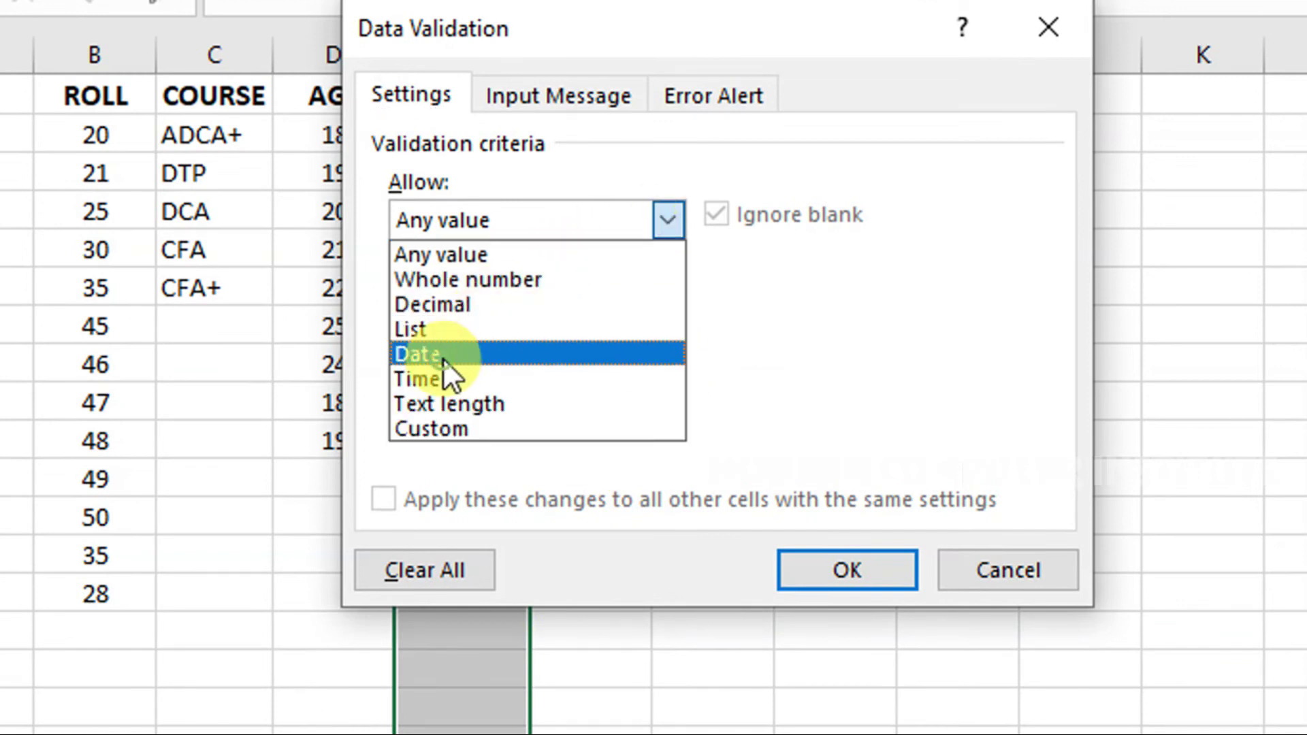
{"action": "left_click", "coordinate": [443, 357]}
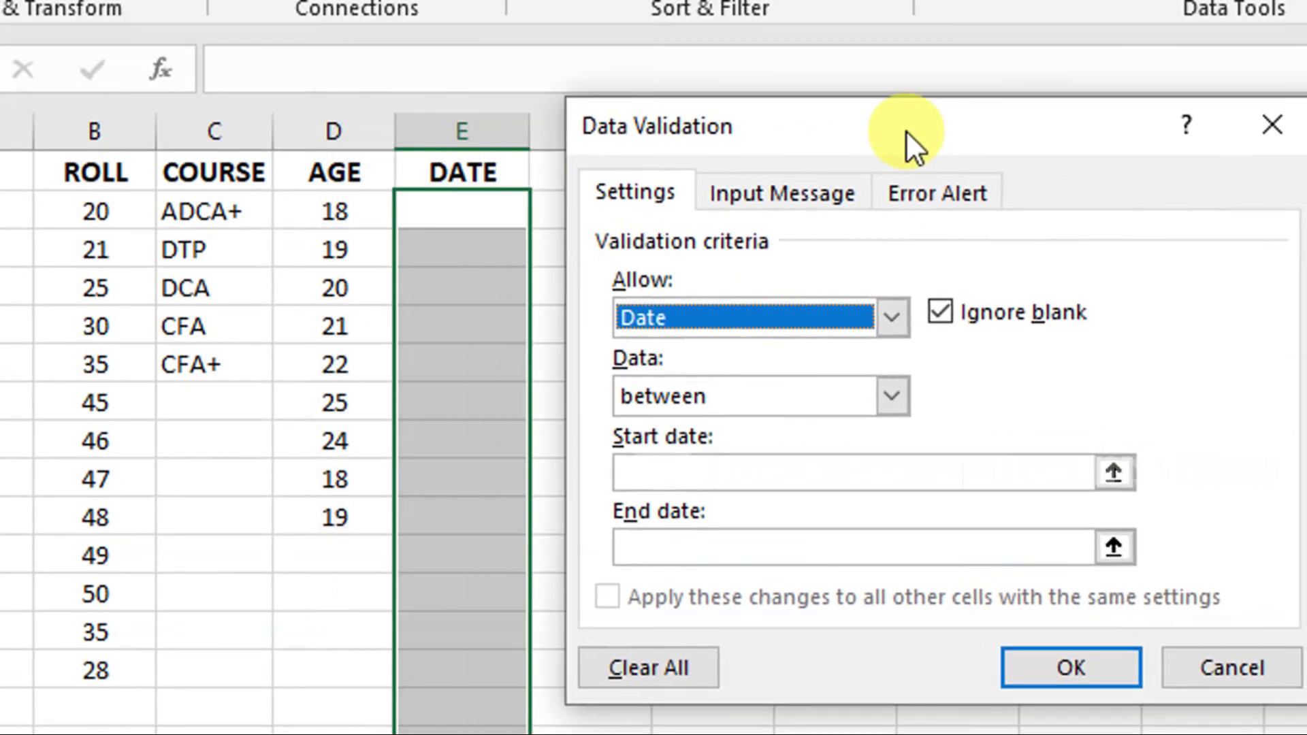
{"action": "left_click", "coordinate": [751, 481]}
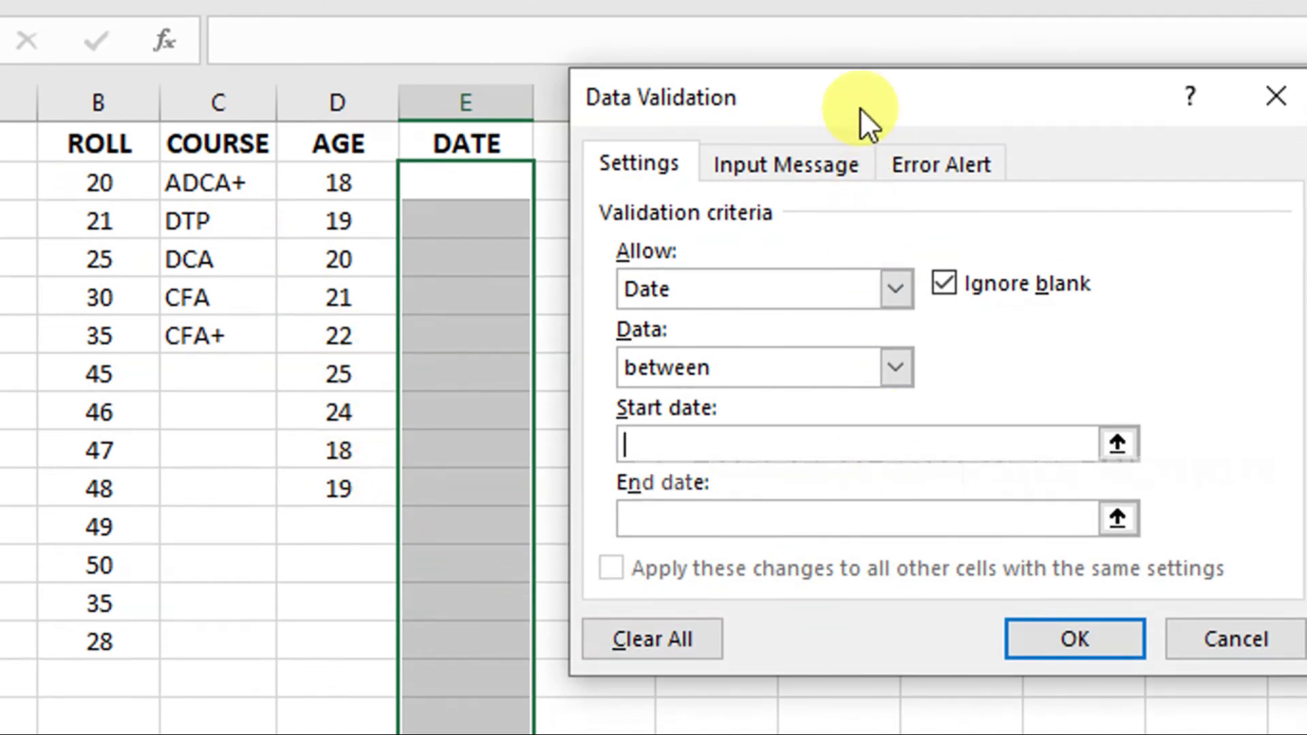
Step: Limit the allowed dates to between 01/06/2021 and 20/06/2021 and apply the rule
{"action": "left_click_drag", "start_coordinate": [859, 108], "coordinate": [841, 111]}
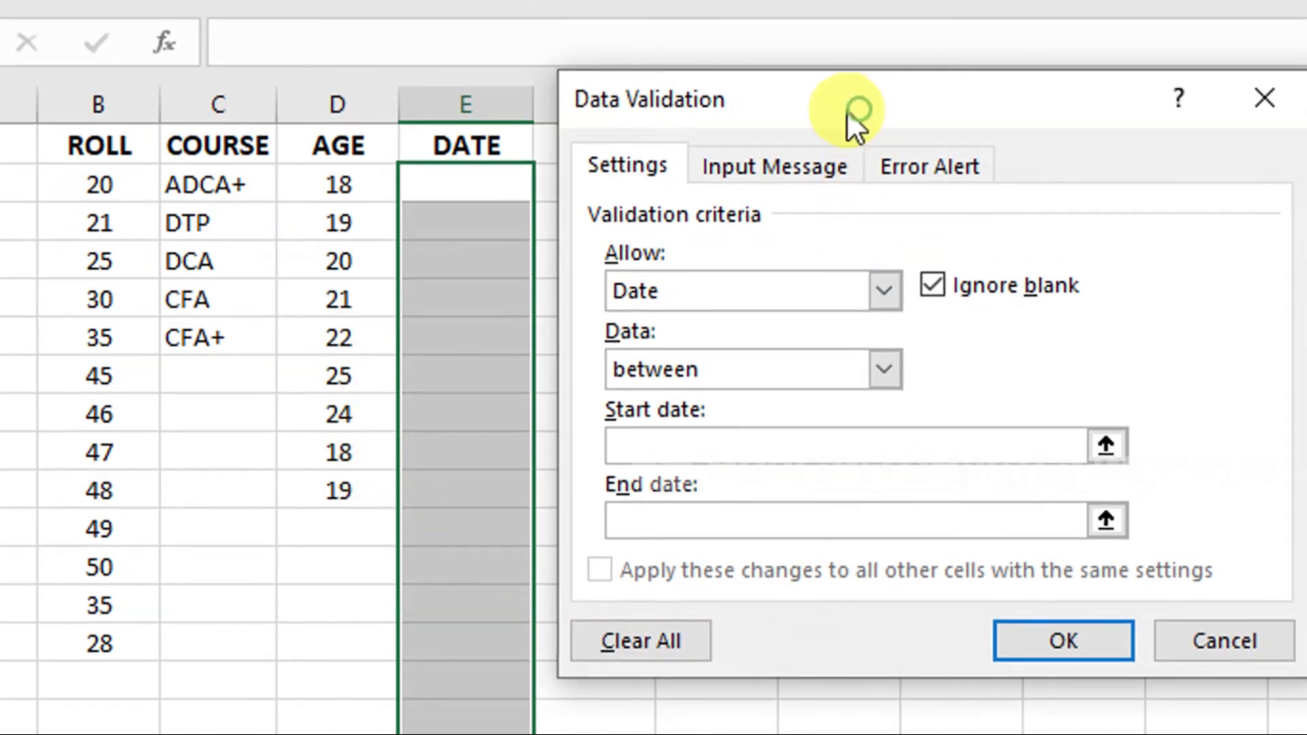
{"action": "left_click", "coordinate": [655, 454]}
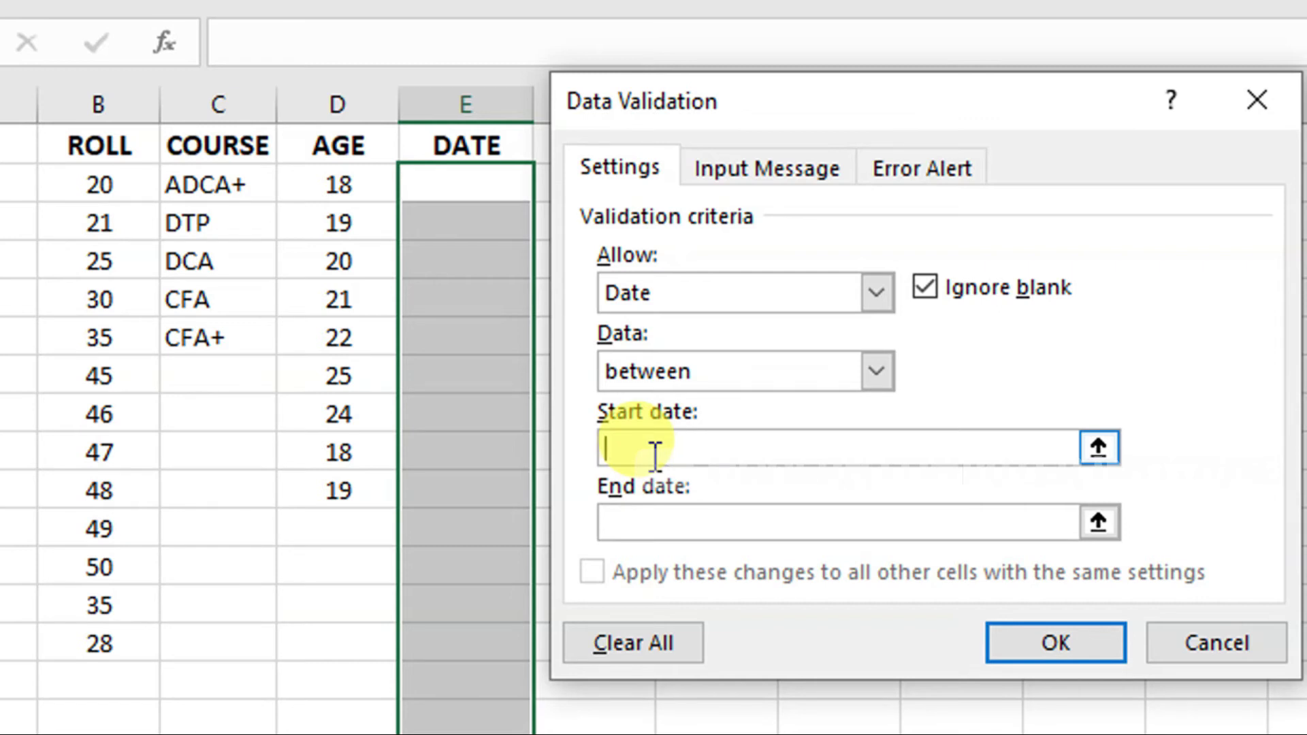
{"action": "type", "text": "01/08/2021"}
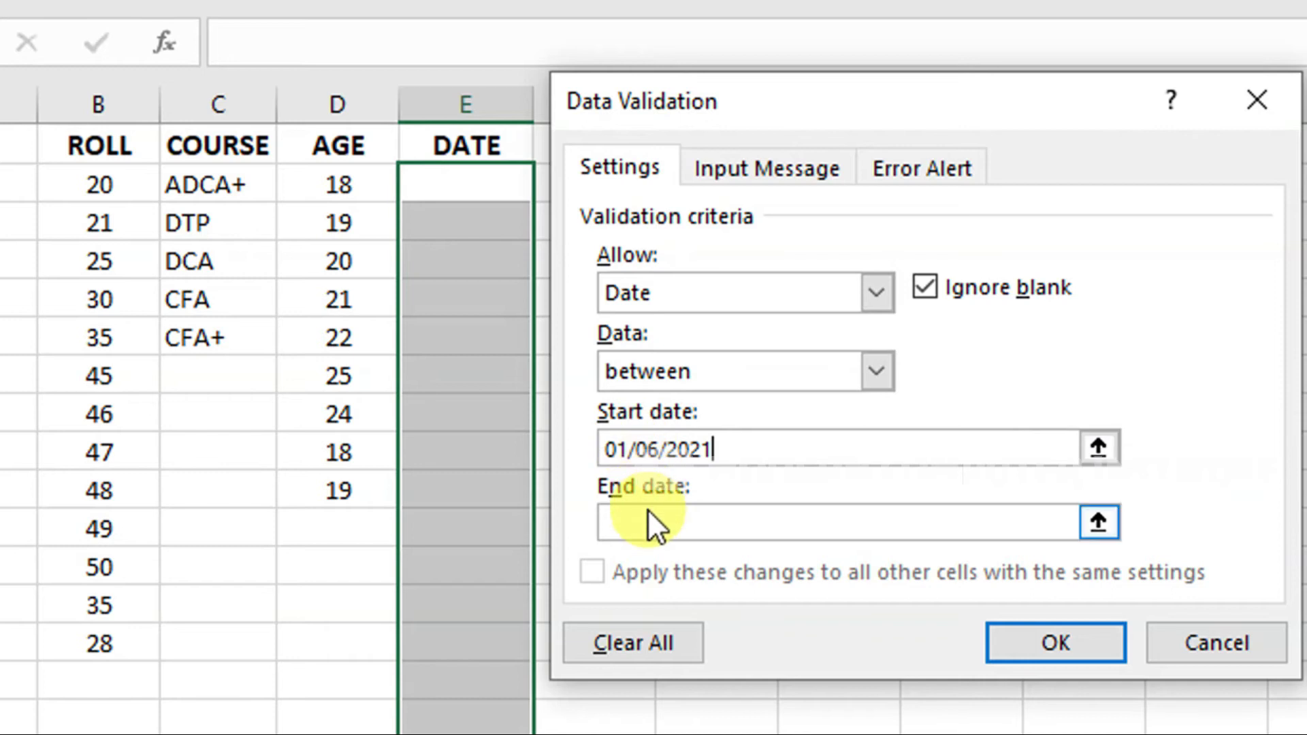
{"action": "left_click", "coordinate": [651, 520]}
{"action": "type", "text": "20/06/"}
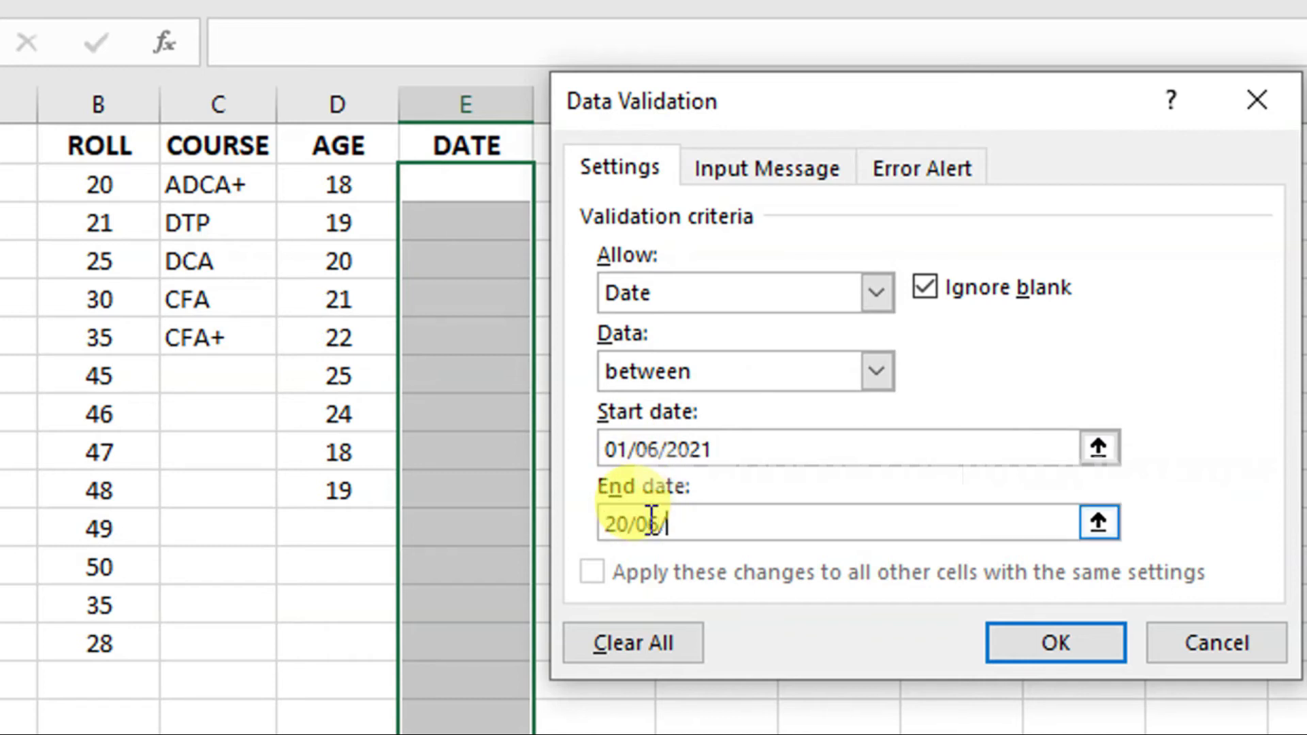
{"action": "type", "text": "2021"}
{"action": "left_click", "coordinate": [728, 450]}
{"action": "left_click", "coordinate": [706, 505]}
{"action": "left_click", "coordinate": [1015, 622]}
Step: Enter the dates 5/06/21, 10/6/21 and 20/6/21 in E2:E4
{"action": "left_click", "coordinate": [493, 170]}
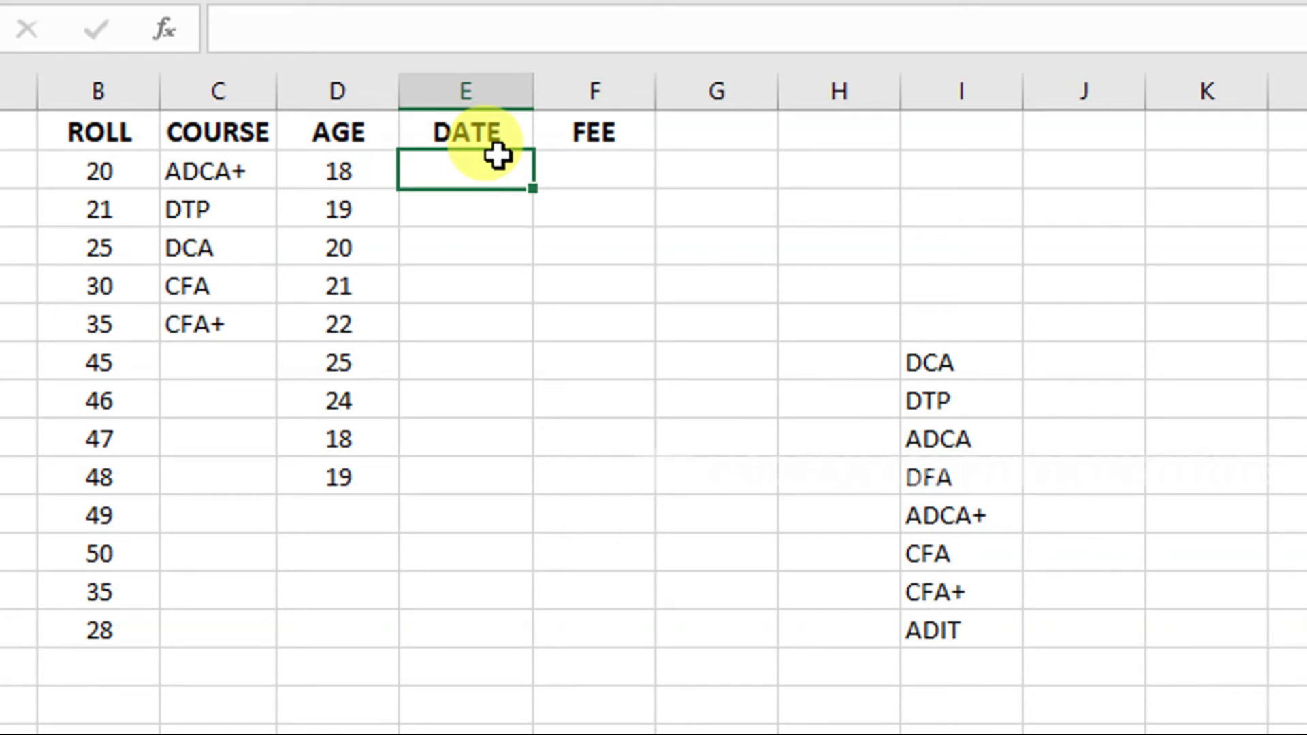
{"action": "type", "text": "5/06/21"}
{"action": "key", "text": "Return"}
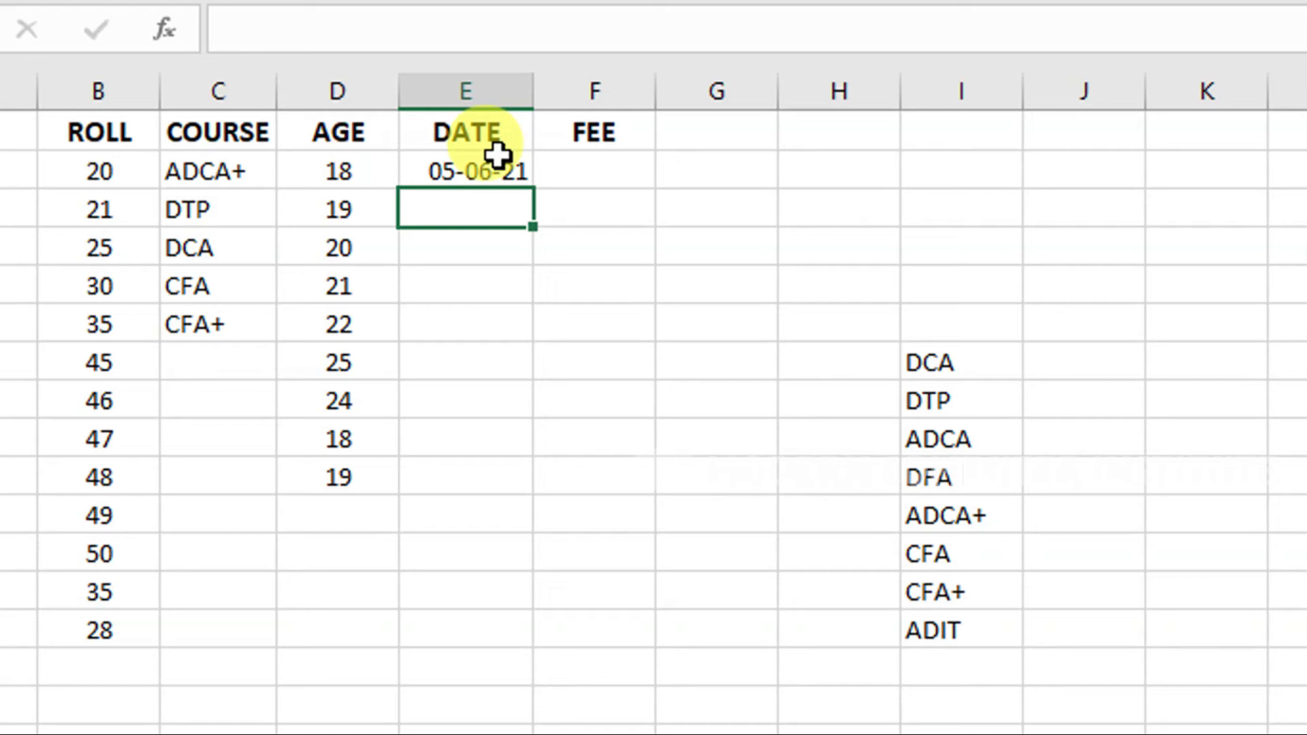
{"action": "type", "text": "1/6"}
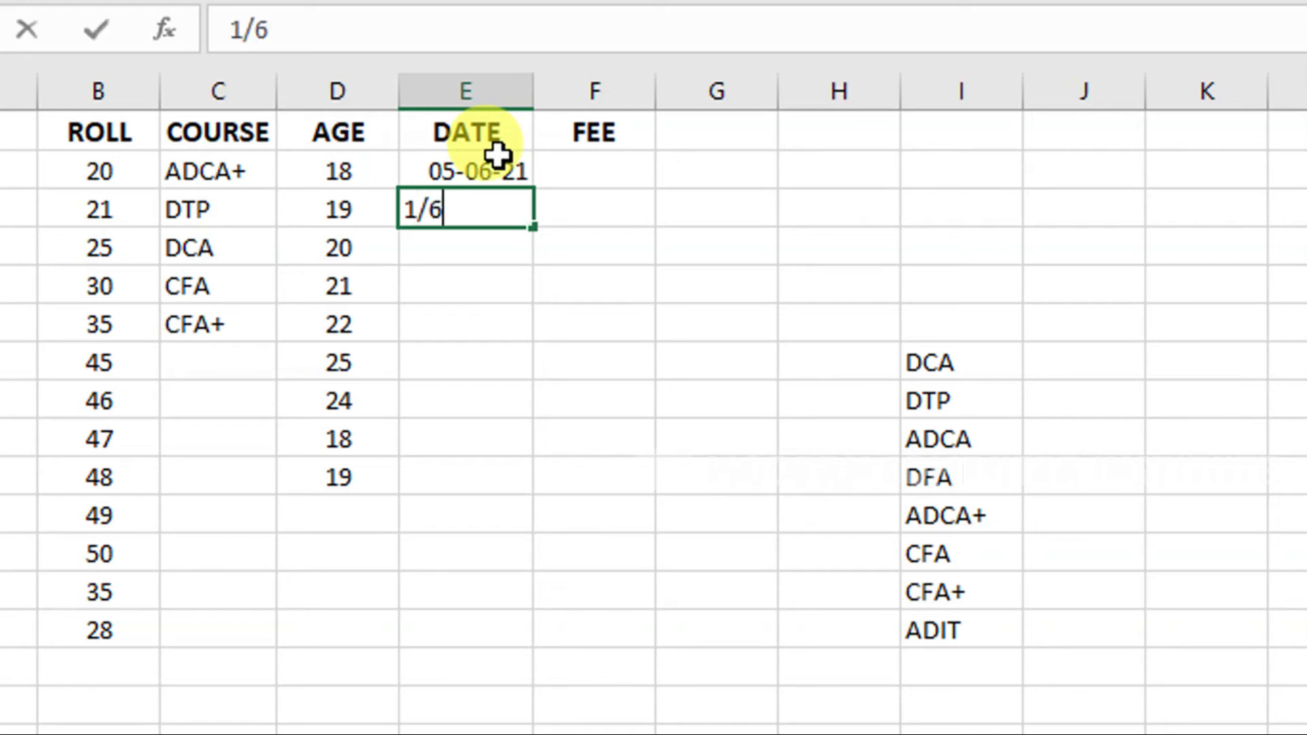
{"action": "key", "text": "BackSpace"}
{"action": "key", "text": "BackSpace"}
{"action": "type", "text": "0/6/21"}
{"action": "key", "text": "Return"}
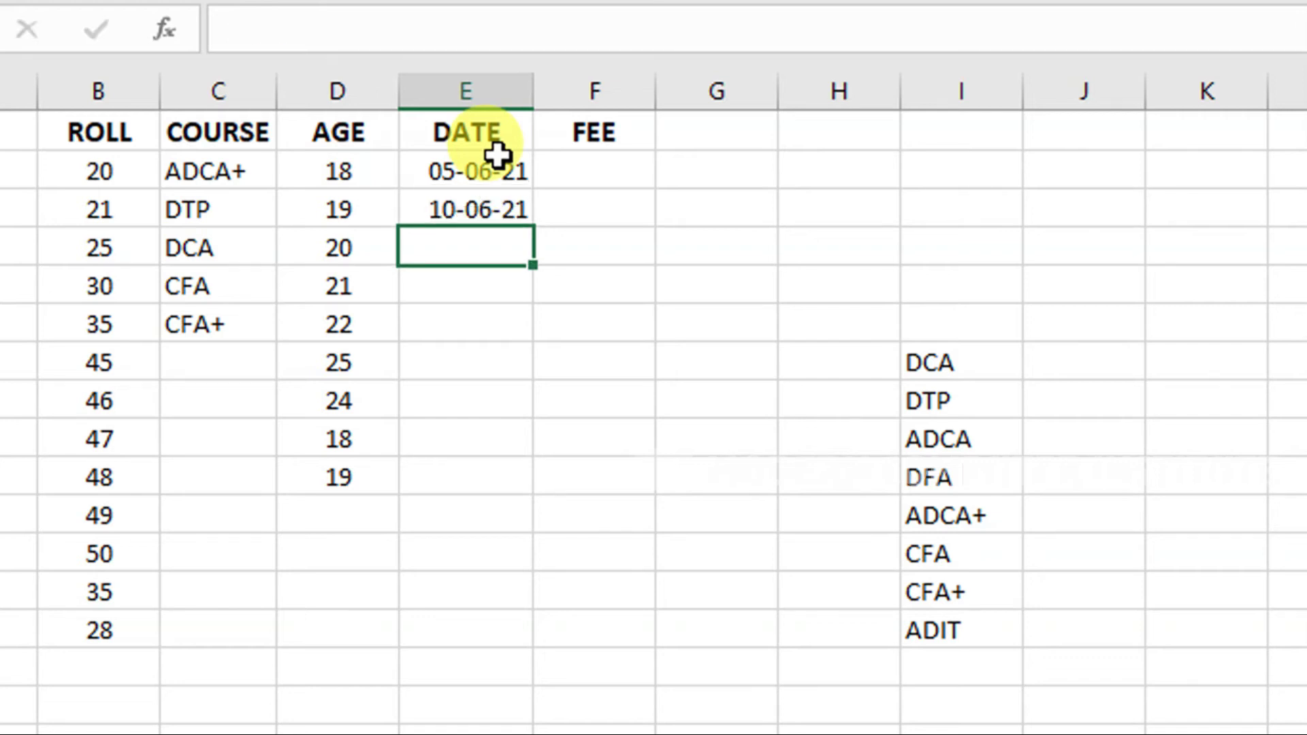
{"action": "type", "text": "20/"}
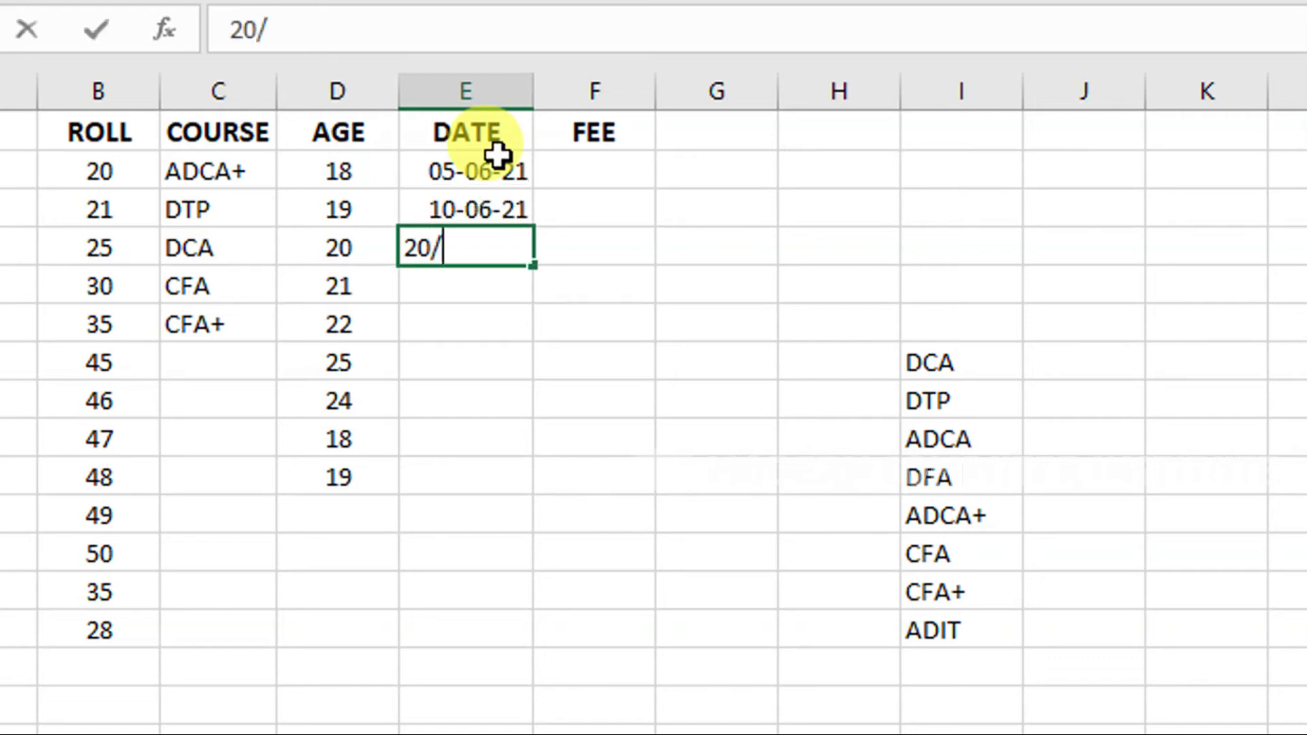
{"action": "type", "text": "6"}
{"action": "type", "text": "/21"}
{"action": "key", "text": "Return"}
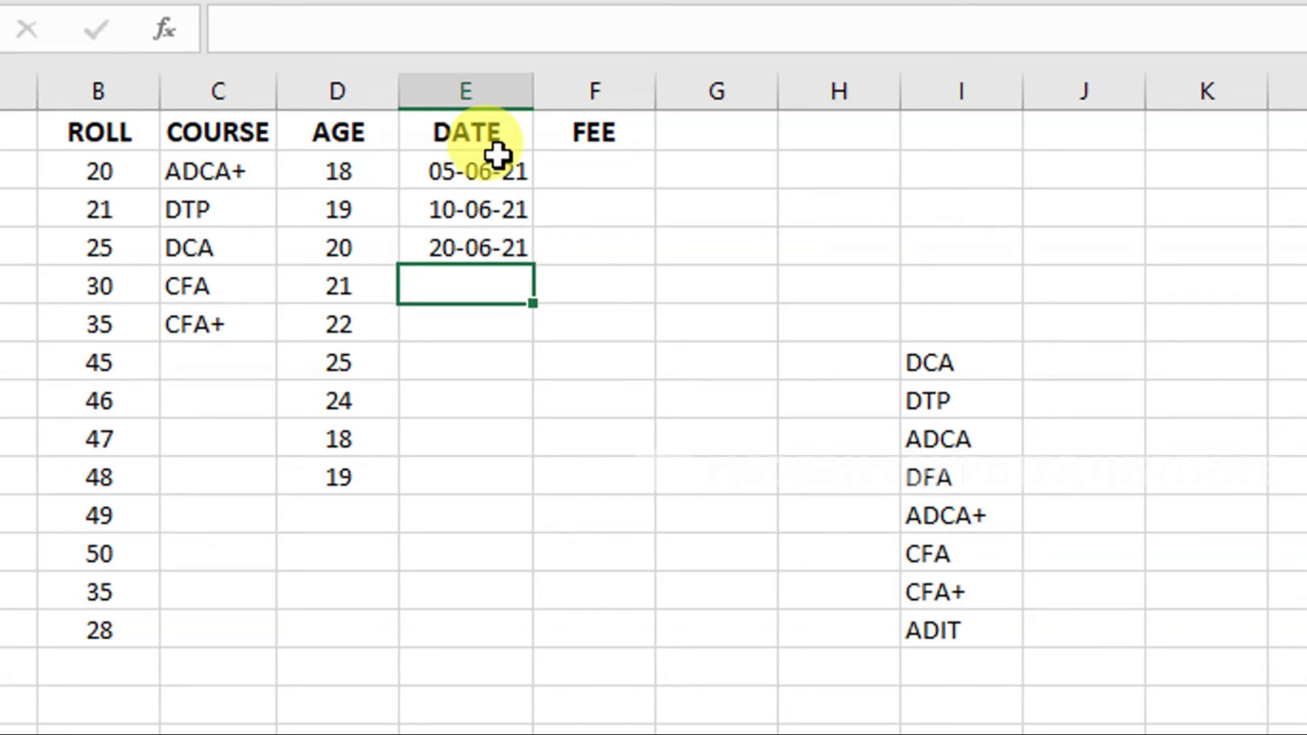
Step: Try 21/6/21 in E5, see it rejected, and clear the cell
{"action": "type", "text": "21/6/21"}
{"action": "key", "text": "Return"}
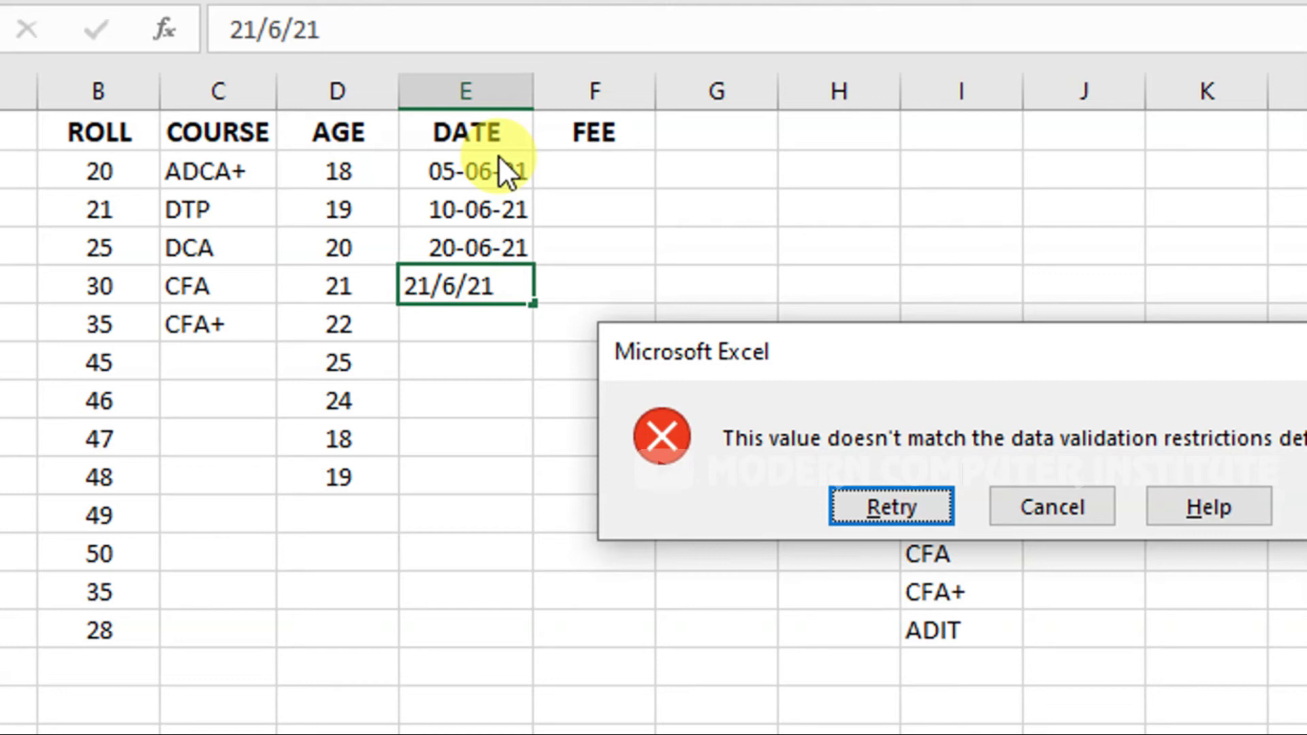
{"action": "key", "text": "Return"}
{"action": "key", "text": "BackSpace"}
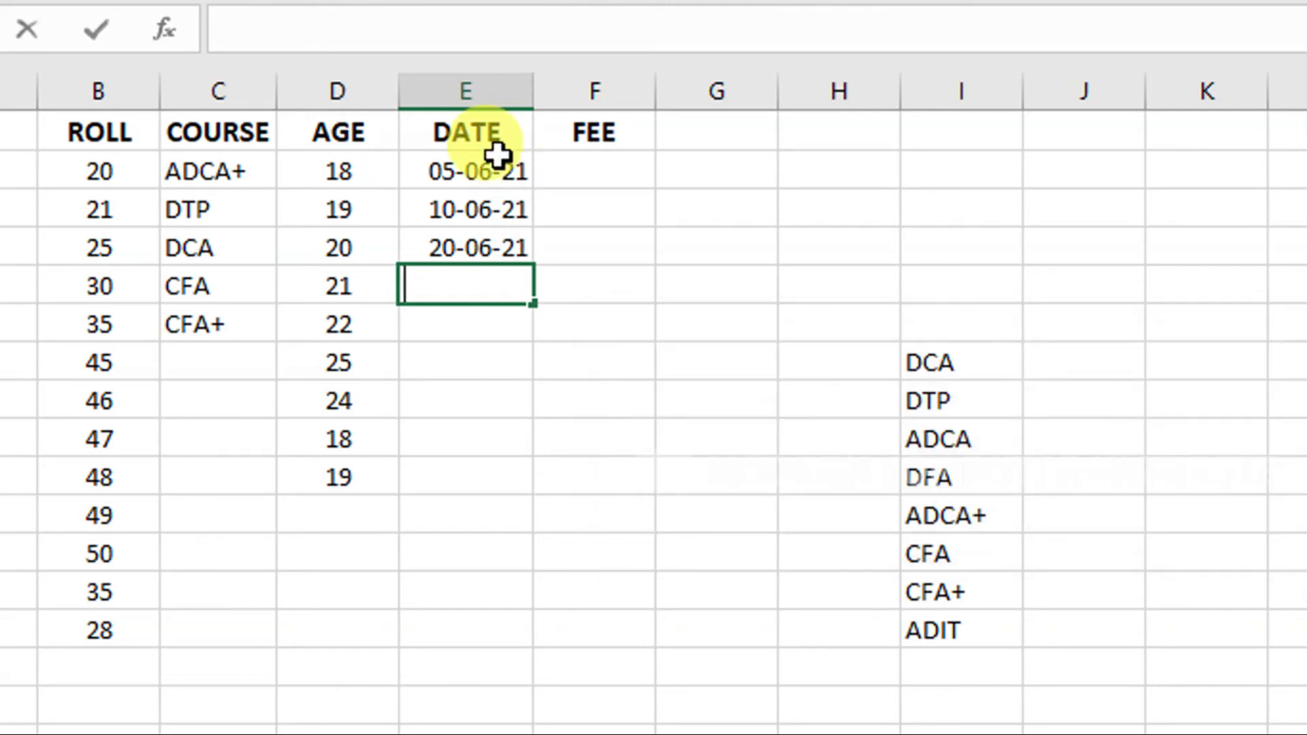
Step: Allow only decimal fees between 2000 and 25000 in F2:F16
{"action": "left_click", "coordinate": [576, 174]}
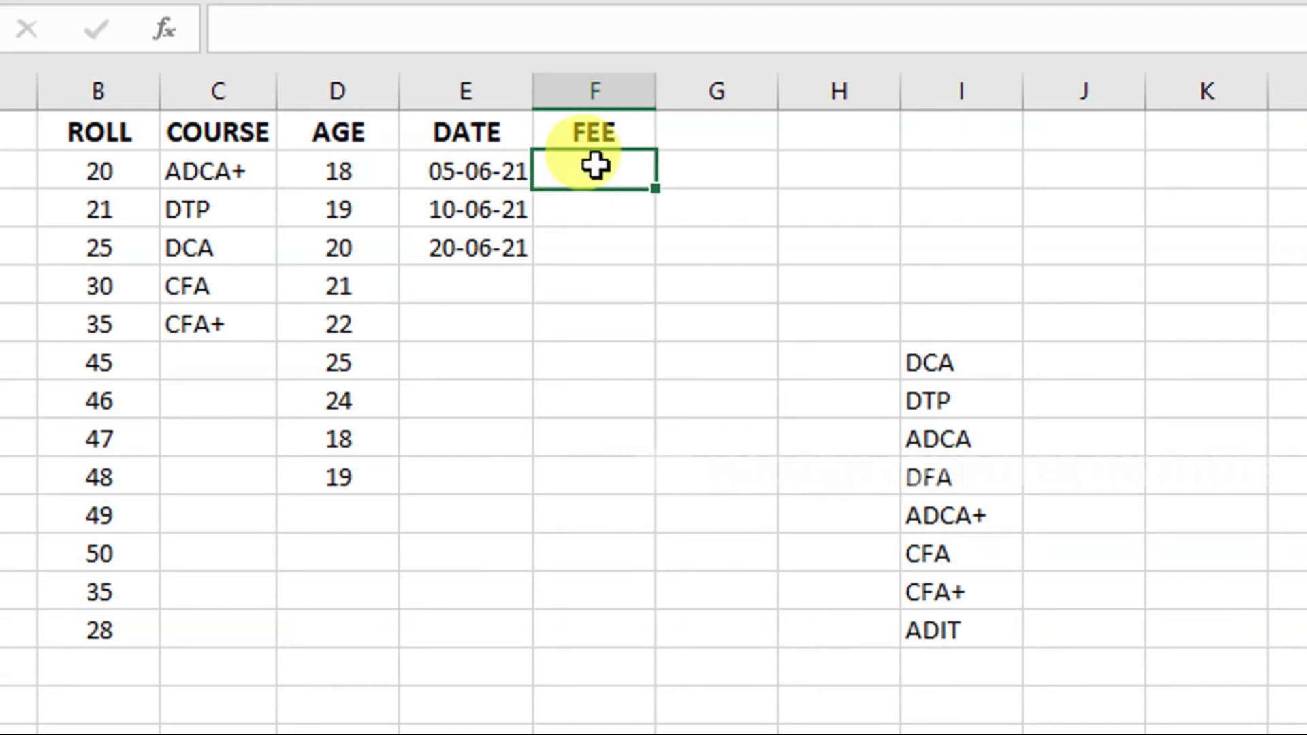
{"action": "left_click_drag", "start_coordinate": [596, 167], "coordinate": [578, 641]}
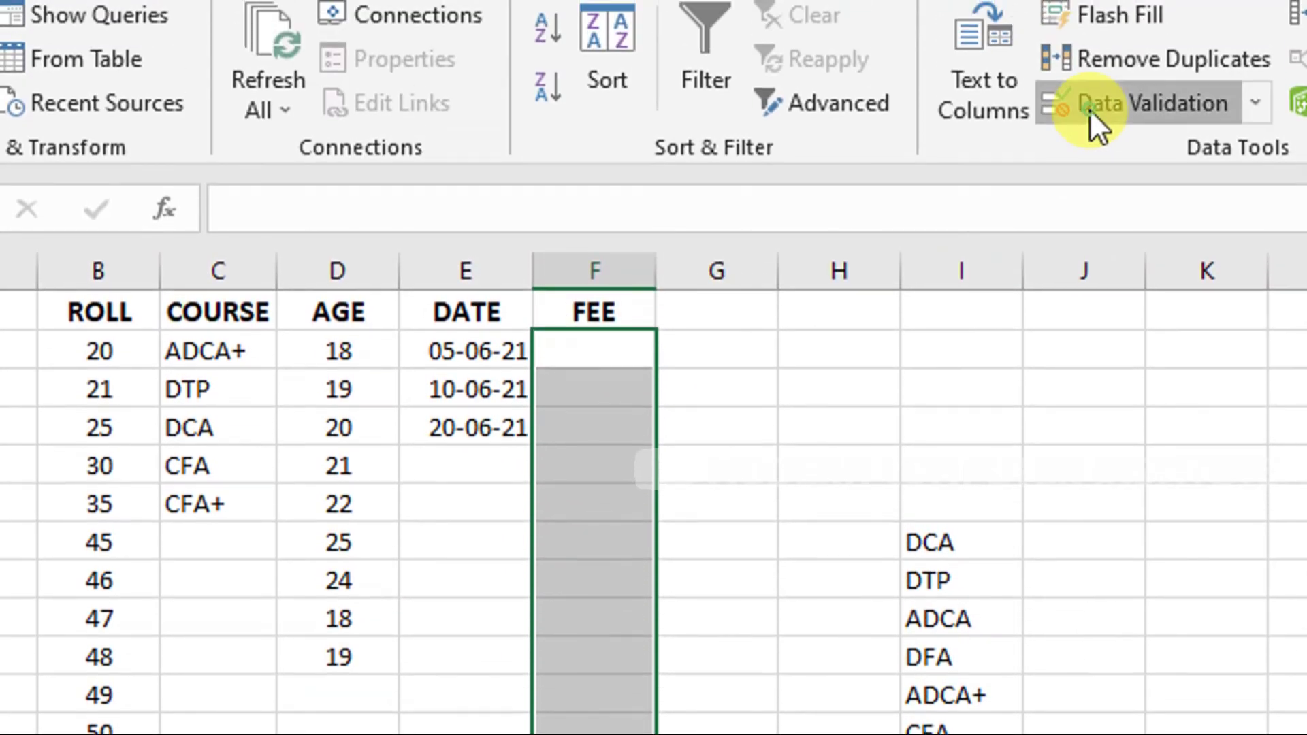
{"action": "left_click", "coordinate": [1089, 109]}
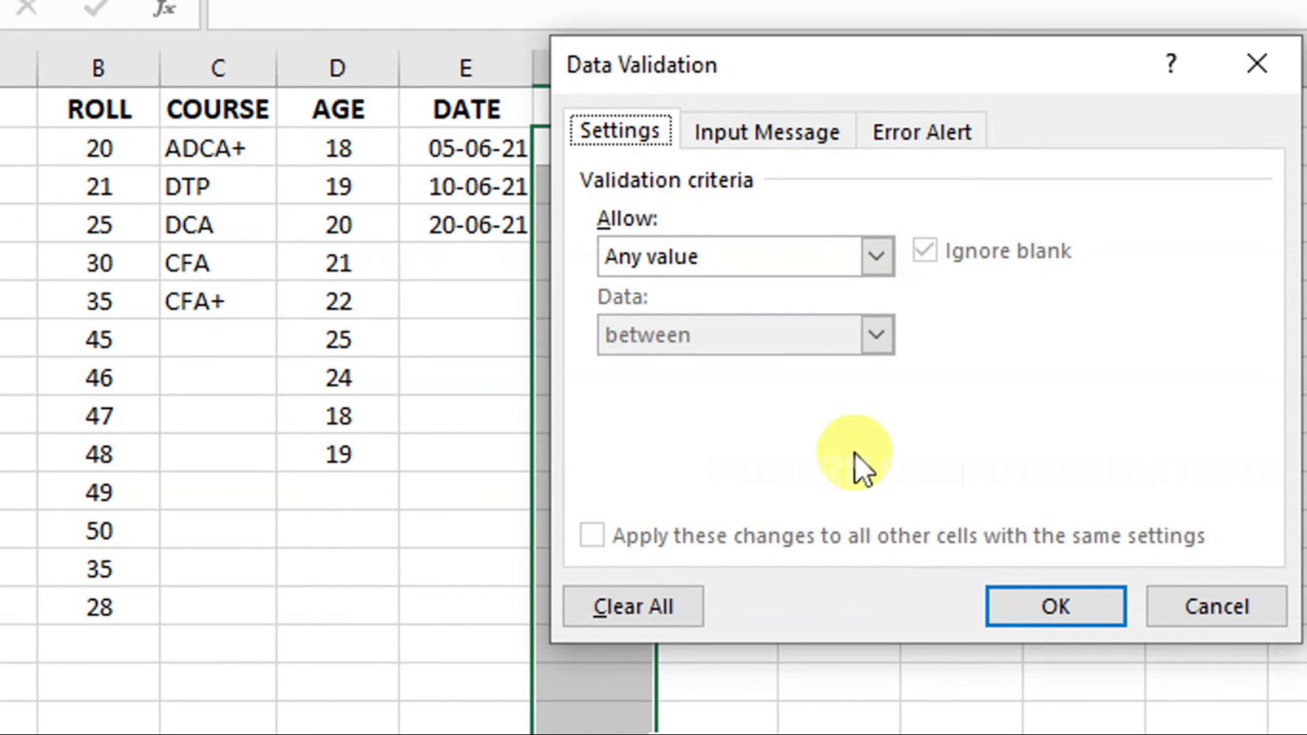
{"action": "left_click", "coordinate": [767, 255]}
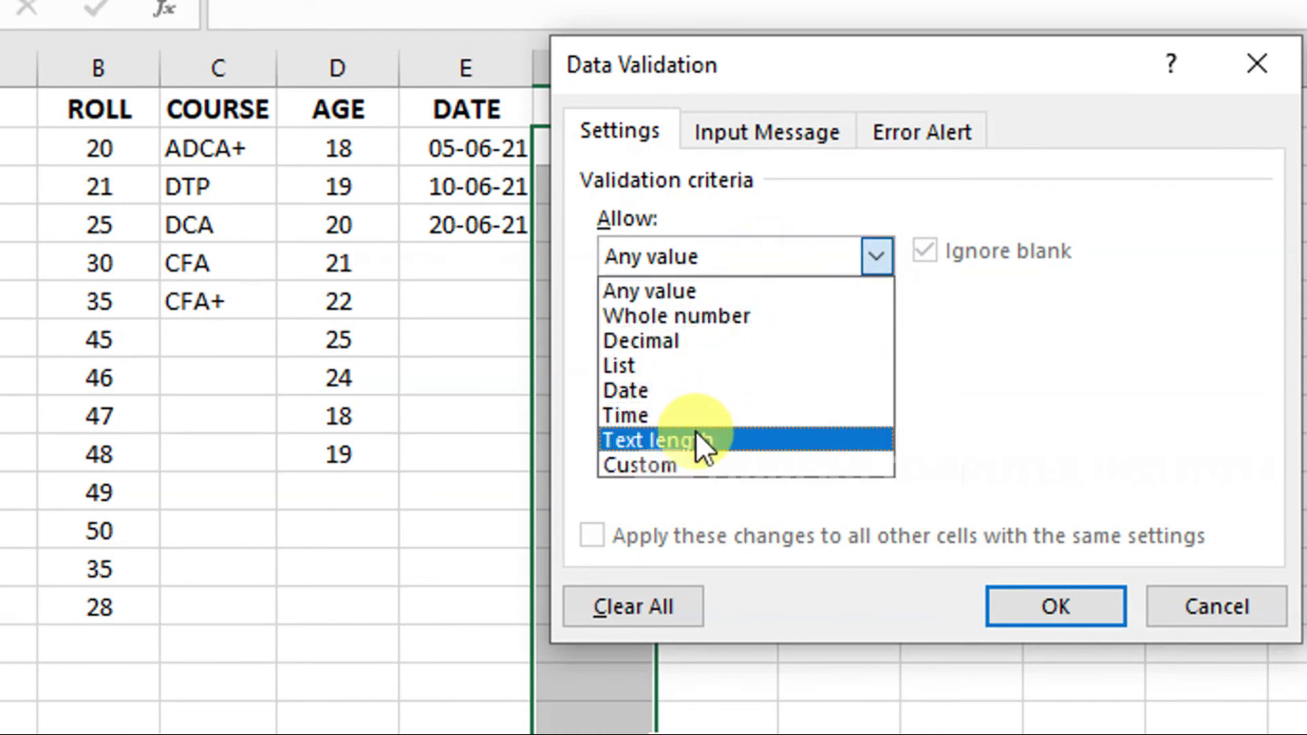
{"action": "left_click", "coordinate": [671, 340]}
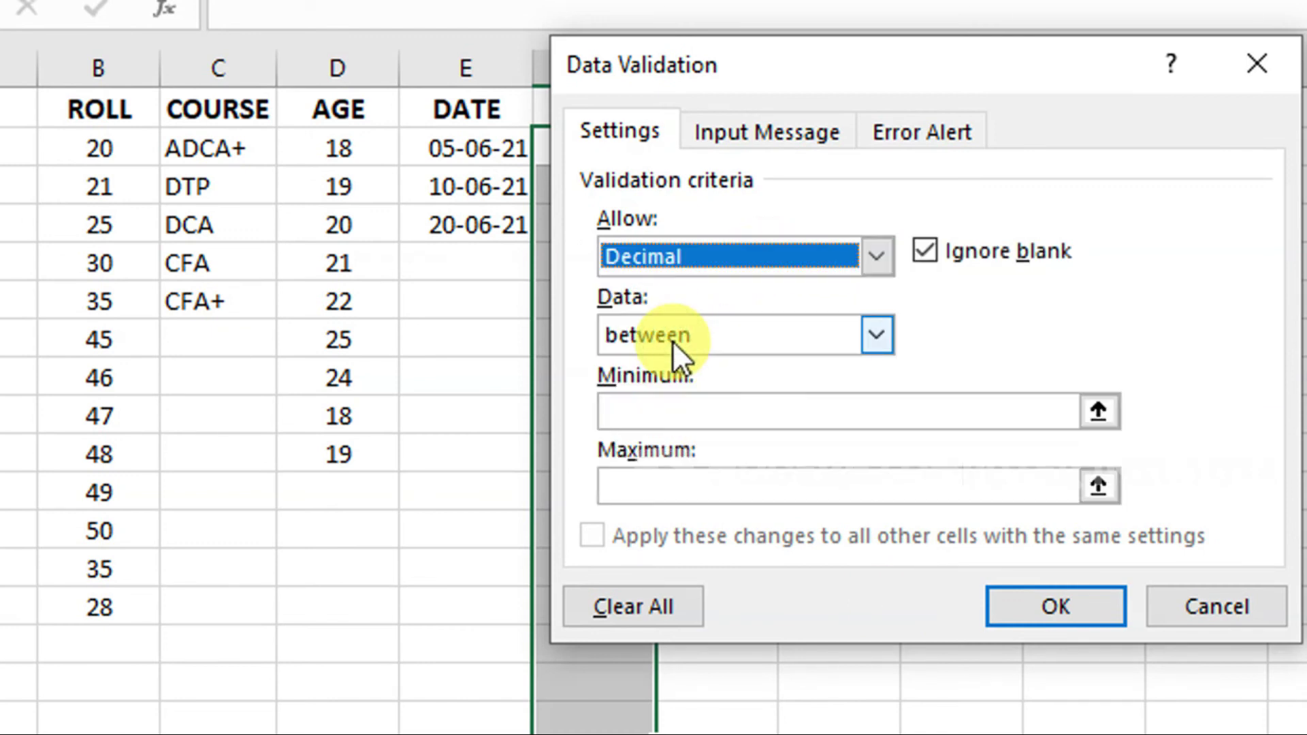
{"action": "left_click", "coordinate": [753, 408]}
{"action": "type", "text": "2000"}
{"action": "left_click", "coordinate": [703, 479]}
{"action": "type", "text": "25000"}
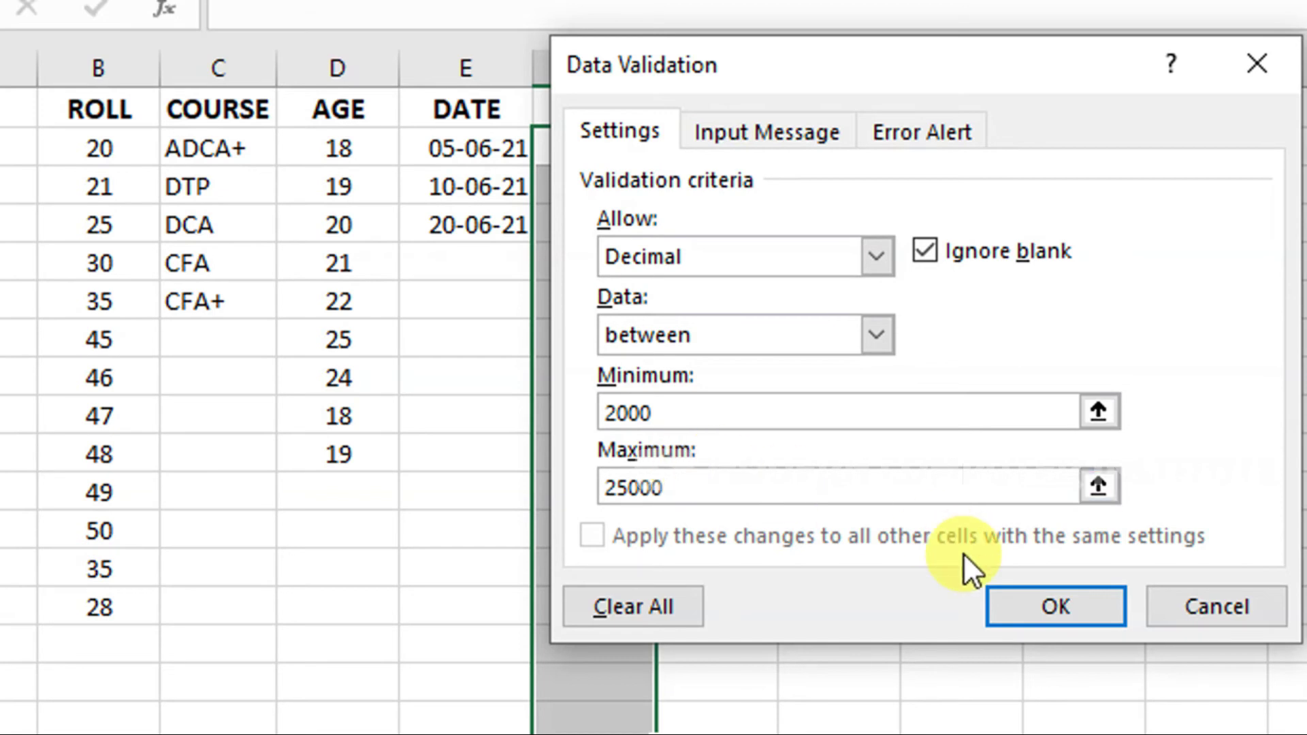
{"action": "left_click", "coordinate": [1004, 604]}
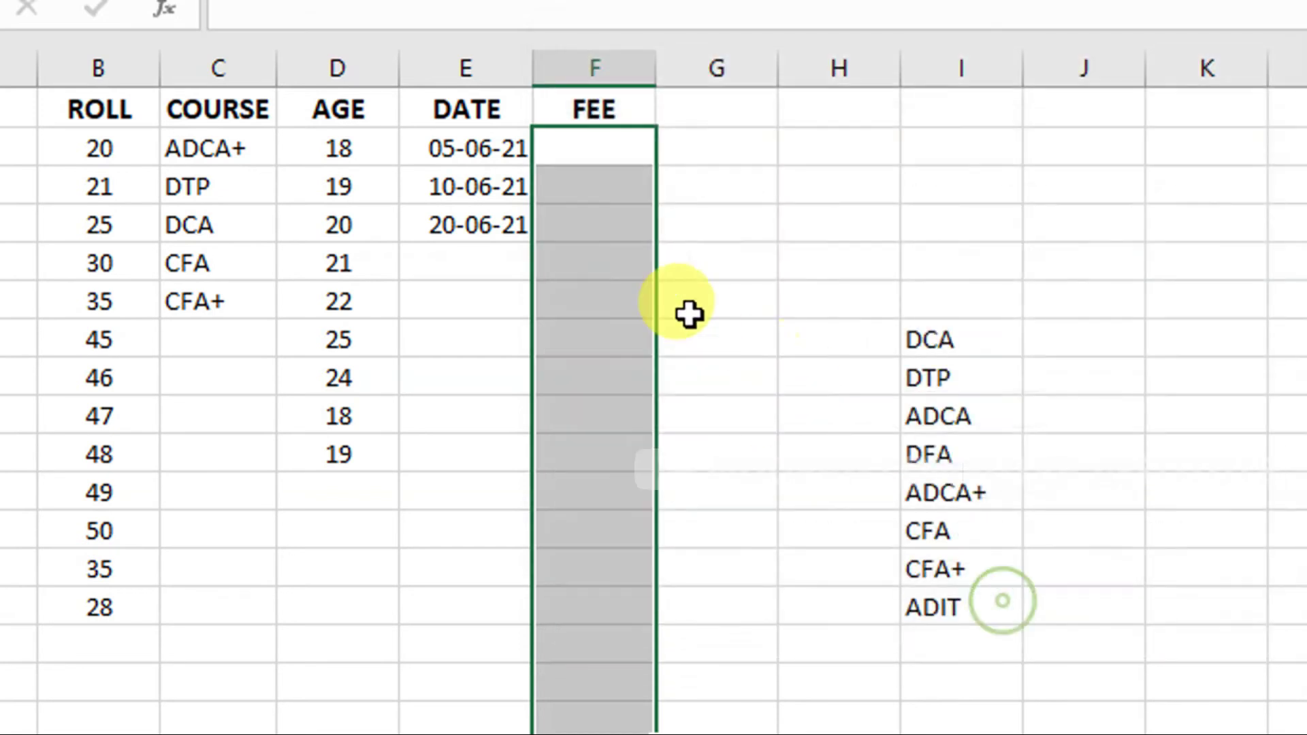
Step: Enter fees 20000, 2500, 2000, 3500 and 14000 in F2:F6
{"action": "left_click", "coordinate": [627, 162]}
{"action": "type", "text": "20000"}
{"action": "key", "text": "Return"}
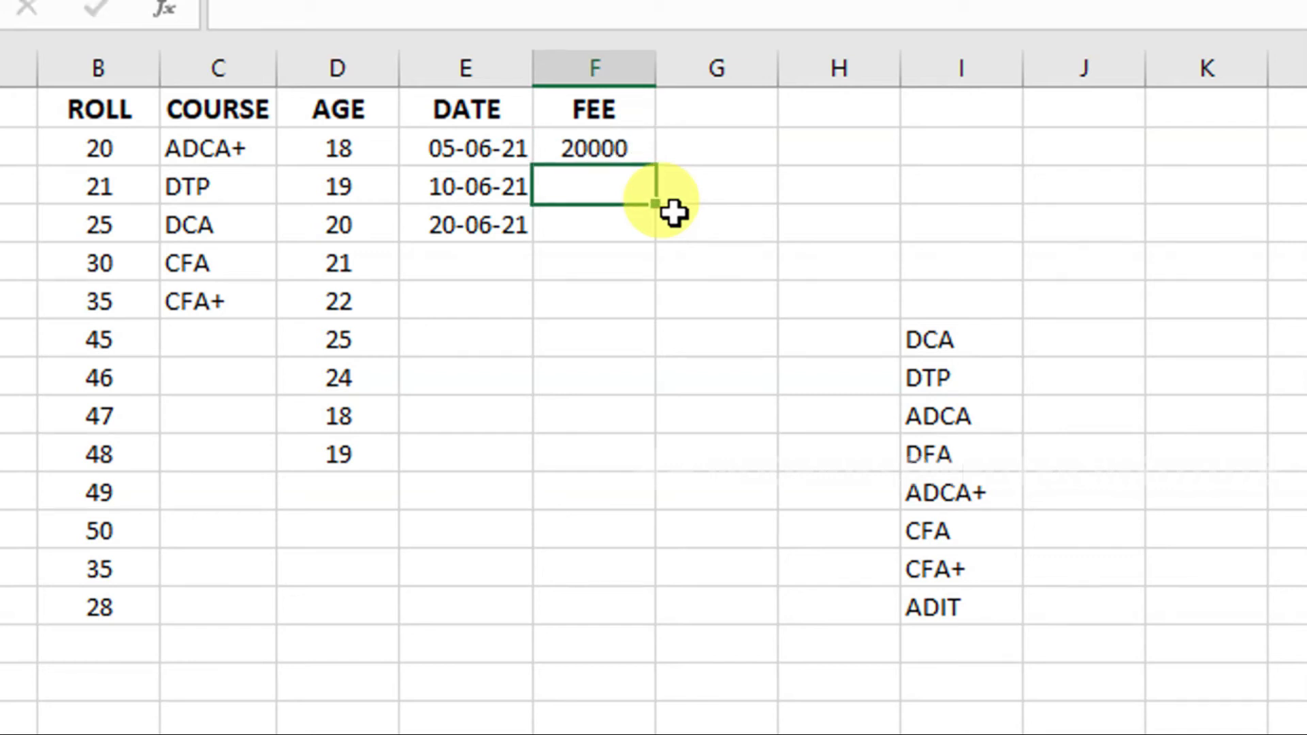
{"action": "type", "text": "2500"}
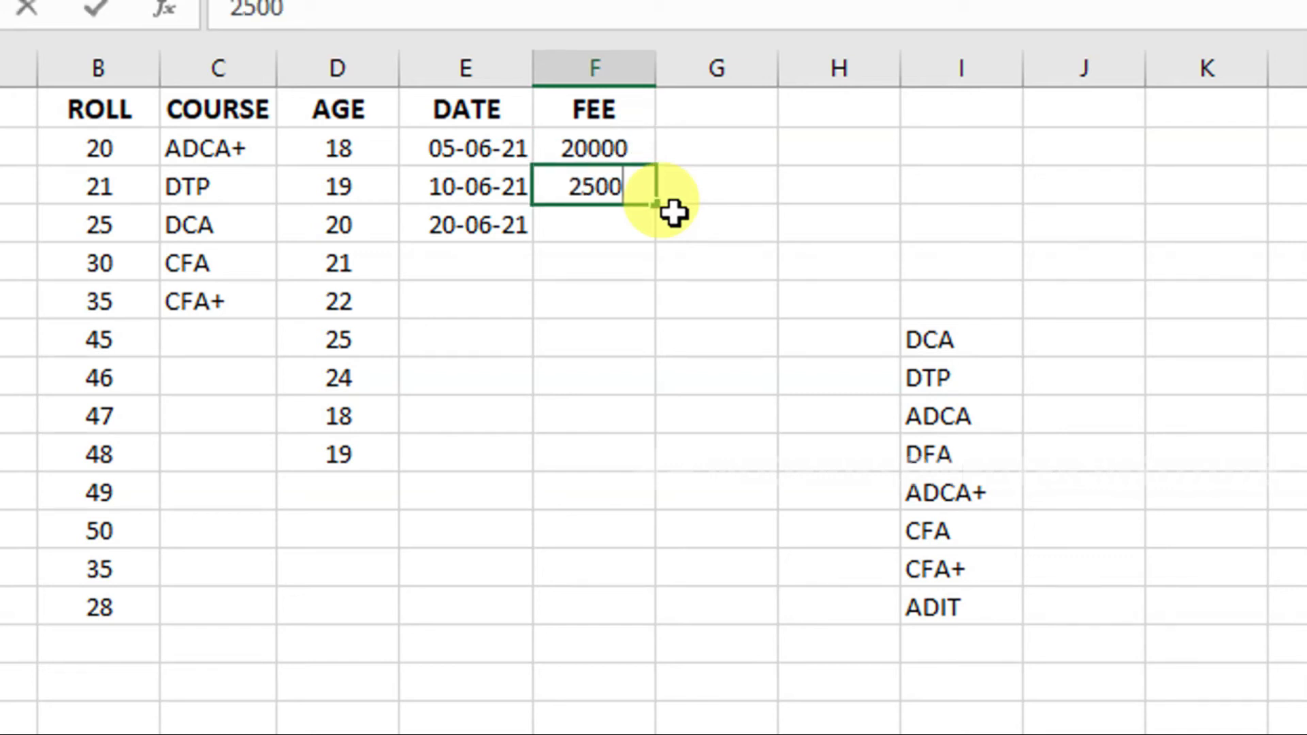
{"action": "key", "text": "Return"}
{"action": "type", "text": "2000"}
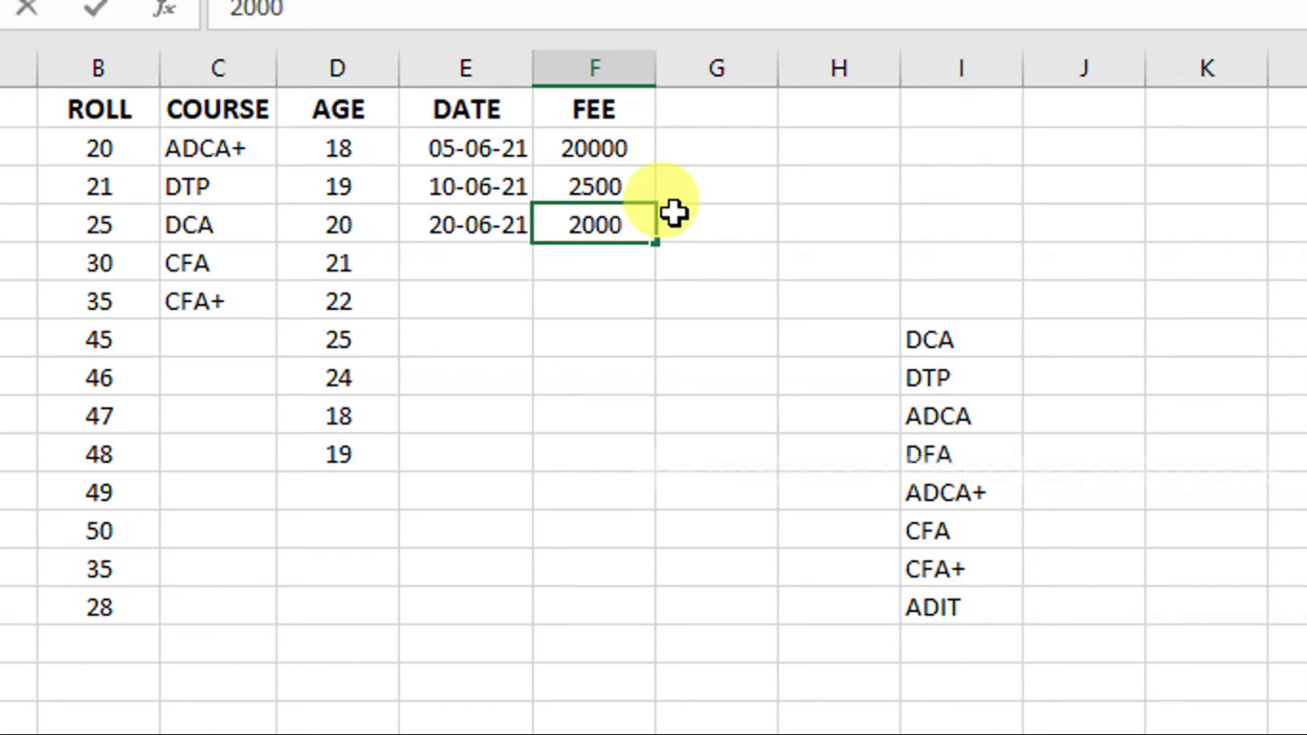
{"action": "key", "text": "Return"}
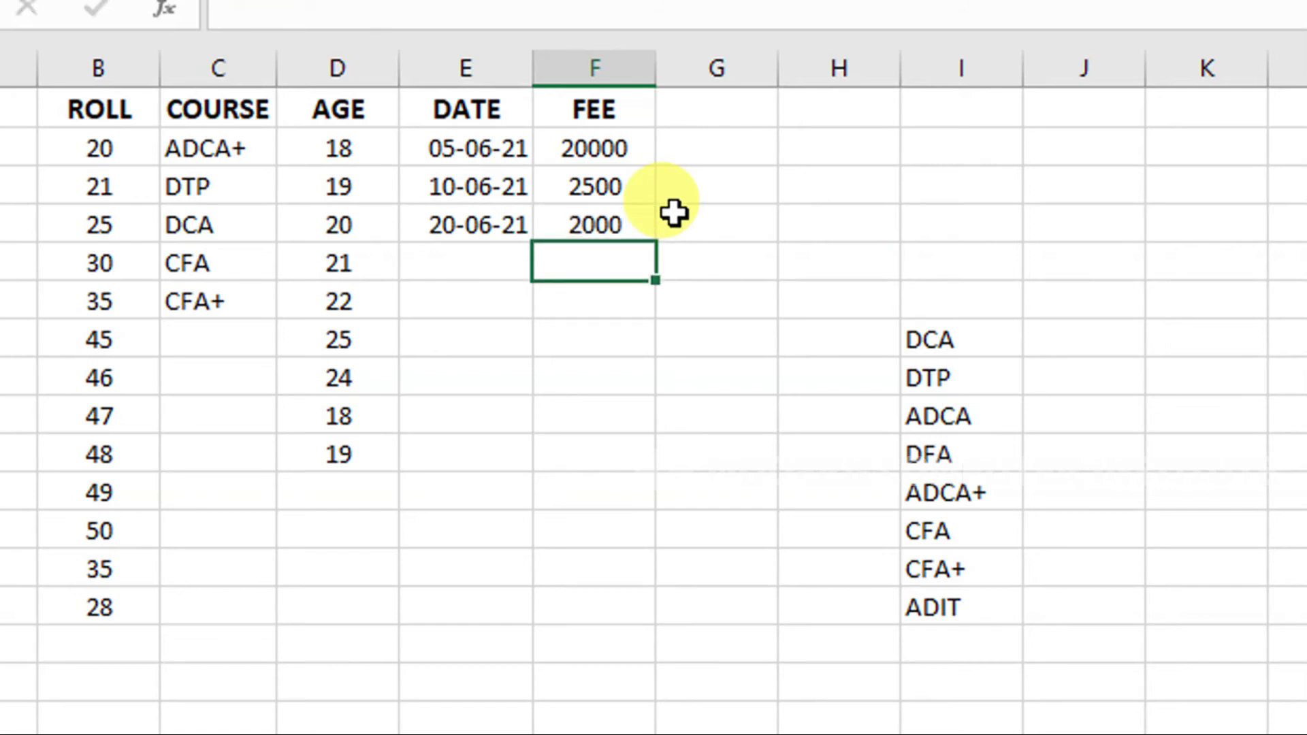
{"action": "type", "text": "3500"}
{"action": "key", "text": "Return"}
{"action": "type", "text": "14000"}
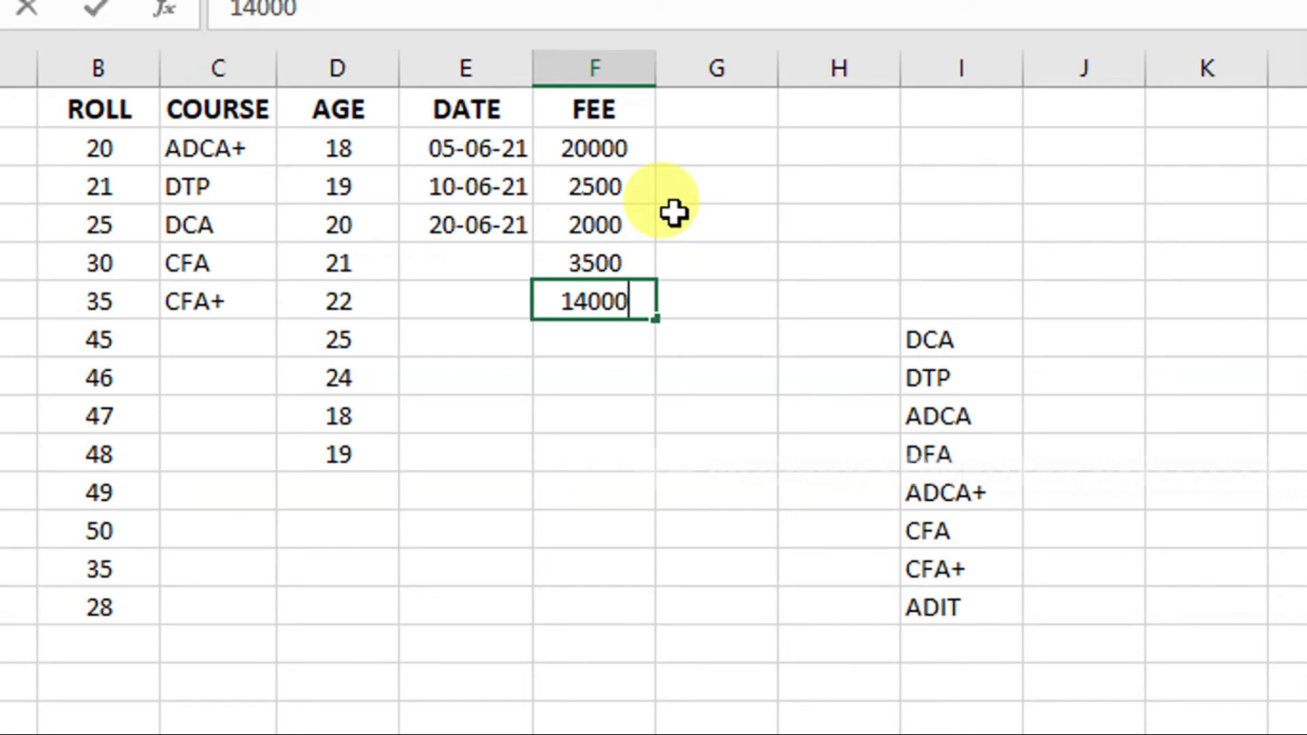
{"action": "key", "text": "Return"}
Step: Try fees 1500 and 26000 in F7, see both refused, and leave F7 empty
{"action": "type", "text": "1500"}
{"action": "key", "text": "Return"}
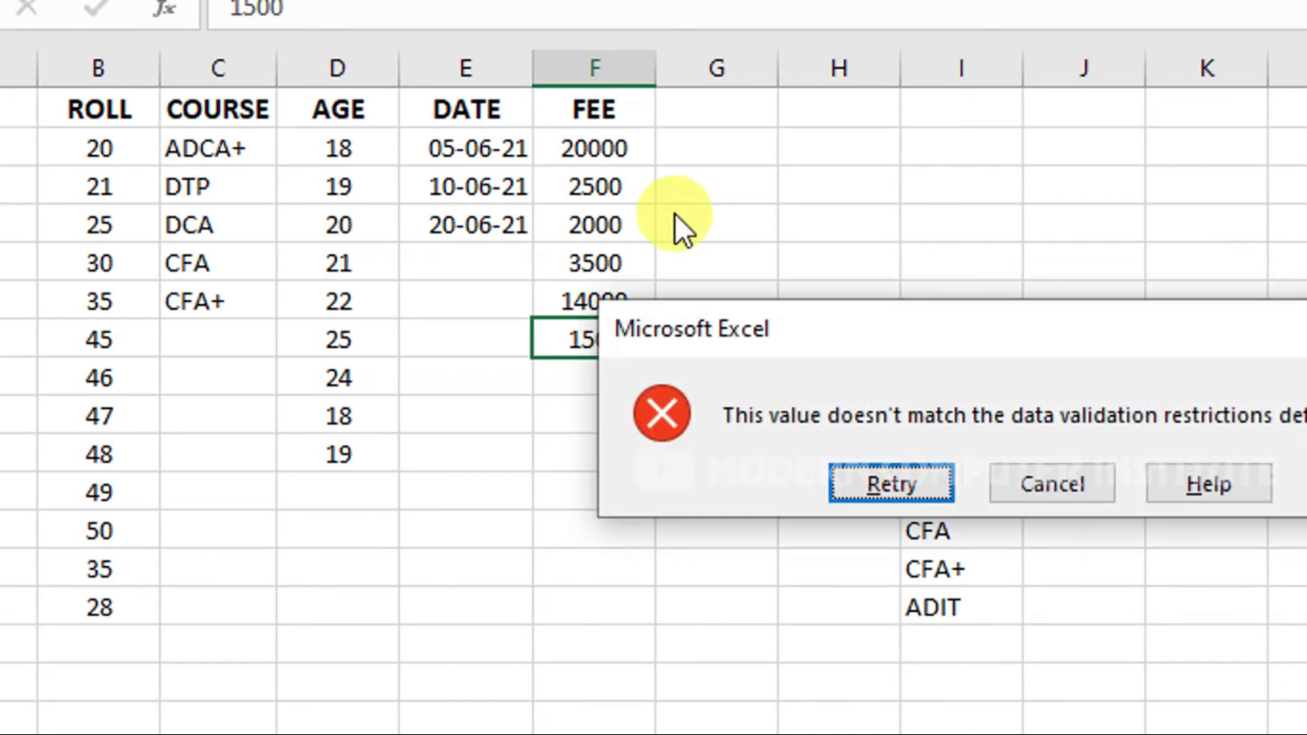
{"action": "key", "text": "Return"}
{"action": "type", "text": "26000"}
{"action": "key", "text": "Return"}
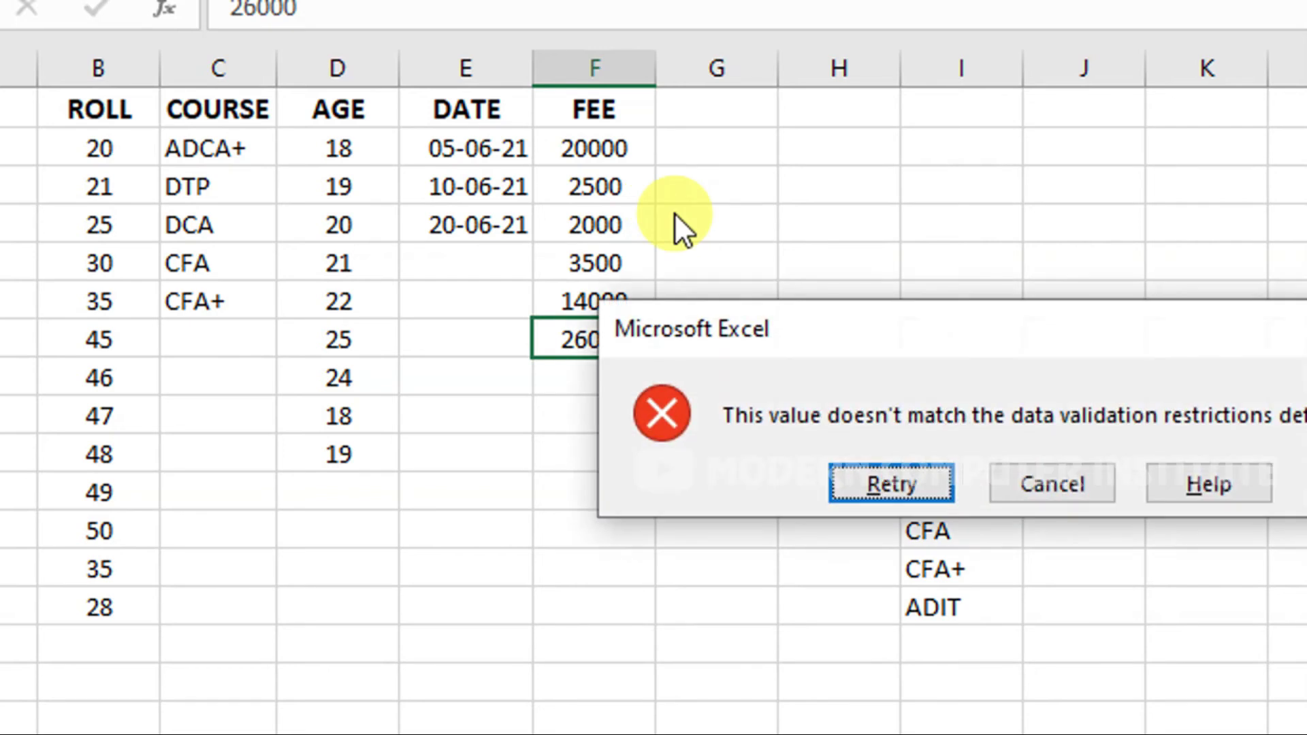
{"action": "key", "text": "Return"}
{"action": "key", "text": "BackSpace"}
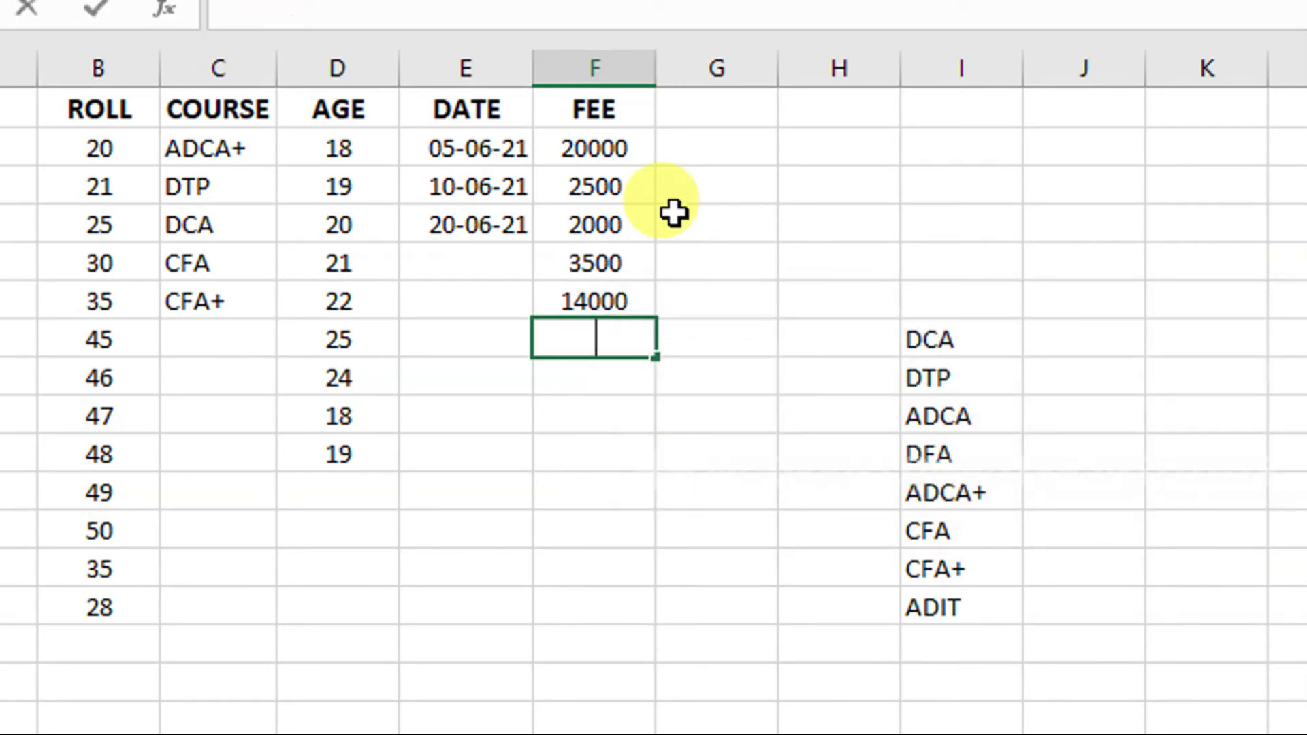
{"action": "key", "text": "Return"}
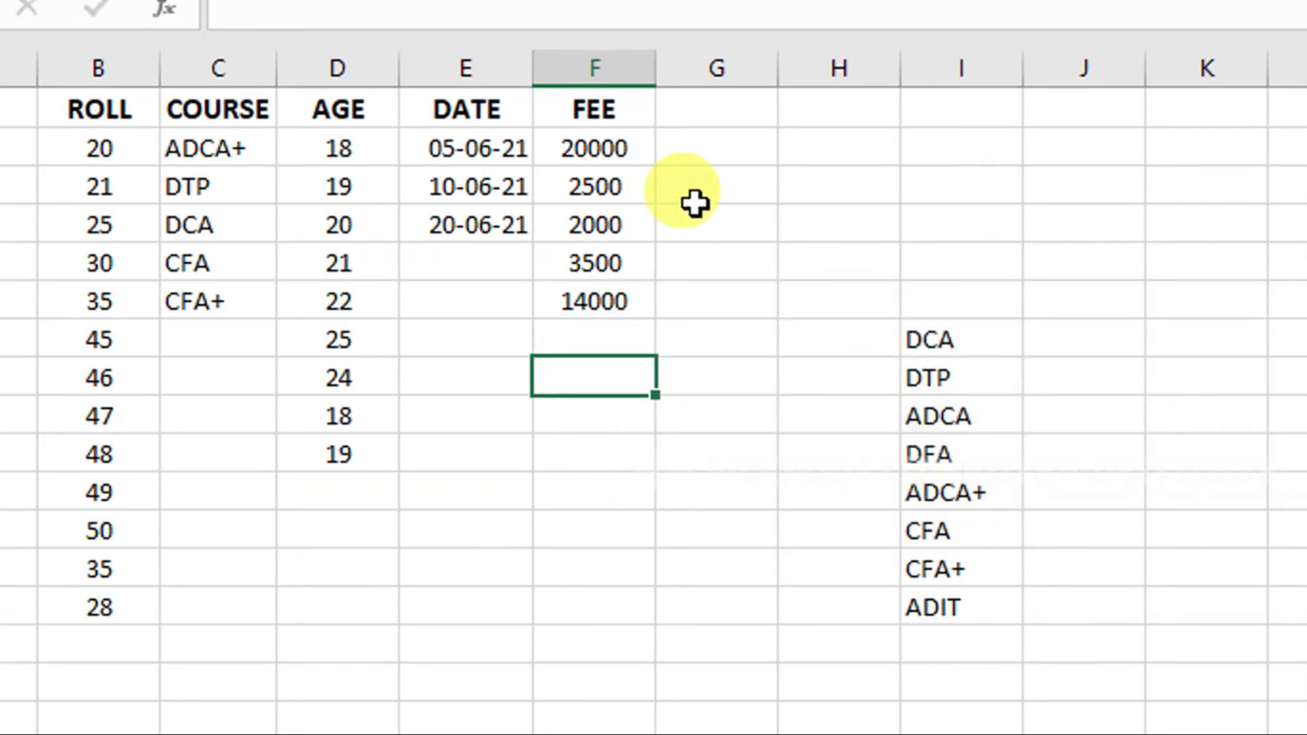
{"action": "left_click", "coordinate": [745, 117]}
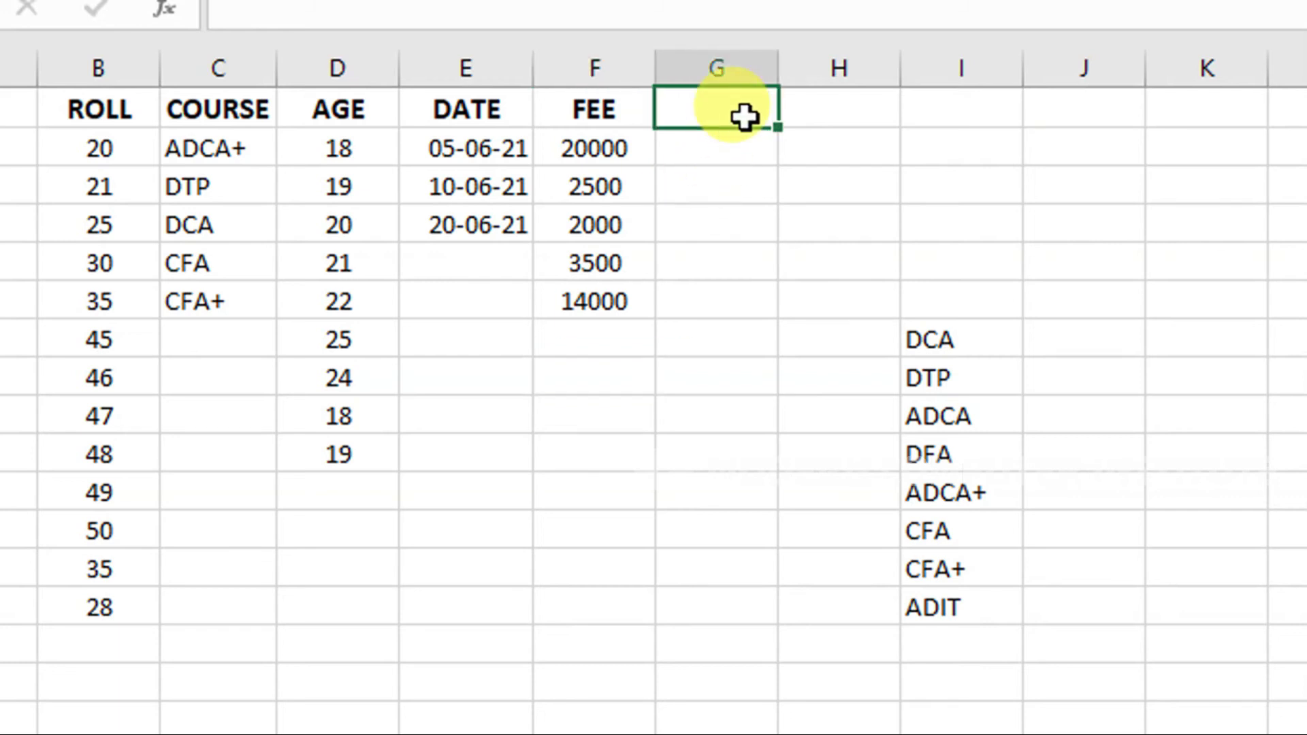
Step: Head column G as TIME and set G2:G16 to allow only Time values
{"action": "type", "text": "TIME"}
{"action": "key", "text": "Return"}
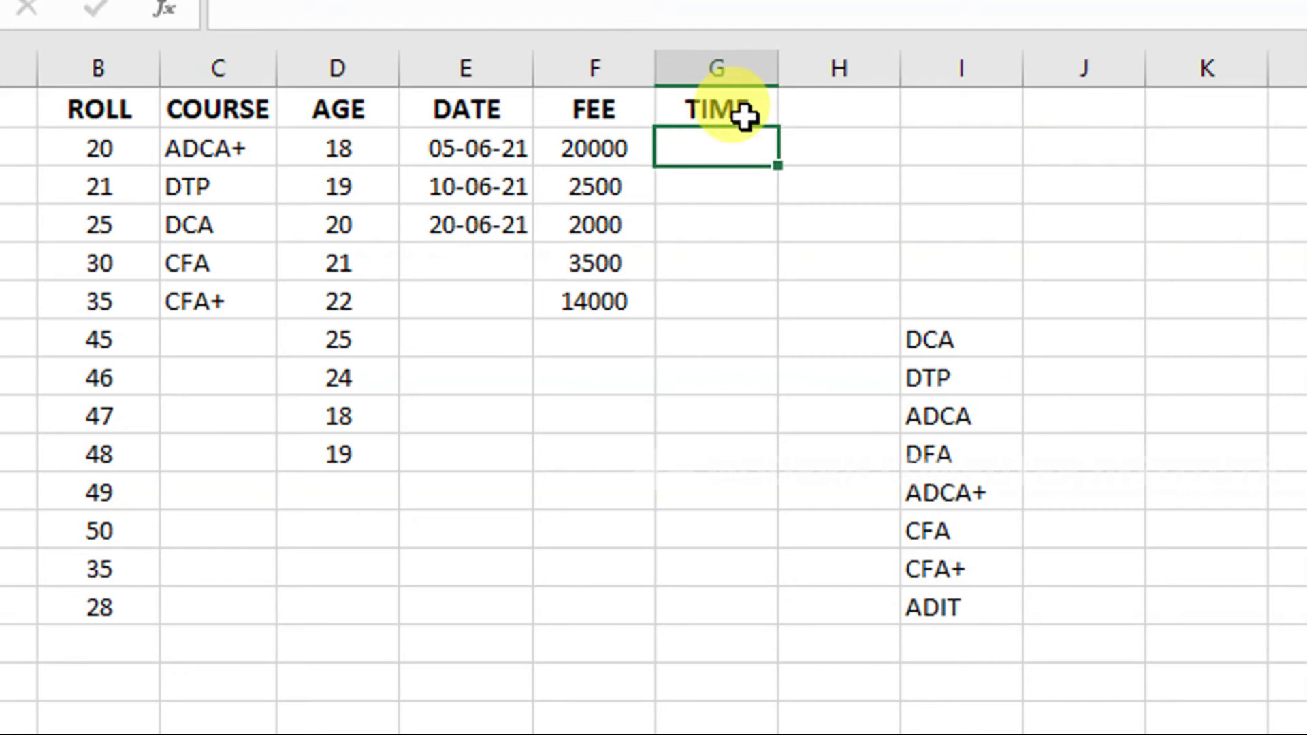
{"action": "mouse_move", "coordinate": [727, 151]}
{"action": "left_mouse_down"}
{"action": "mouse_move", "coordinate": [719, 633]}
{"action": "mouse_move", "coordinate": [726, 624]}
{"action": "left_mouse_up"}
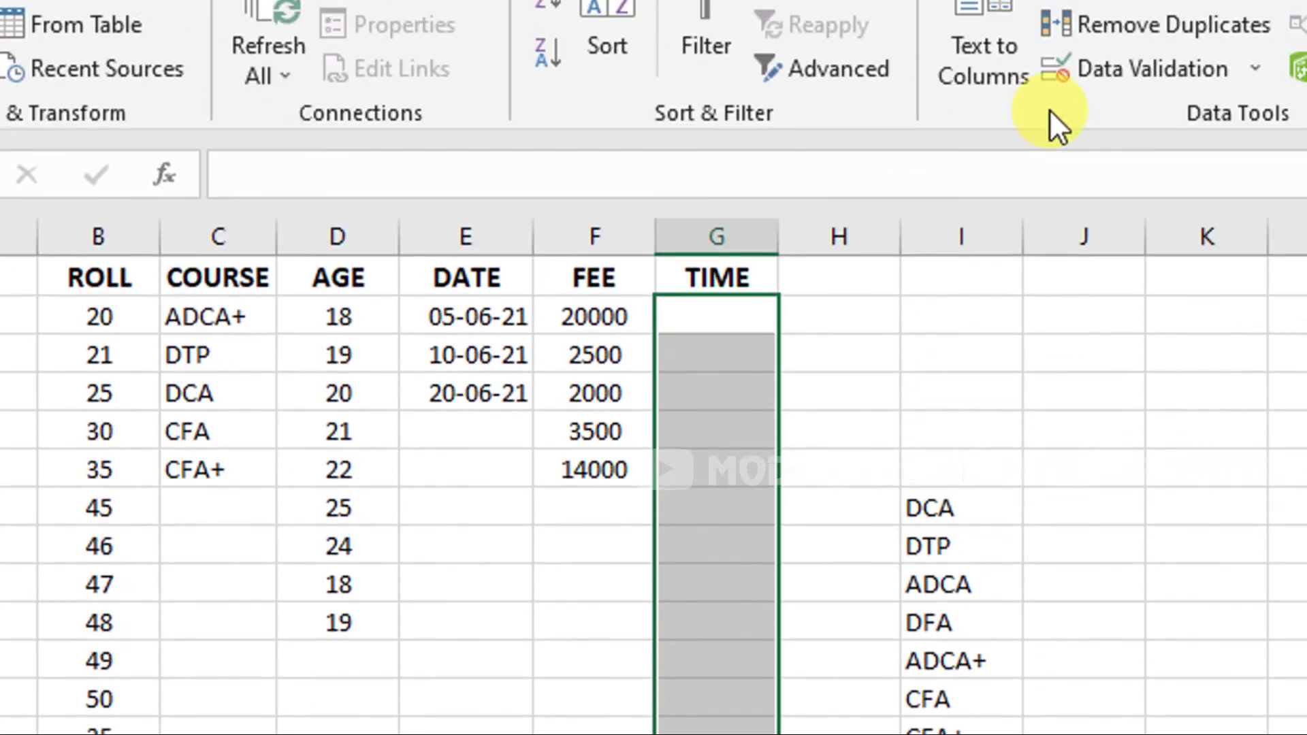
{"action": "left_click", "coordinate": [1111, 113]}
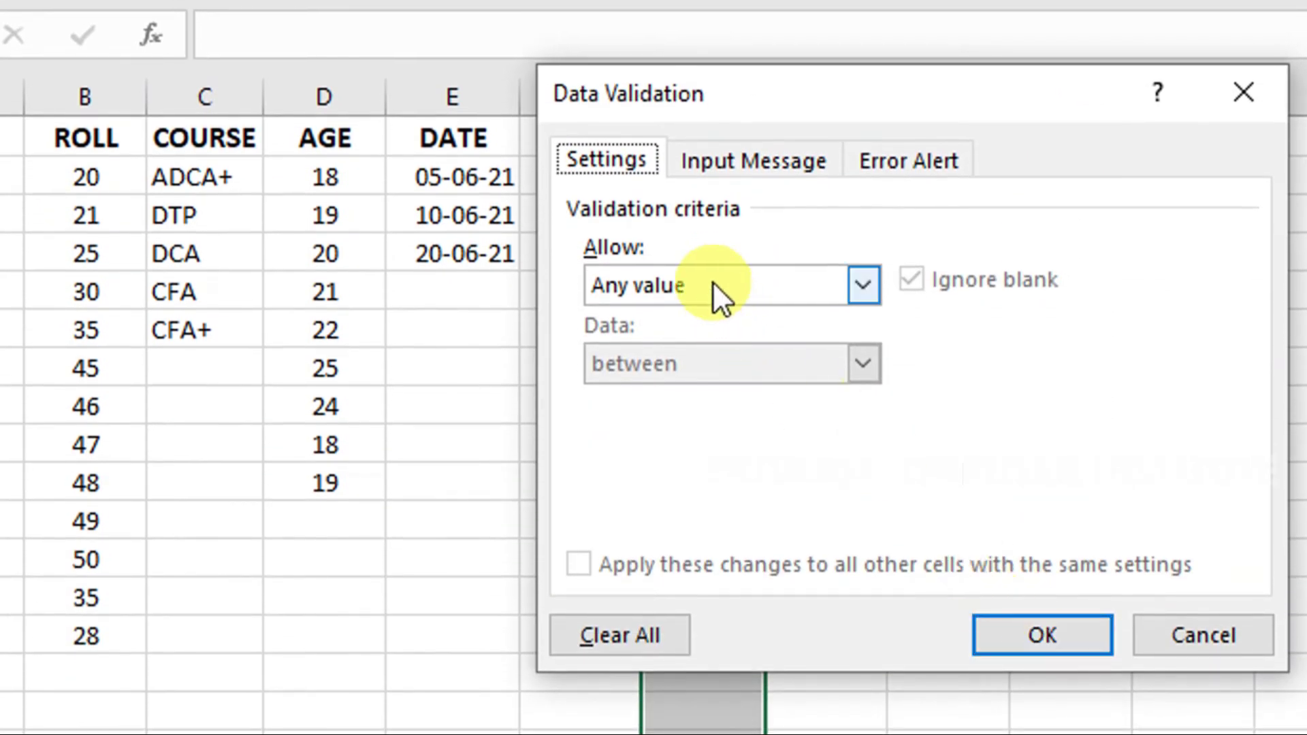
{"action": "left_click", "coordinate": [712, 282]}
{"action": "left_click", "coordinate": [650, 440]}
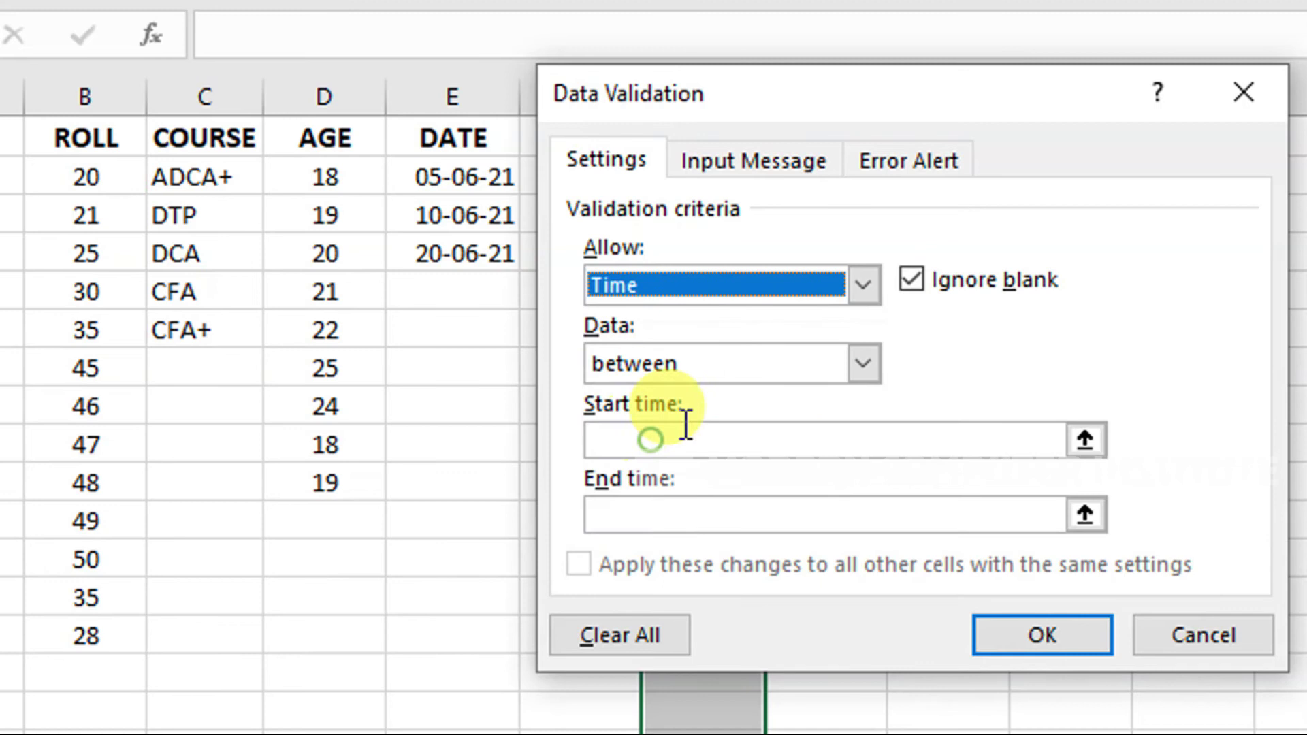
Step: Limit the allowed times to between 11:00 and 15:00 and apply the rule
{"action": "mouse_move", "coordinate": [835, 108]}
{"action": "left_mouse_down"}
{"action": "mouse_move", "coordinate": [295, 127]}
{"action": "mouse_move", "coordinate": [818, 140]}
{"action": "left_mouse_up"}
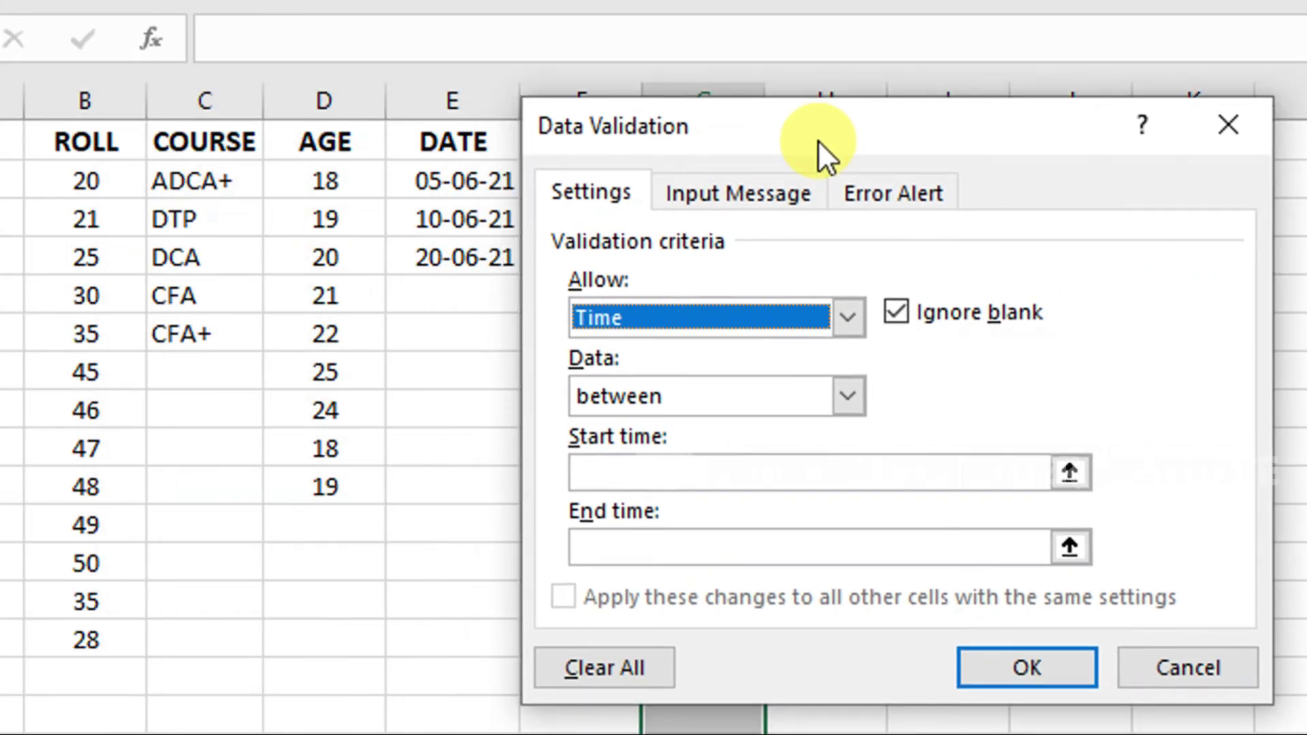
{"action": "left_click_drag", "start_coordinate": [912, 124], "coordinate": [915, 128]}
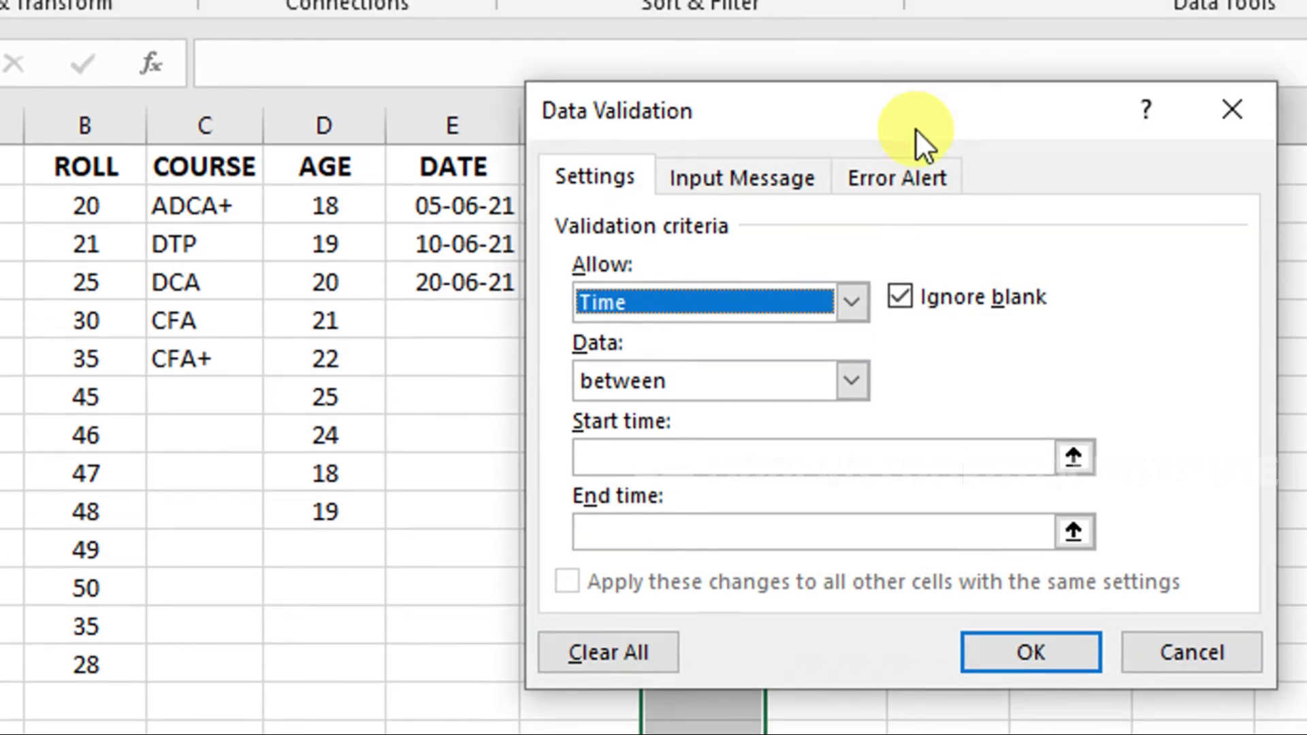
{"action": "left_click", "coordinate": [745, 465]}
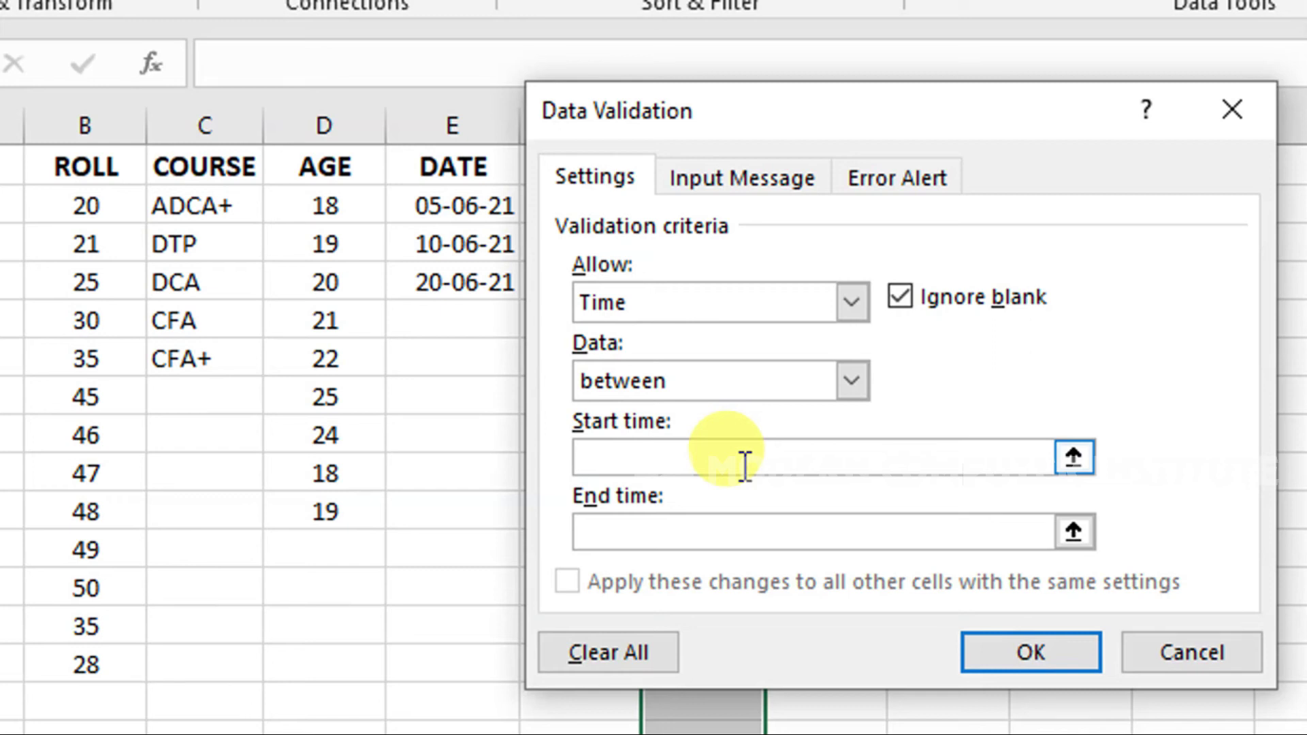
{"action": "type", "text": "11:00"}
{"action": "left_click", "coordinate": [675, 538]}
{"action": "left_click", "coordinate": [674, 539]}
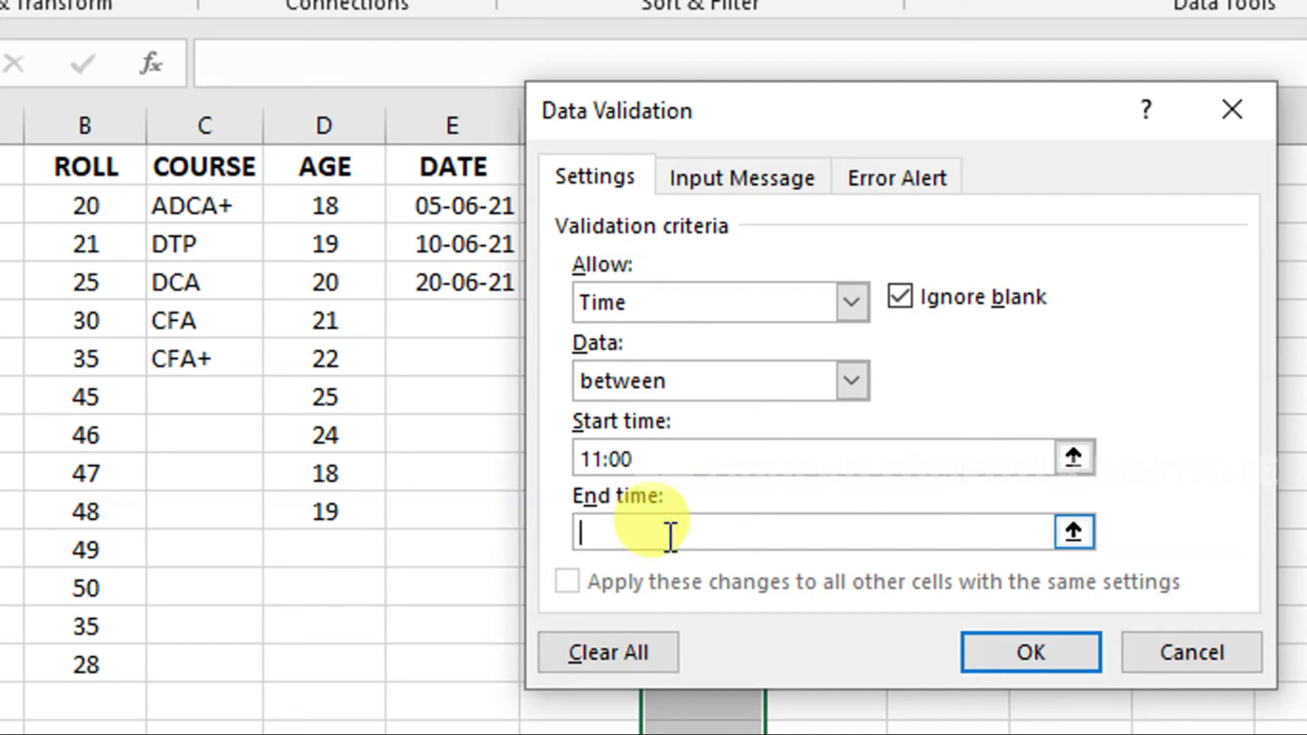
{"action": "type", "text": "15:00"}
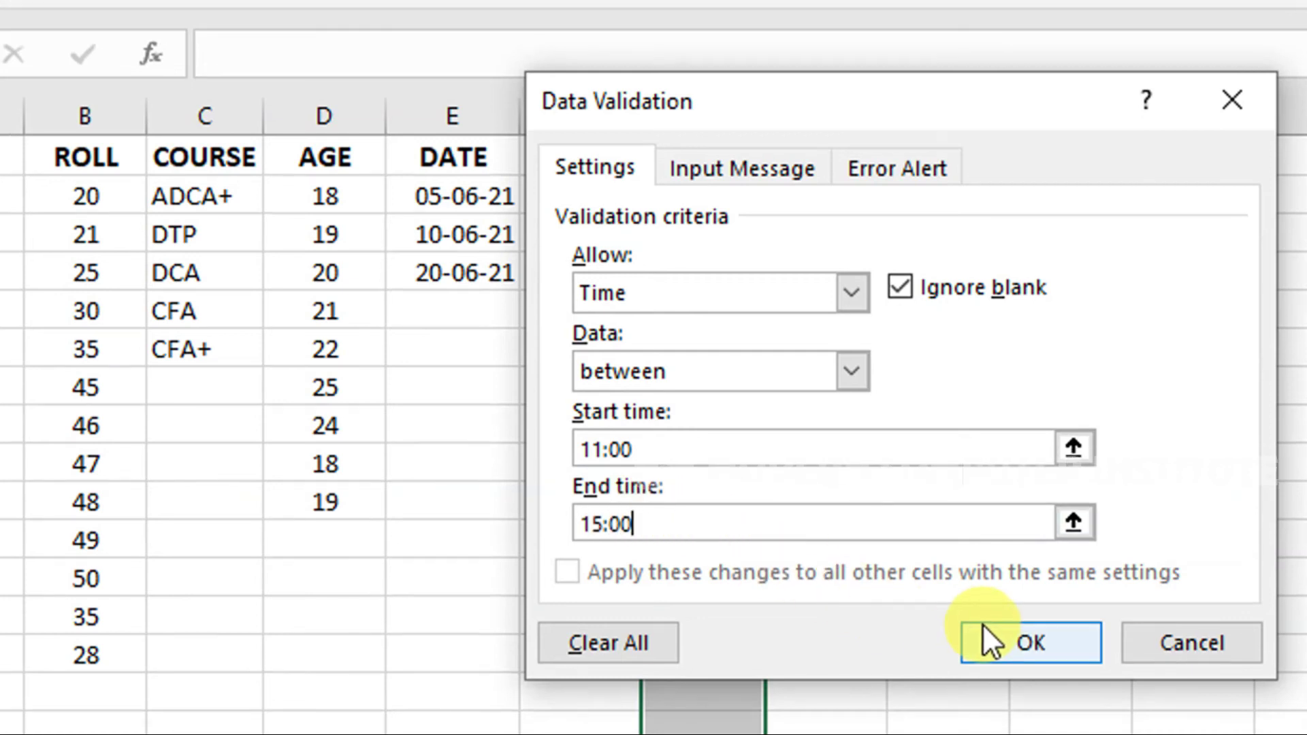
{"action": "left_click", "coordinate": [1030, 652]}
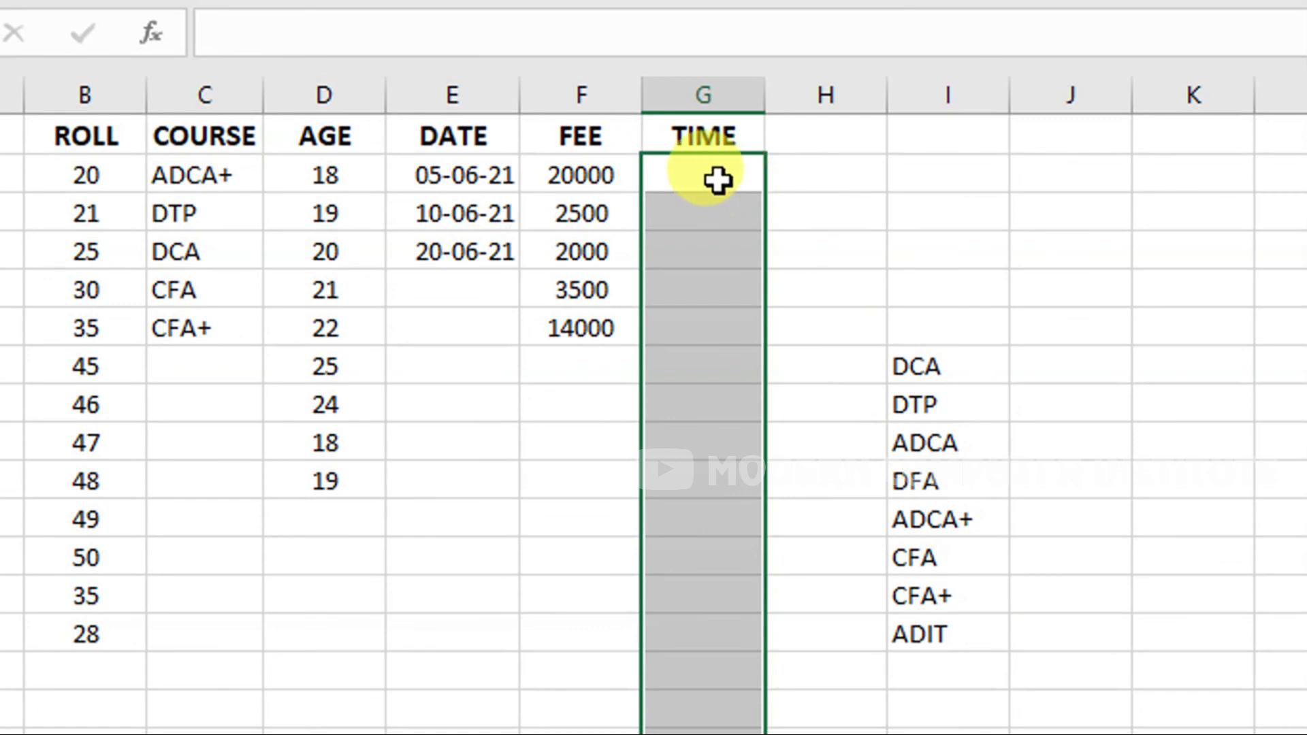
Step: Enter the times 11:00, 12:30 and 13:30 in cells G2 to G4
{"action": "left_click", "coordinate": [718, 181]}
{"action": "type", "text": "11:00"}
{"action": "key", "text": "Return"}
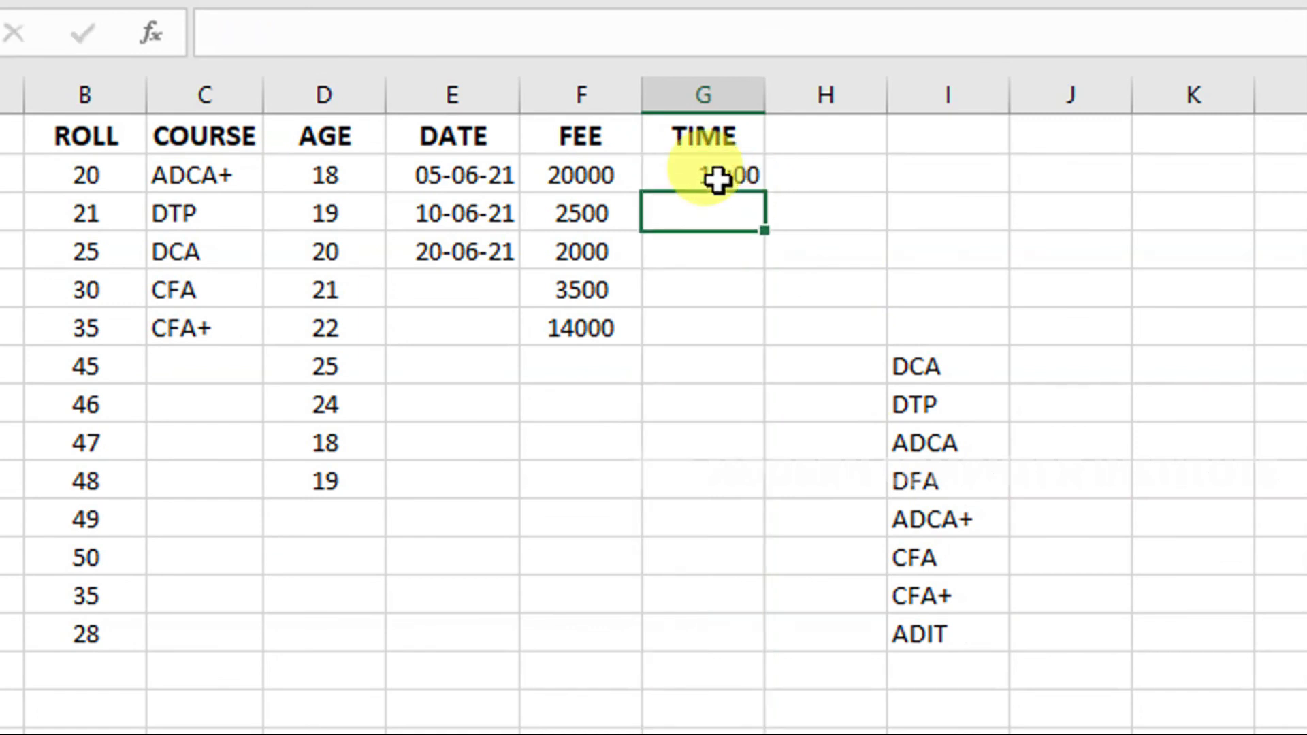
{"action": "type", "text": "12:30"}
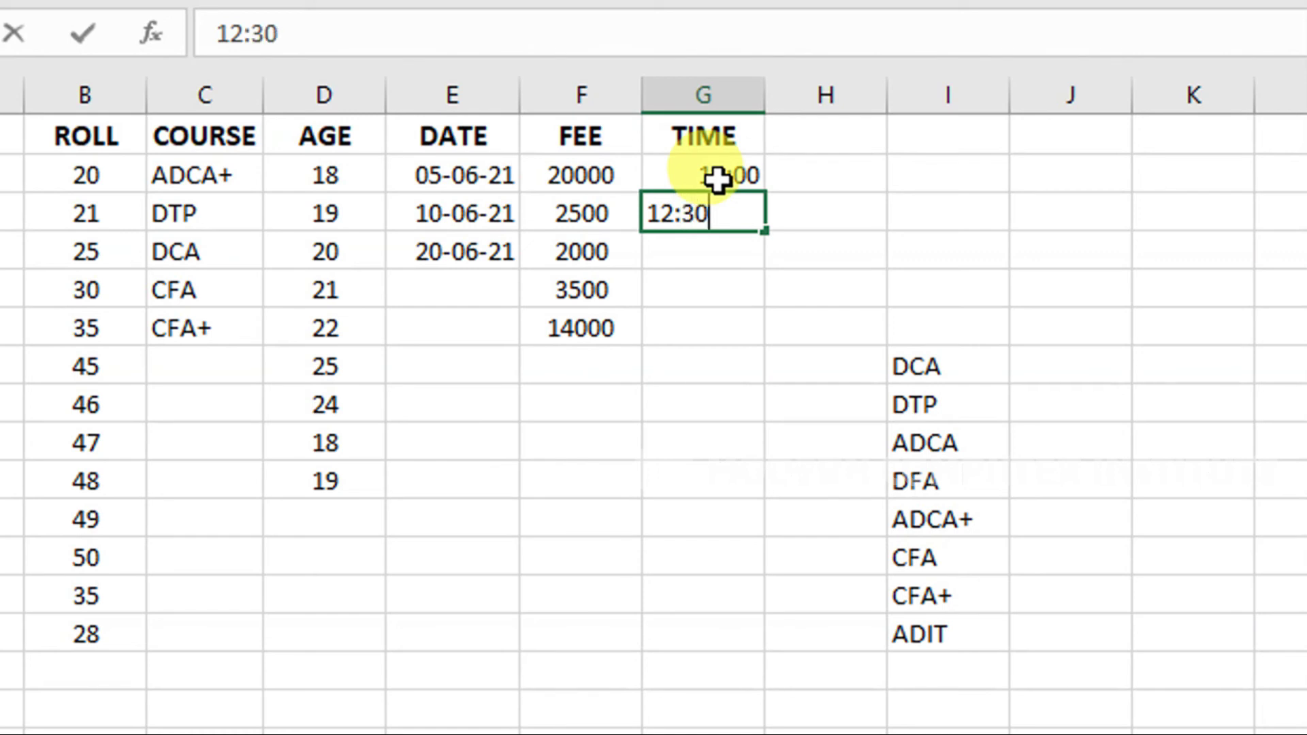
{"action": "key", "text": "Return"}
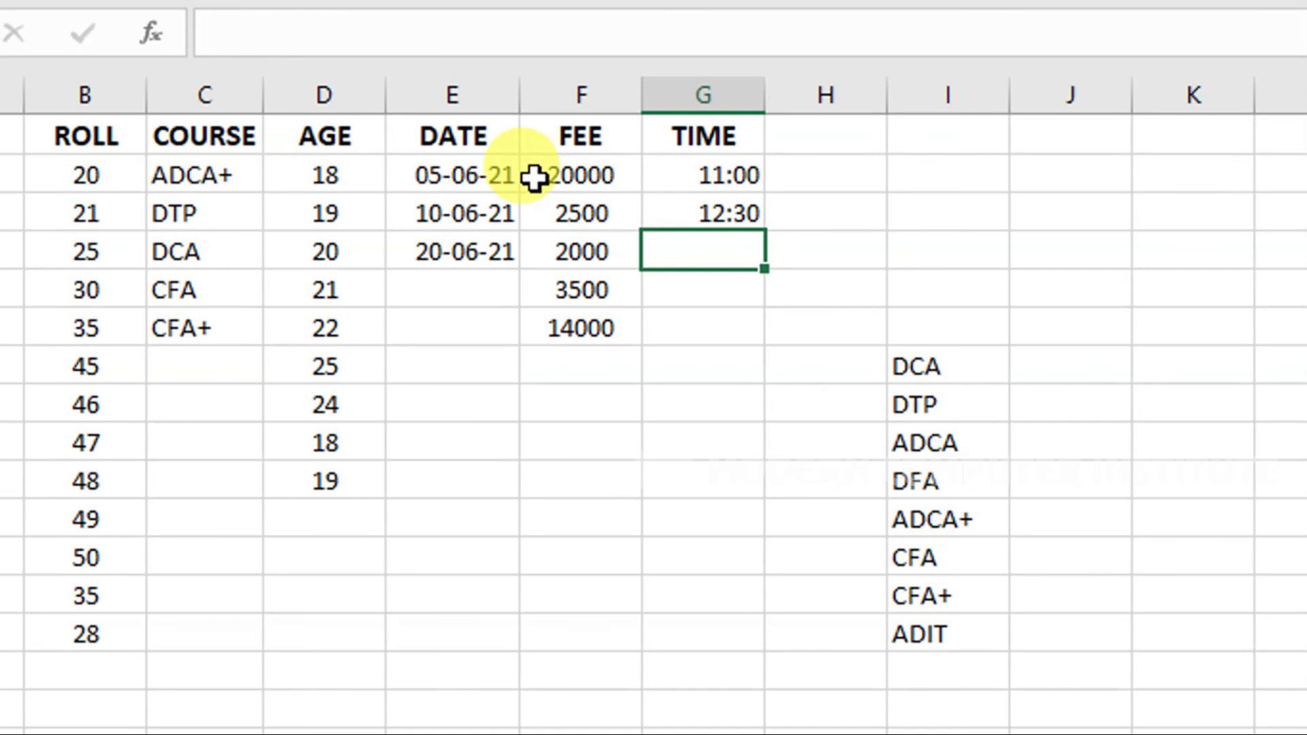
{"action": "type", "text": "13:30"}
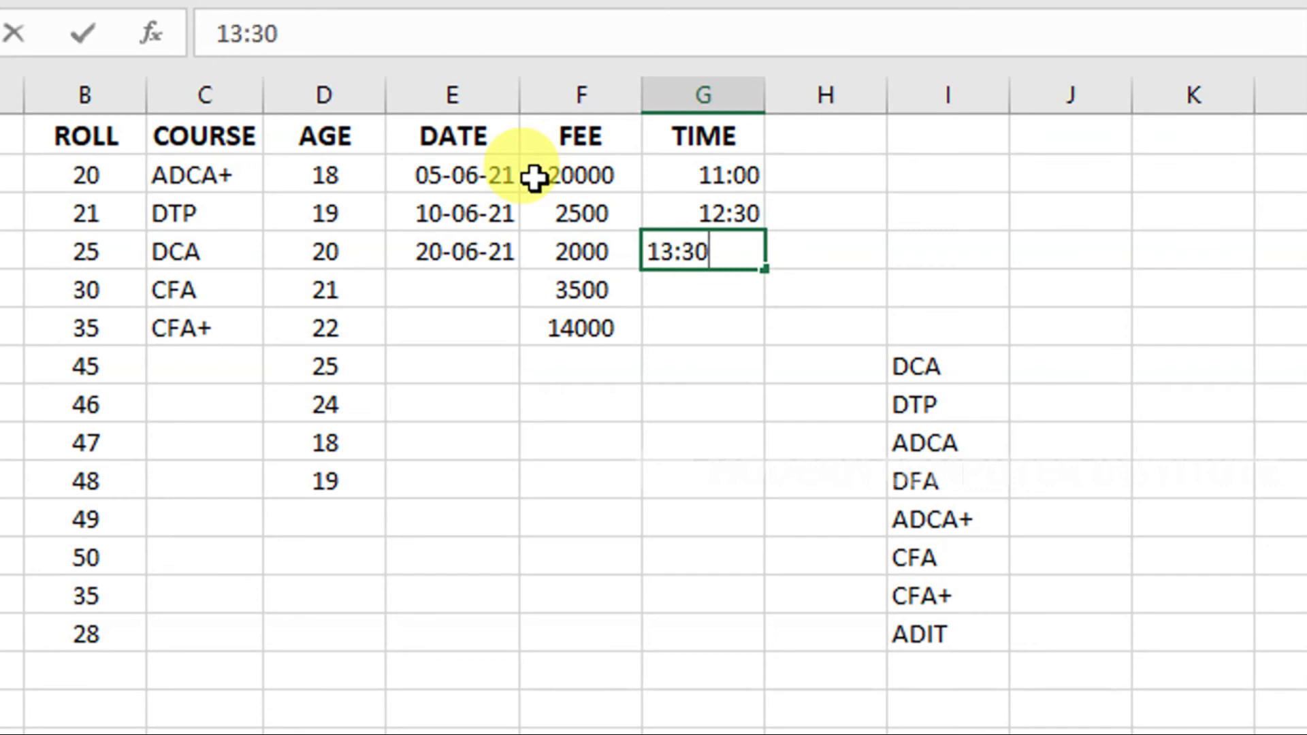
{"action": "key", "text": "Return"}
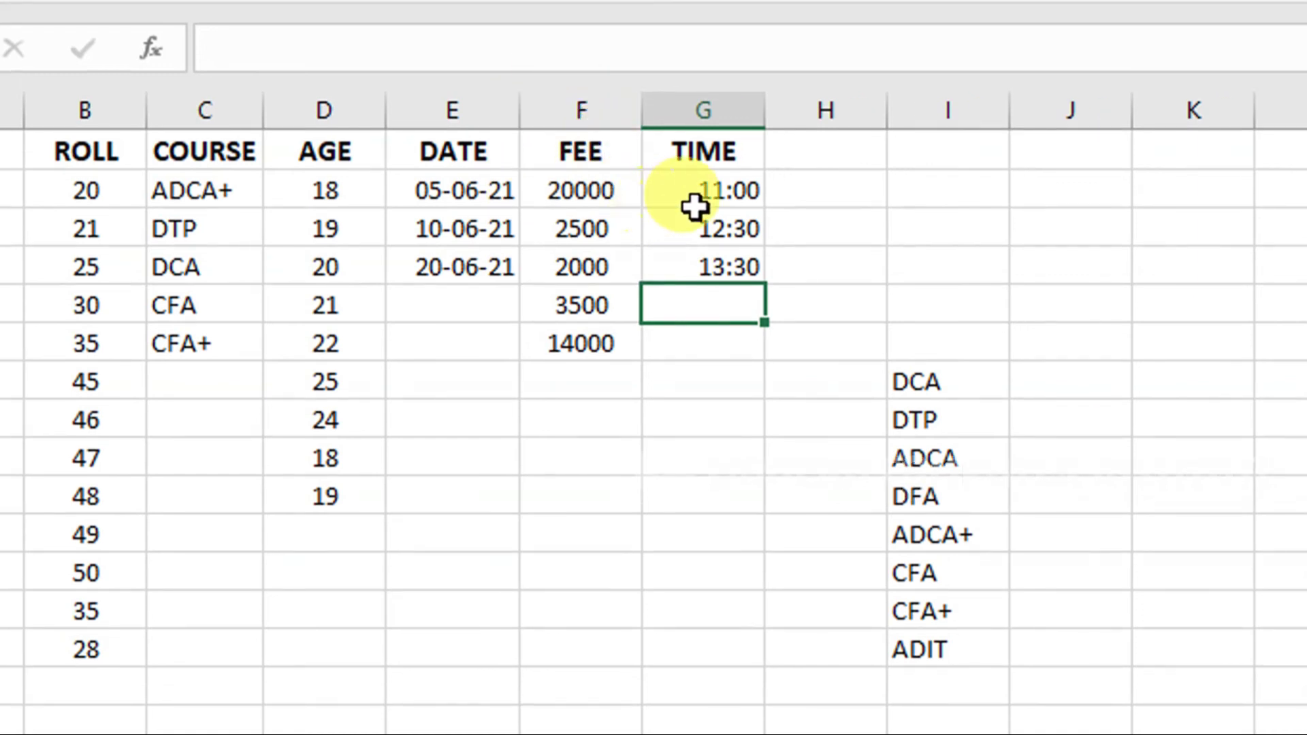
{"action": "mouse_move", "coordinate": [693, 193]}
{"action": "left_mouse_down"}
{"action": "mouse_move", "coordinate": [696, 665]}
{"action": "mouse_move", "coordinate": [698, 620]}
{"action": "left_mouse_up"}
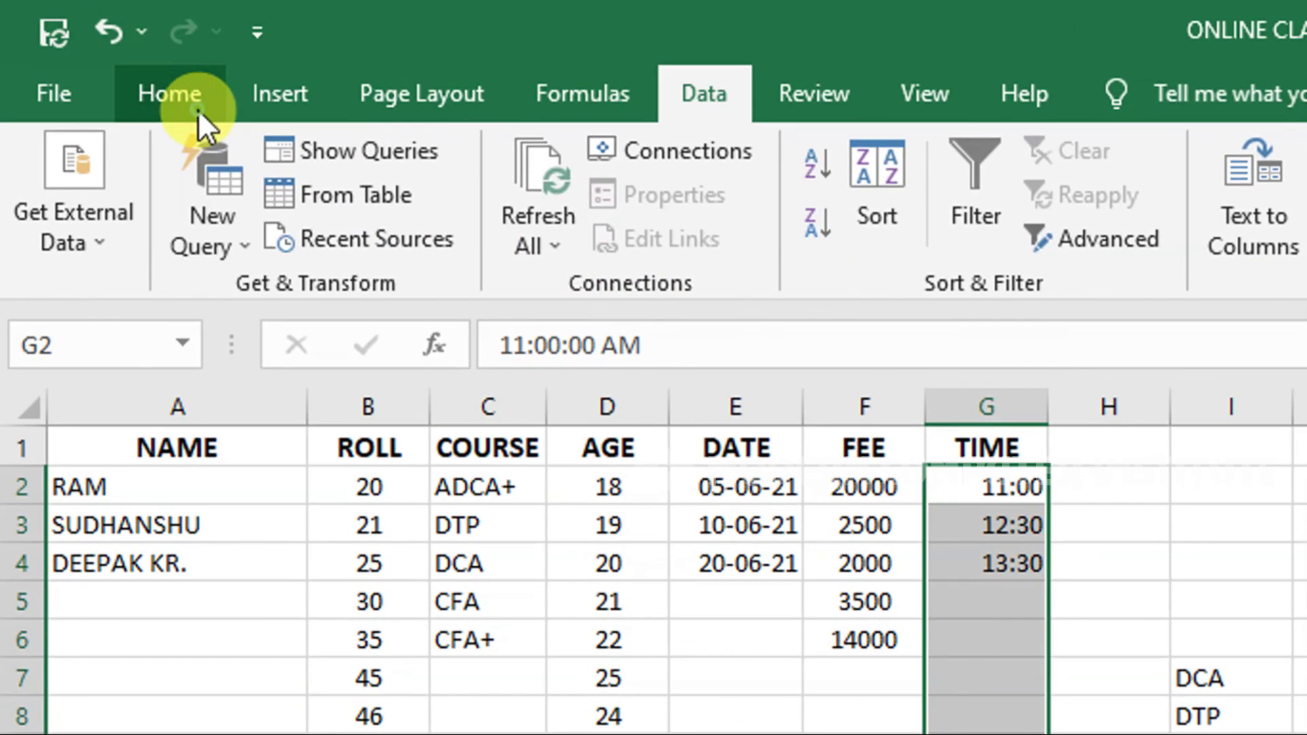
Step: Apply the 12-hour 1:30 PM time format to the selected TIME column cells
{"action": "left_click", "coordinate": [197, 109]}
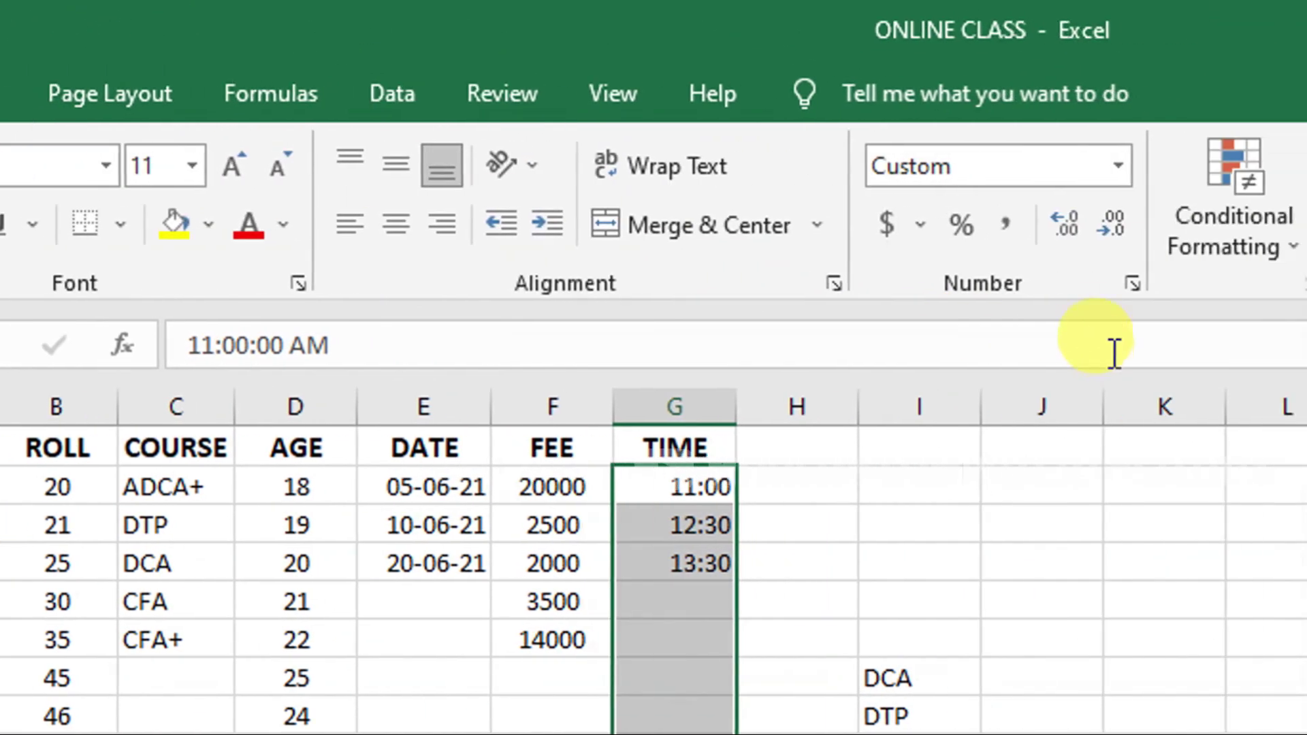
{"action": "left_click", "coordinate": [1109, 288]}
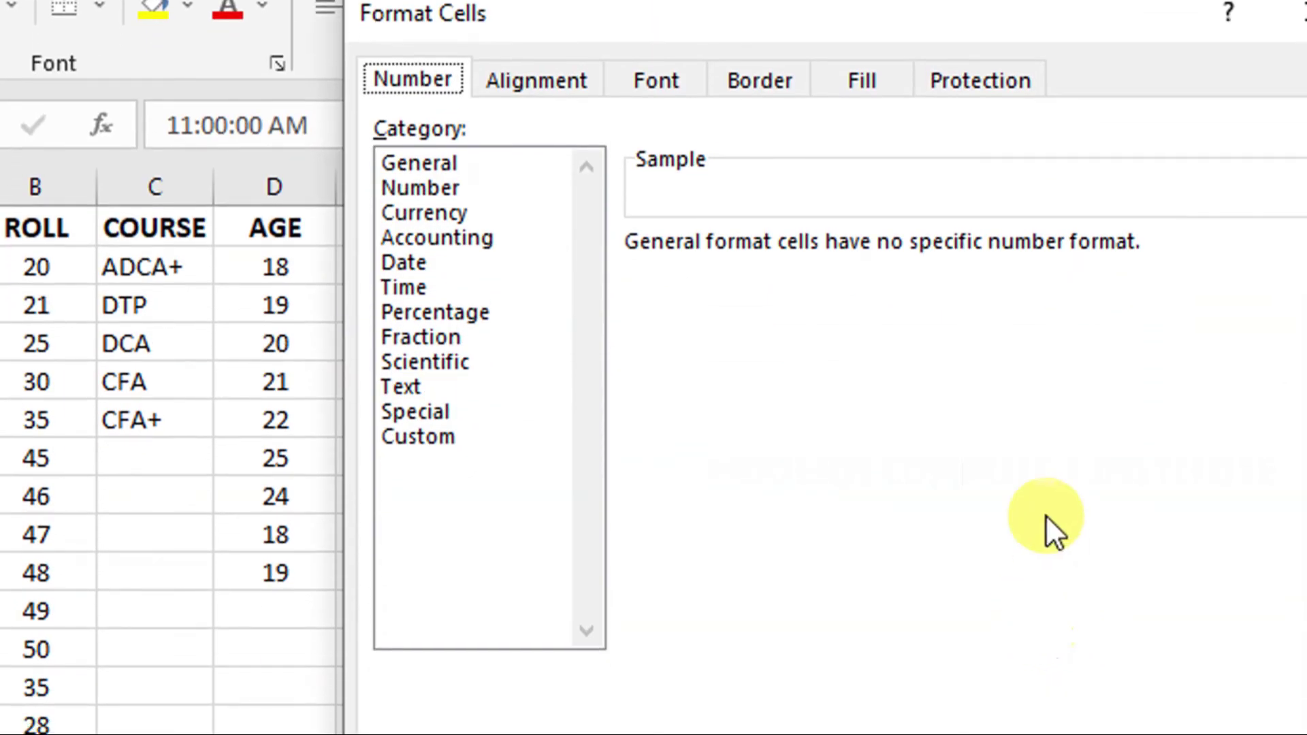
{"action": "left_click", "coordinate": [431, 286]}
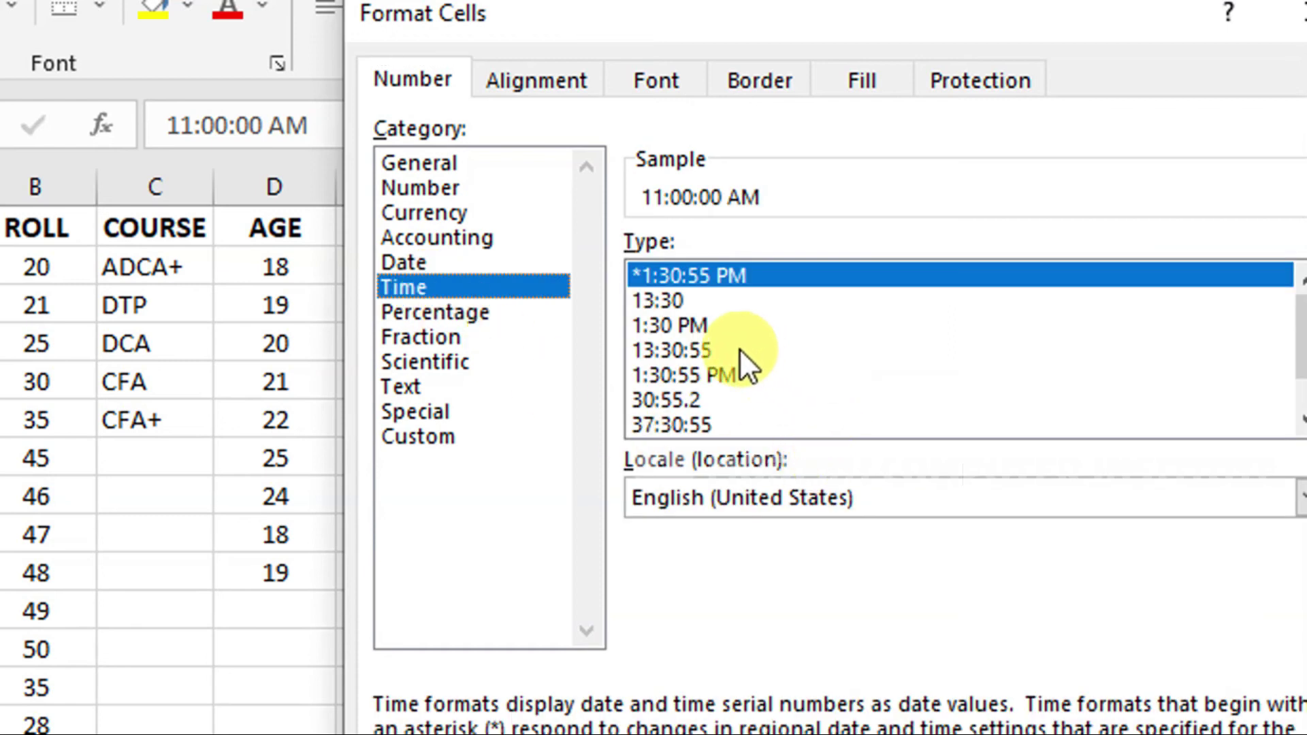
{"action": "left_click", "coordinate": [693, 325]}
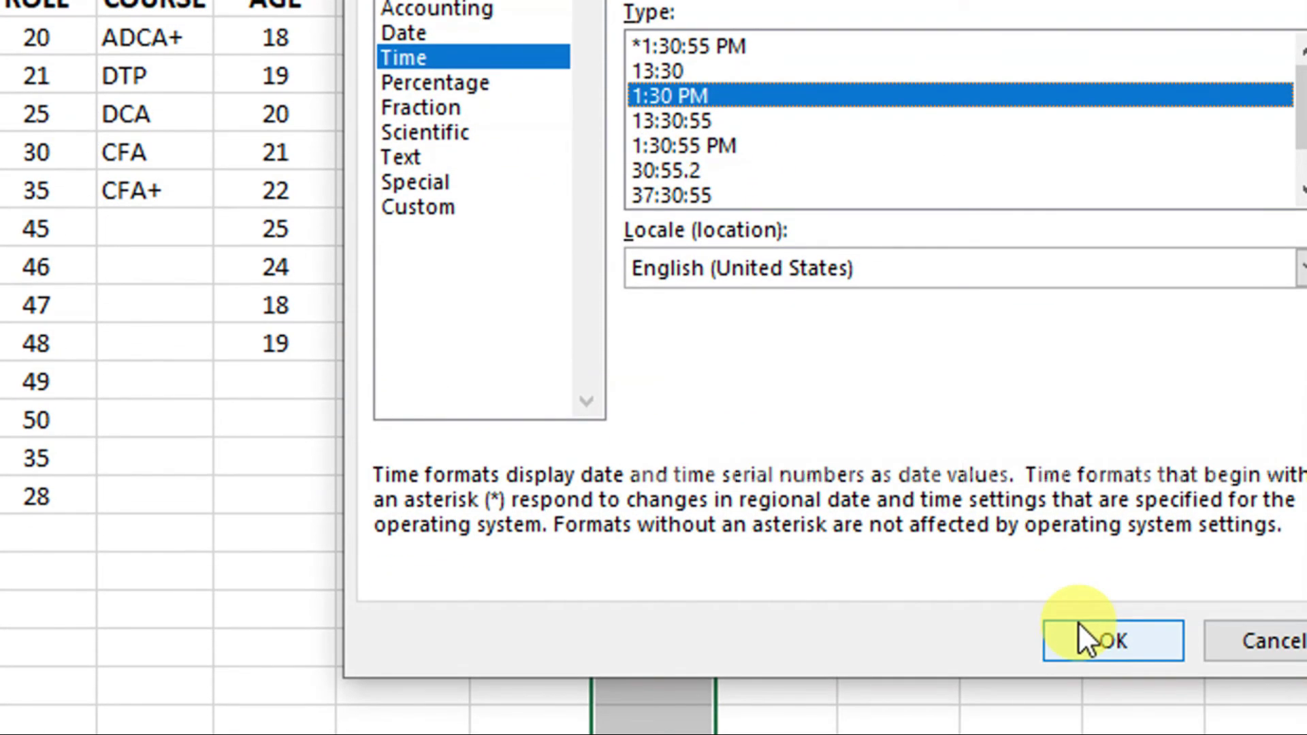
{"action": "left_click", "coordinate": [1082, 630]}
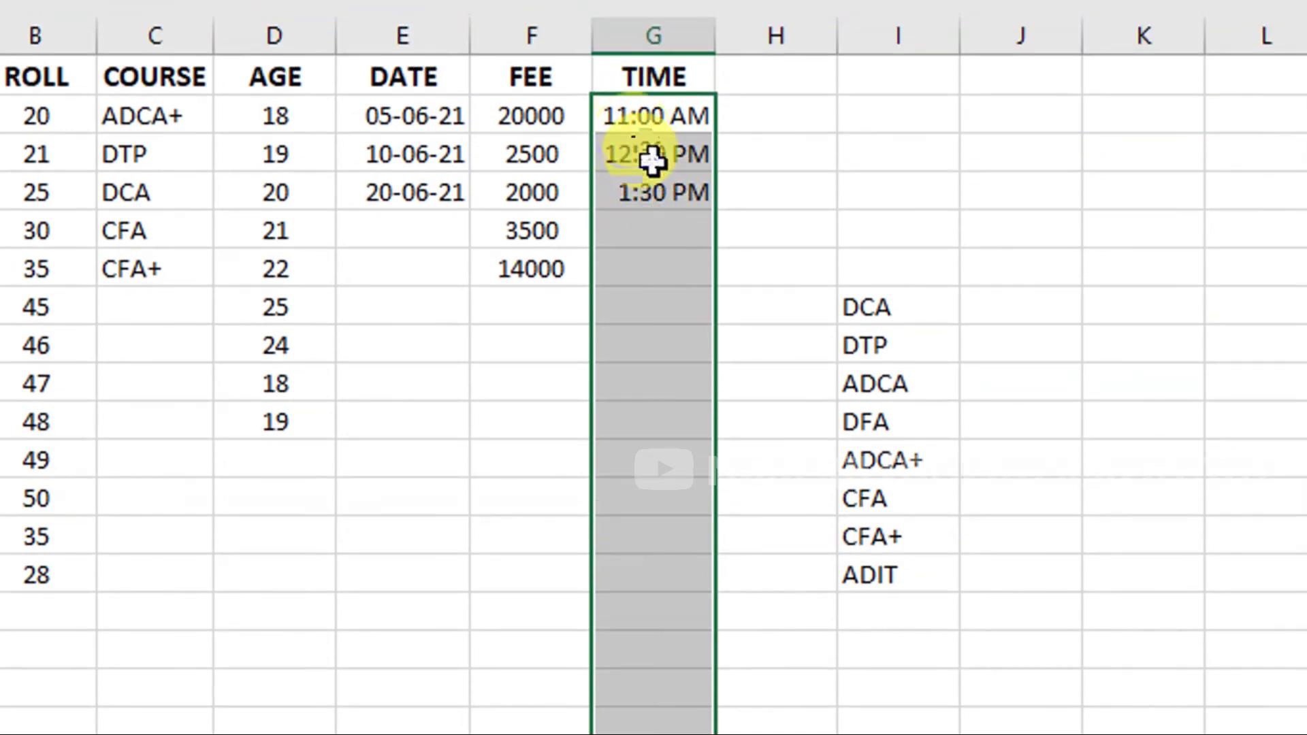
{"action": "left_click", "coordinate": [646, 156]}
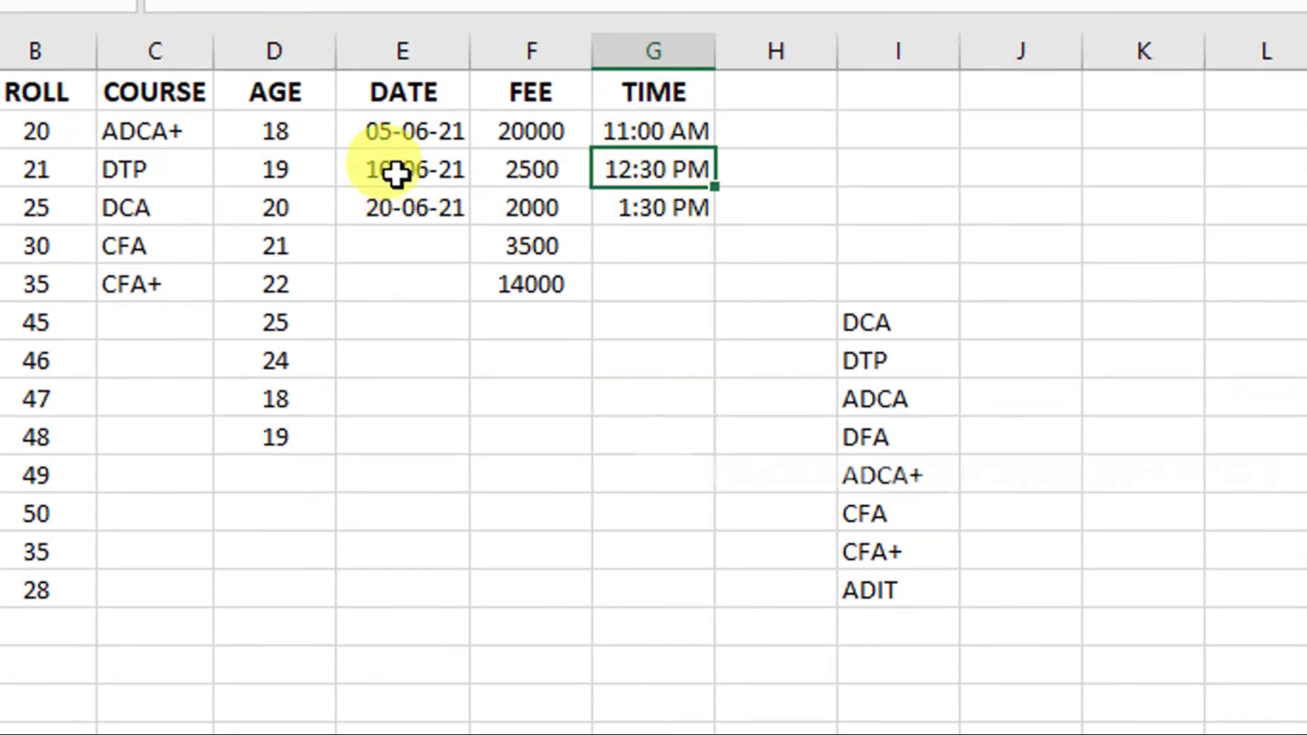
{"action": "left_click_drag", "start_coordinate": [401, 127], "coordinate": [439, 623]}
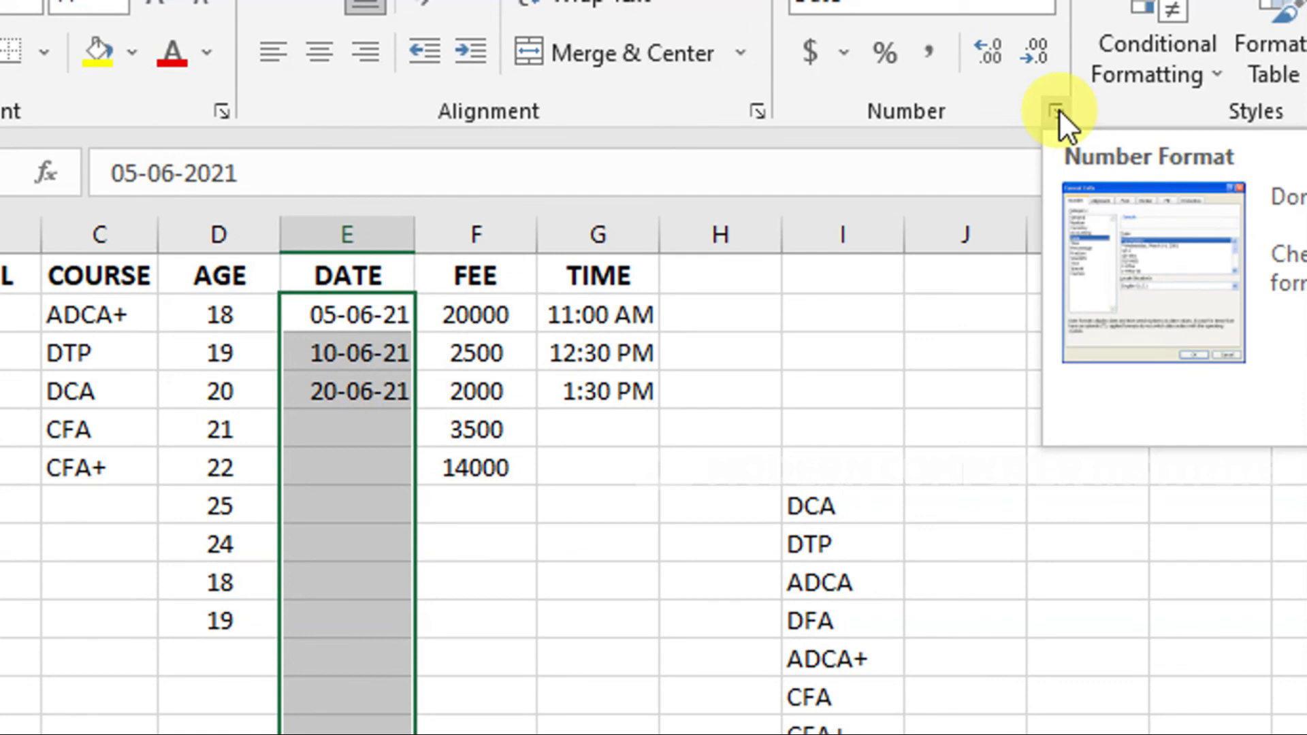
Step: Format the DATE cells with the 14-Mar-12 date style, e.g. 5-Jun-21
{"action": "left_click", "coordinate": [1057, 110]}
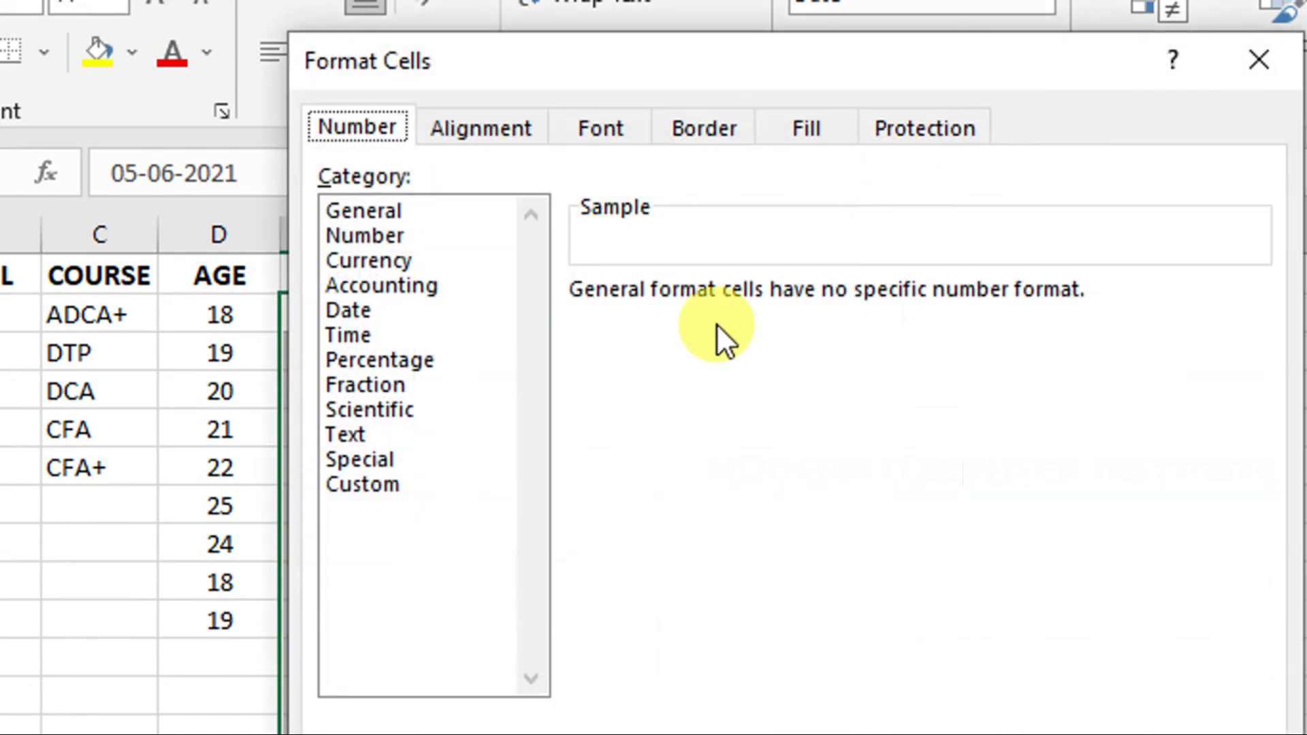
{"action": "left_click", "coordinate": [355, 310]}
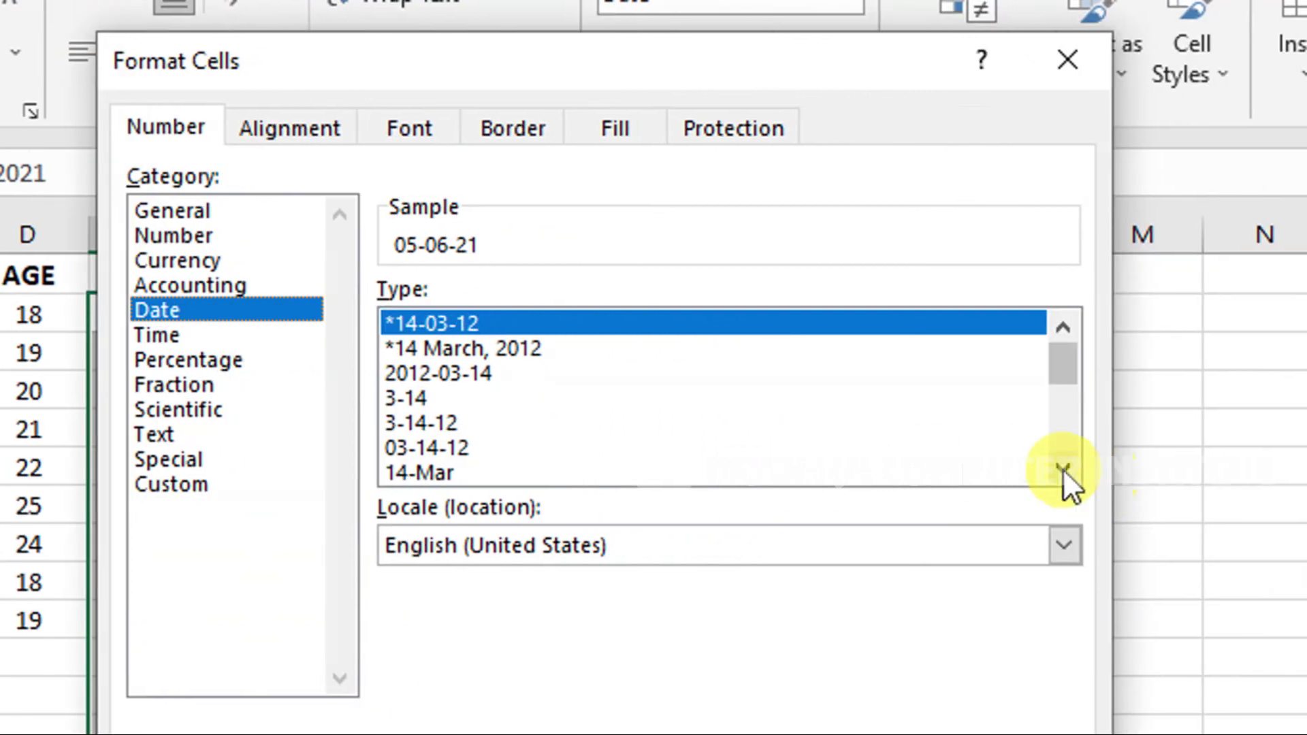
{"action": "left_click", "coordinate": [1064, 468]}
{"action": "left_click", "coordinate": [1064, 467]}
{"action": "left_click", "coordinate": [1063, 467]}
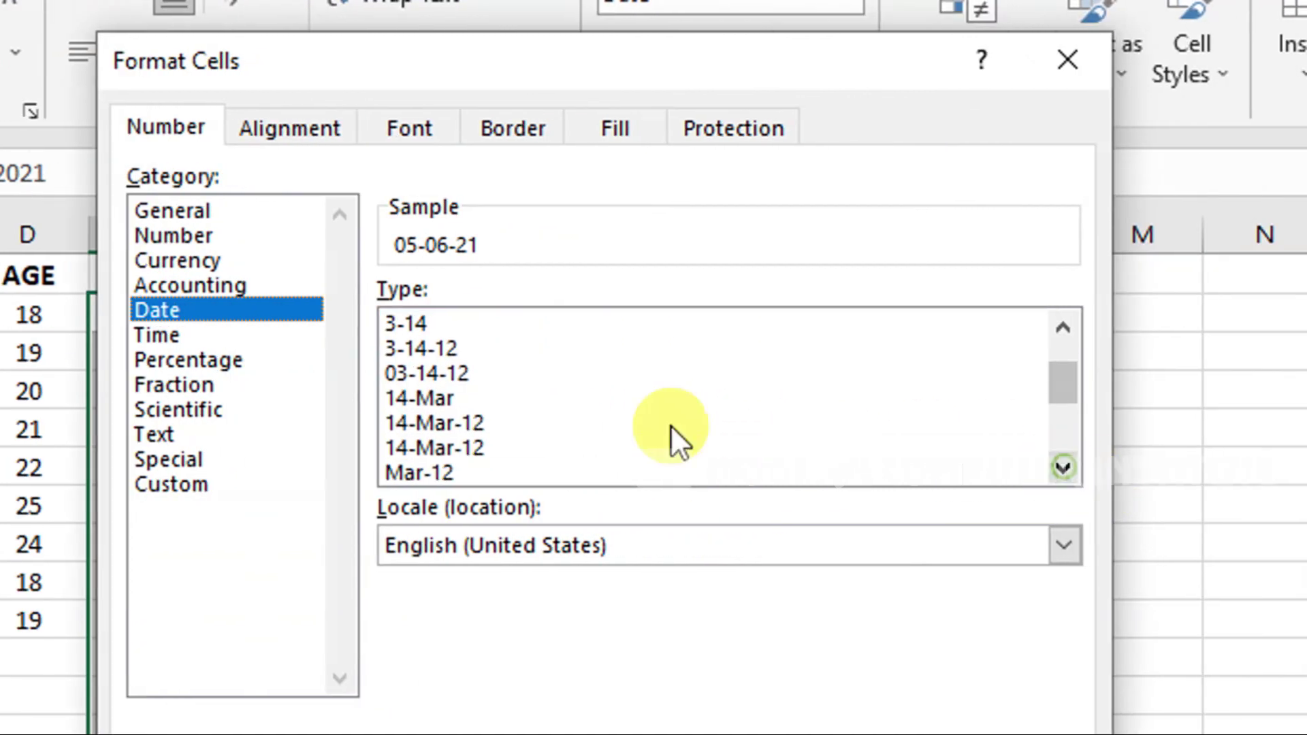
{"action": "left_click", "coordinate": [442, 424]}
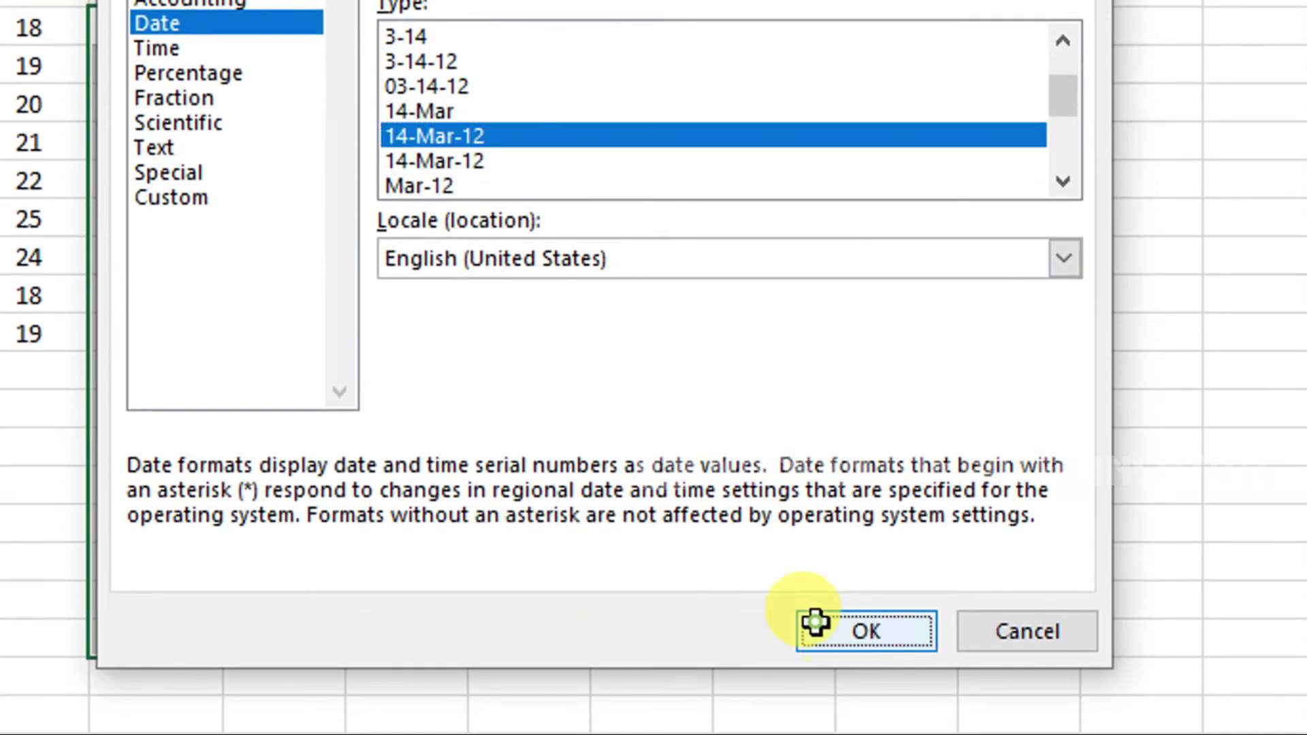
{"action": "left_click", "coordinate": [815, 622]}
{"action": "left_click", "coordinate": [414, 134]}
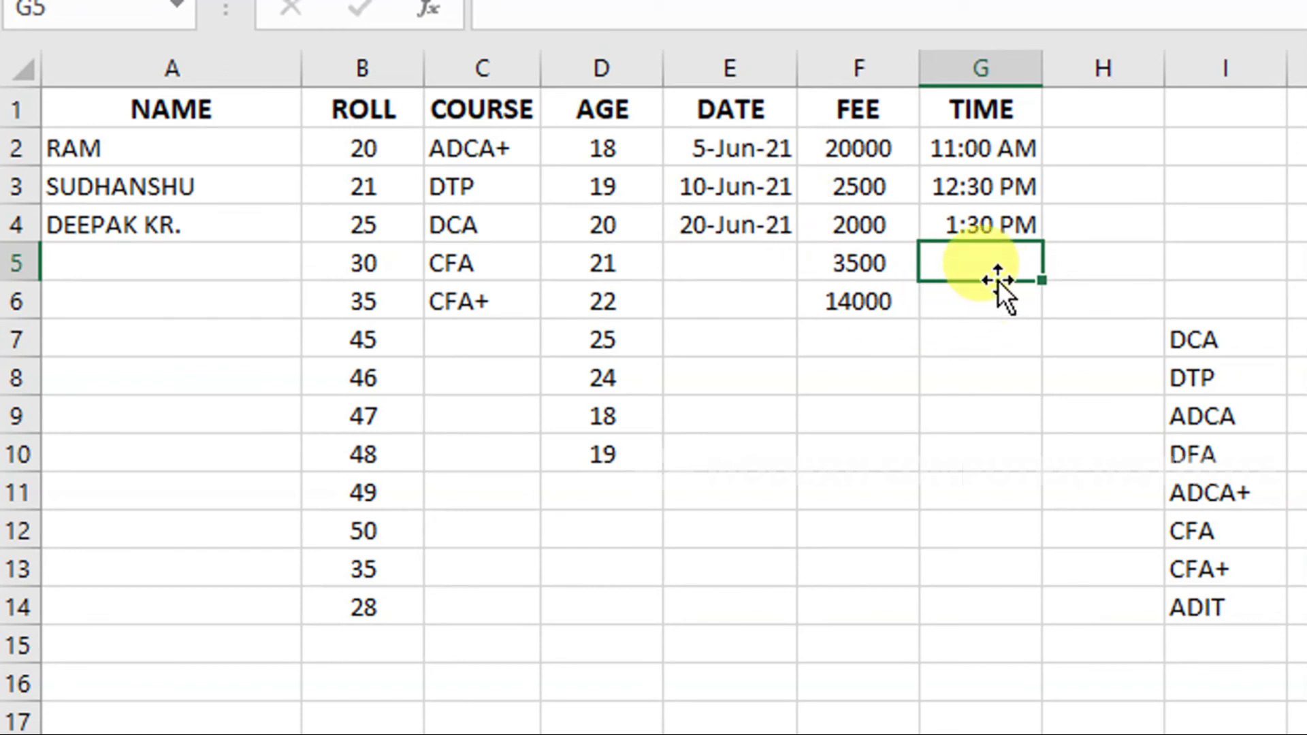
Step: Enter 14:35 in G5 and 15:00 in G6, shown as 2:35 PM and 3:00 PM
{"action": "type", "text": "14"}
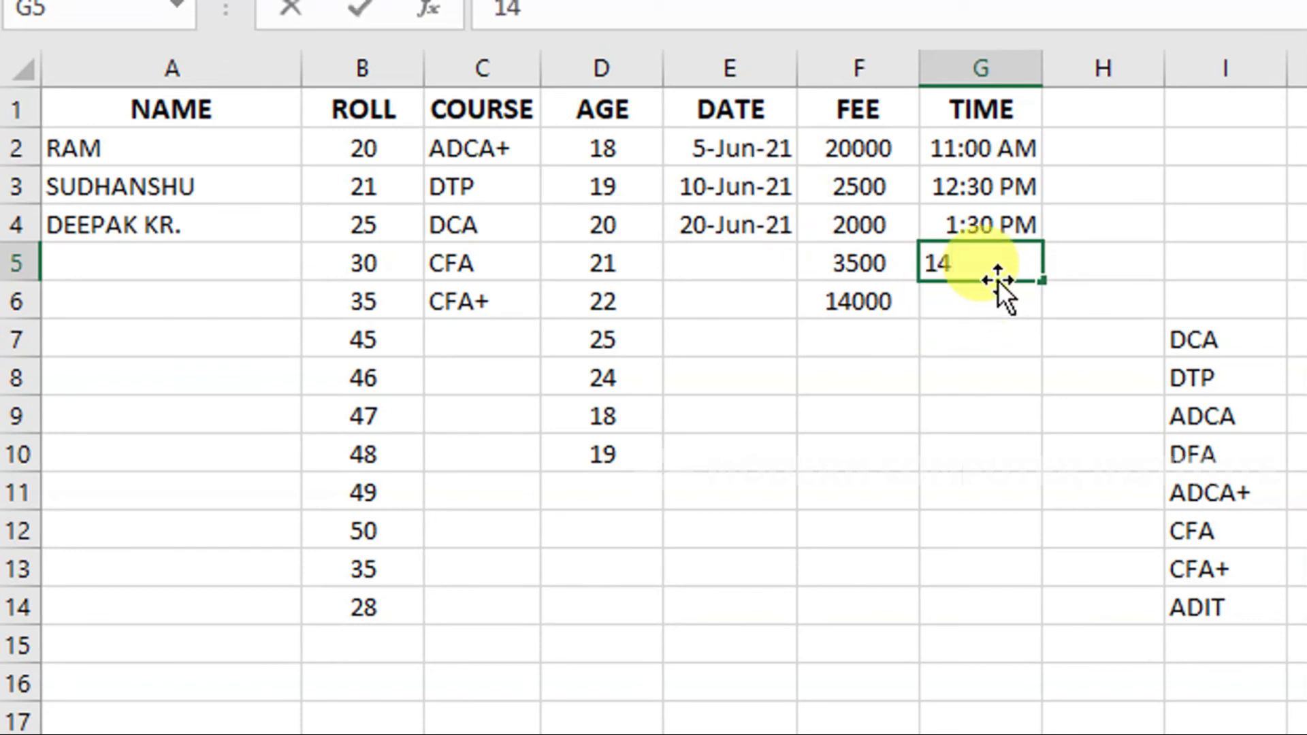
{"action": "type", "text": ":35"}
{"action": "key", "text": "Return"}
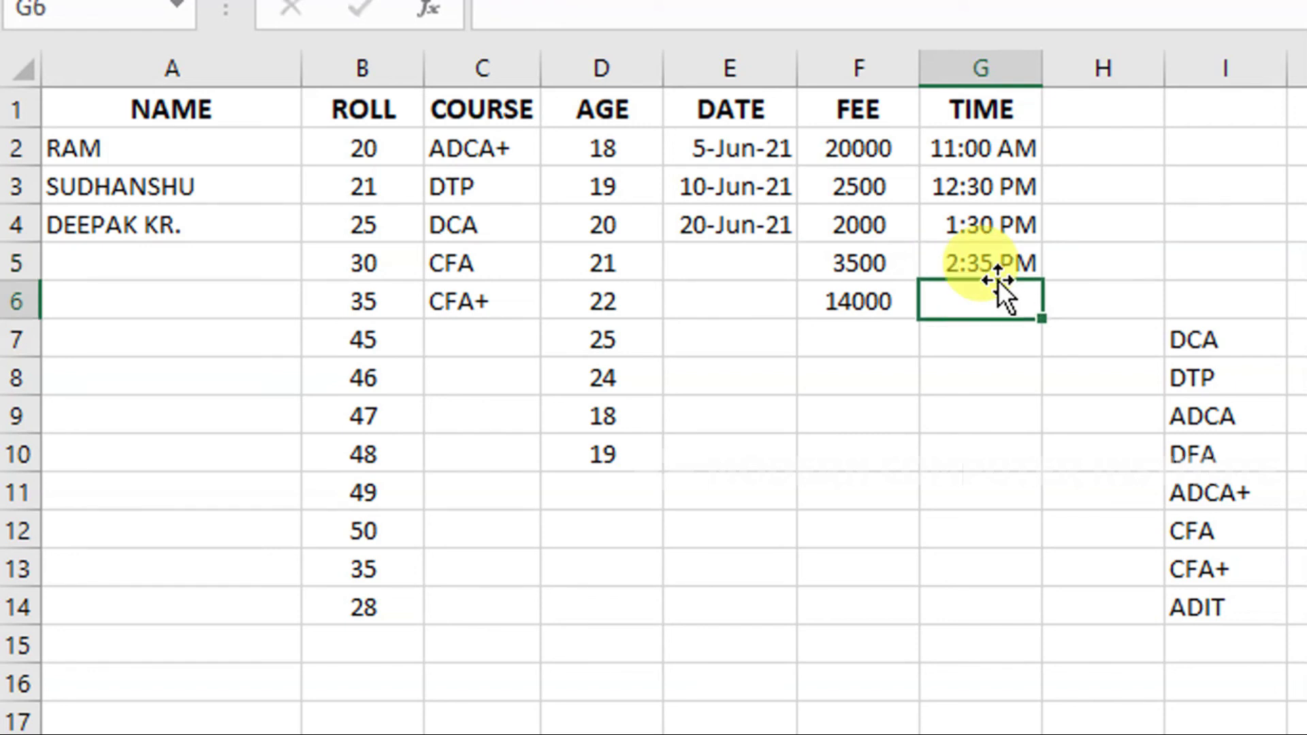
{"action": "type", "text": "3"}
{"action": "key", "text": "BackSpace"}
{"action": "type", "text": "15:00"}
{"action": "key", "text": "Return"}
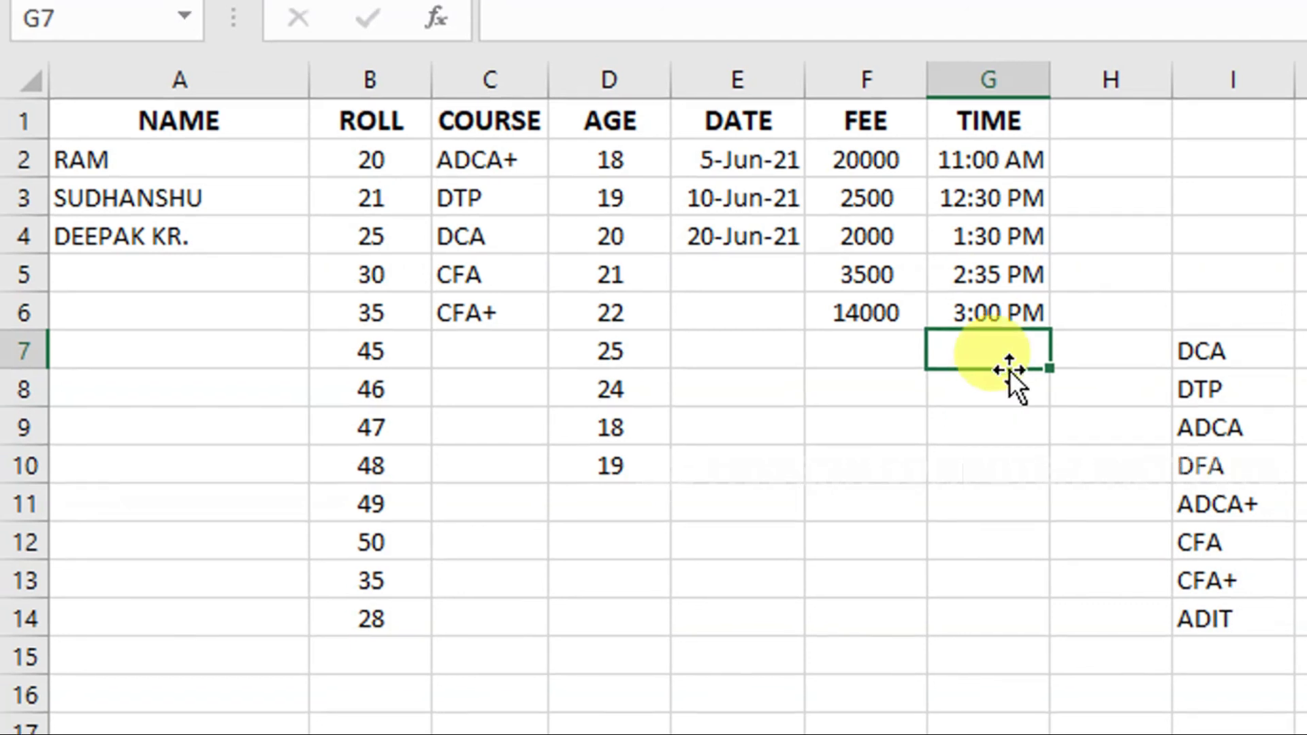
Step: Clear all data validation from the NAME cells A2:A20
{"action": "left_click_drag", "start_coordinate": [180, 167], "coordinate": [138, 400]}
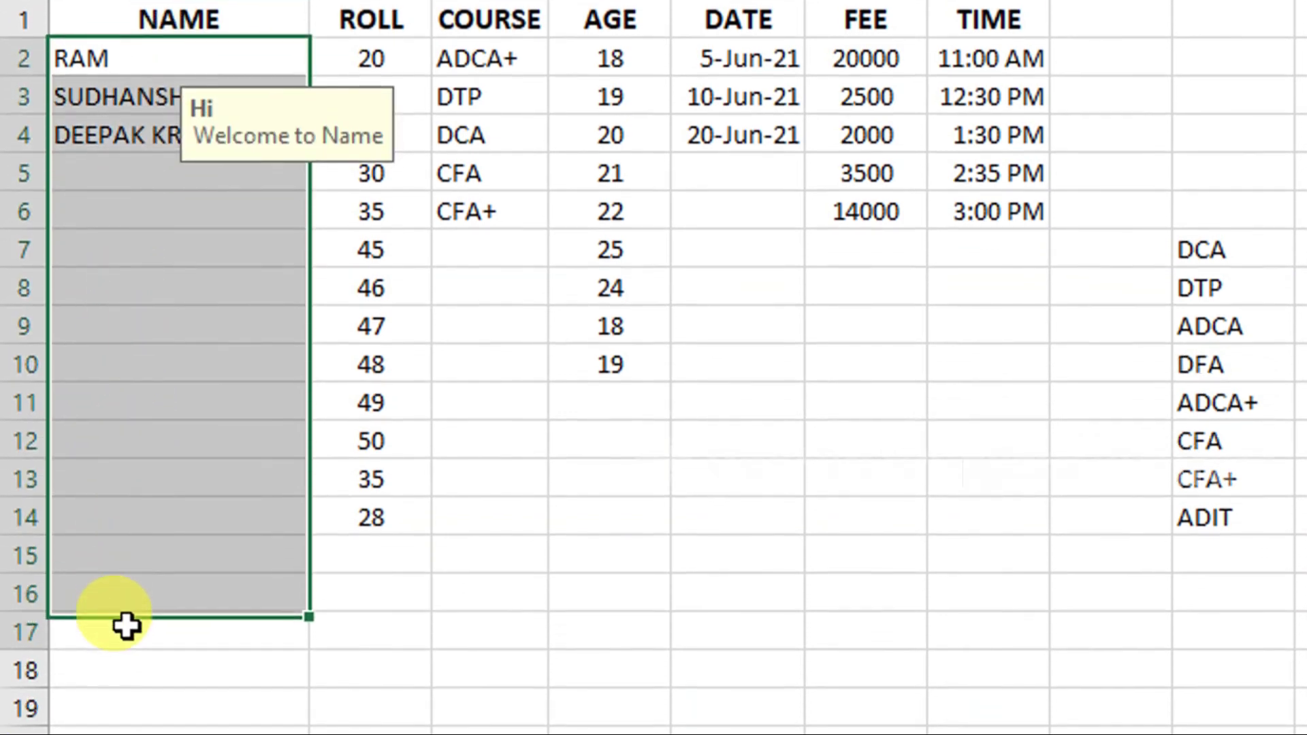
{"action": "left_click_drag", "start_coordinate": [138, 400], "coordinate": [120, 621]}
{"action": "scroll", "coordinate": [156, 204], "scroll_direction": "up", "scroll_amount": 2}
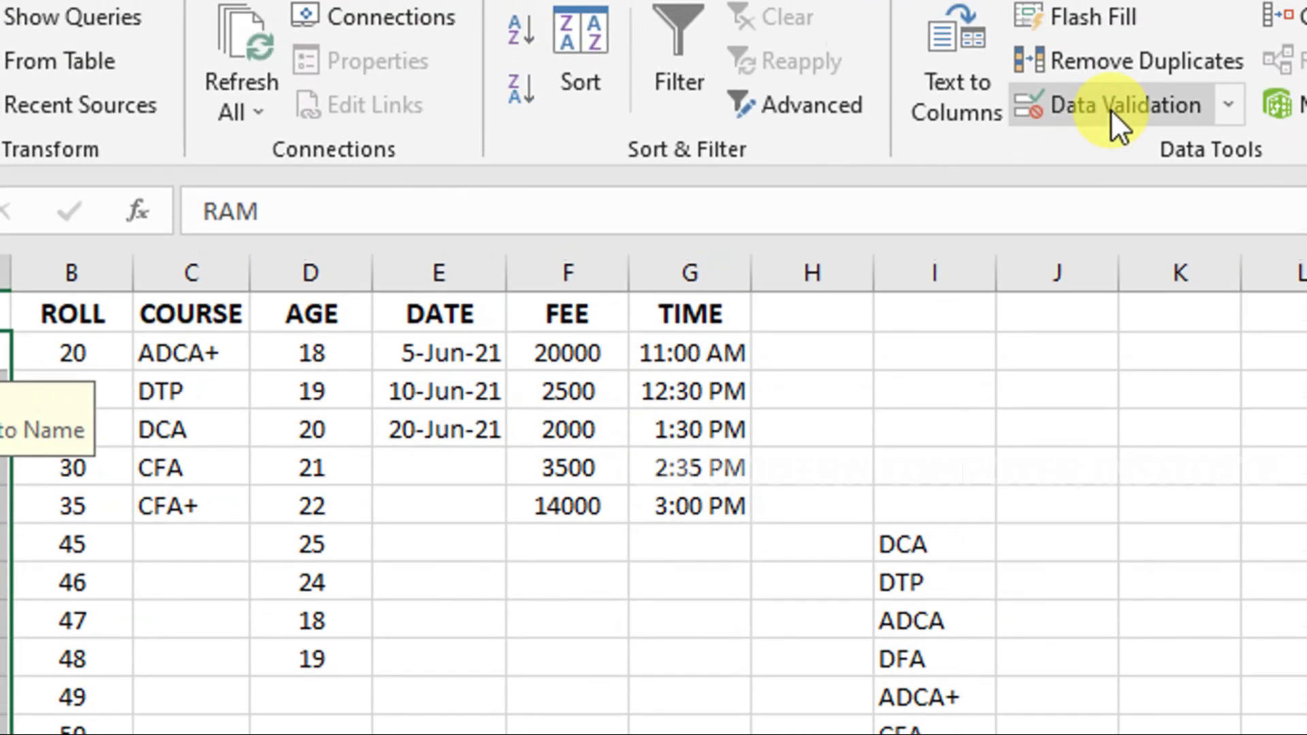
{"action": "left_click", "coordinate": [1280, 8]}
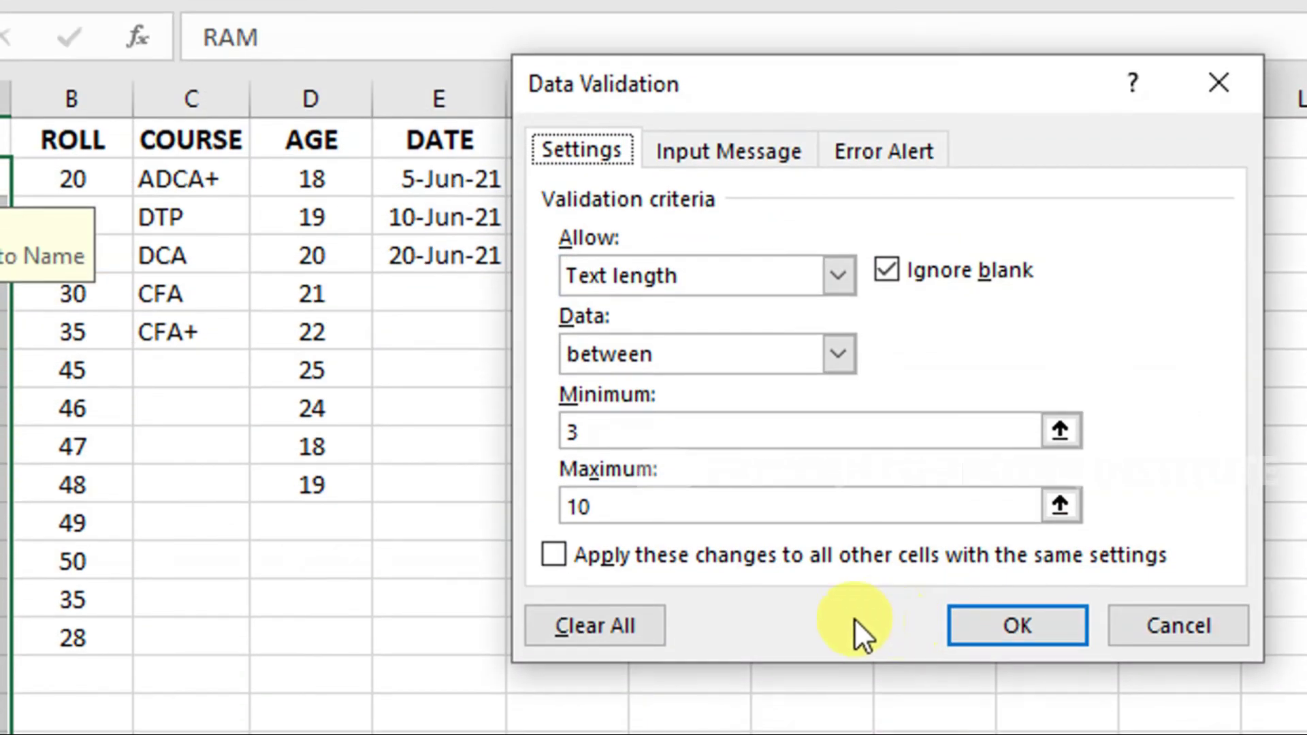
{"action": "left_click", "coordinate": [607, 620]}
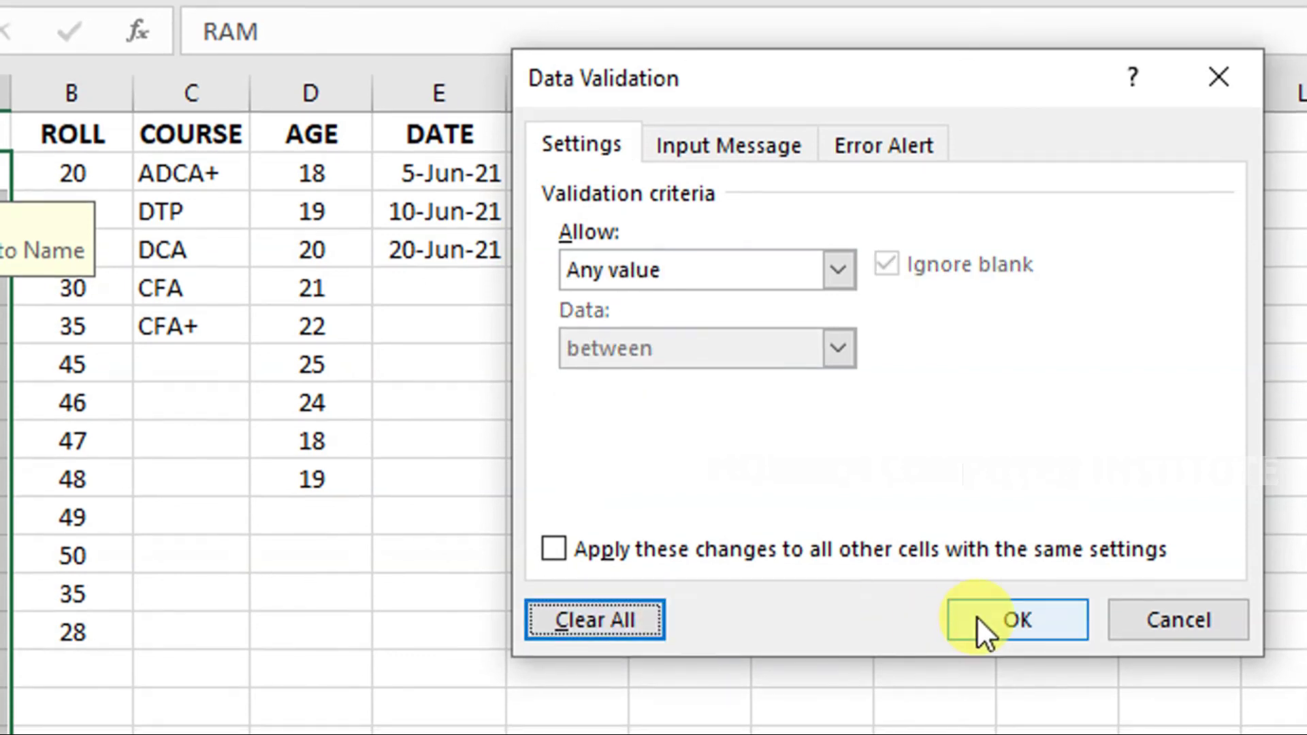
{"action": "left_click", "coordinate": [976, 615]}
Step: Type a student's 15-character full name into cell A5
{"action": "left_click", "coordinate": [166, 284]}
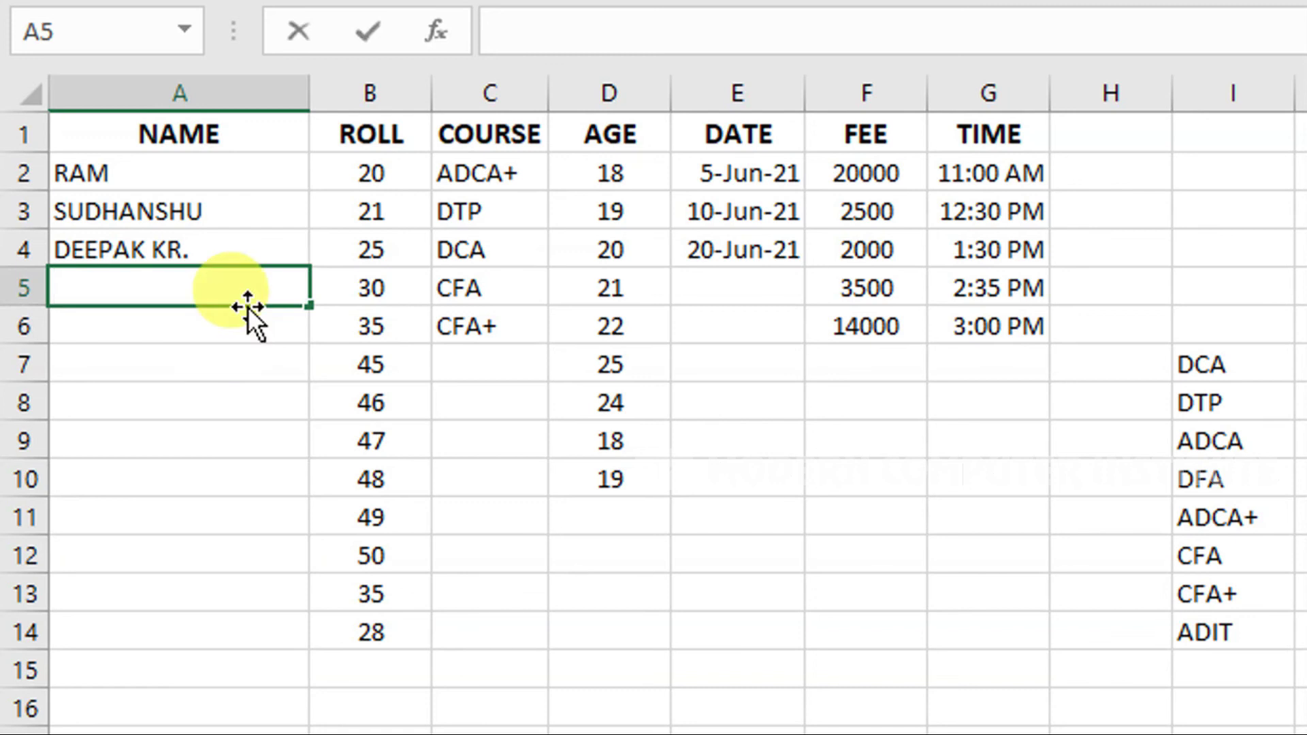
{"action": "type", "text": "SUDHANSHU KUMAR"}
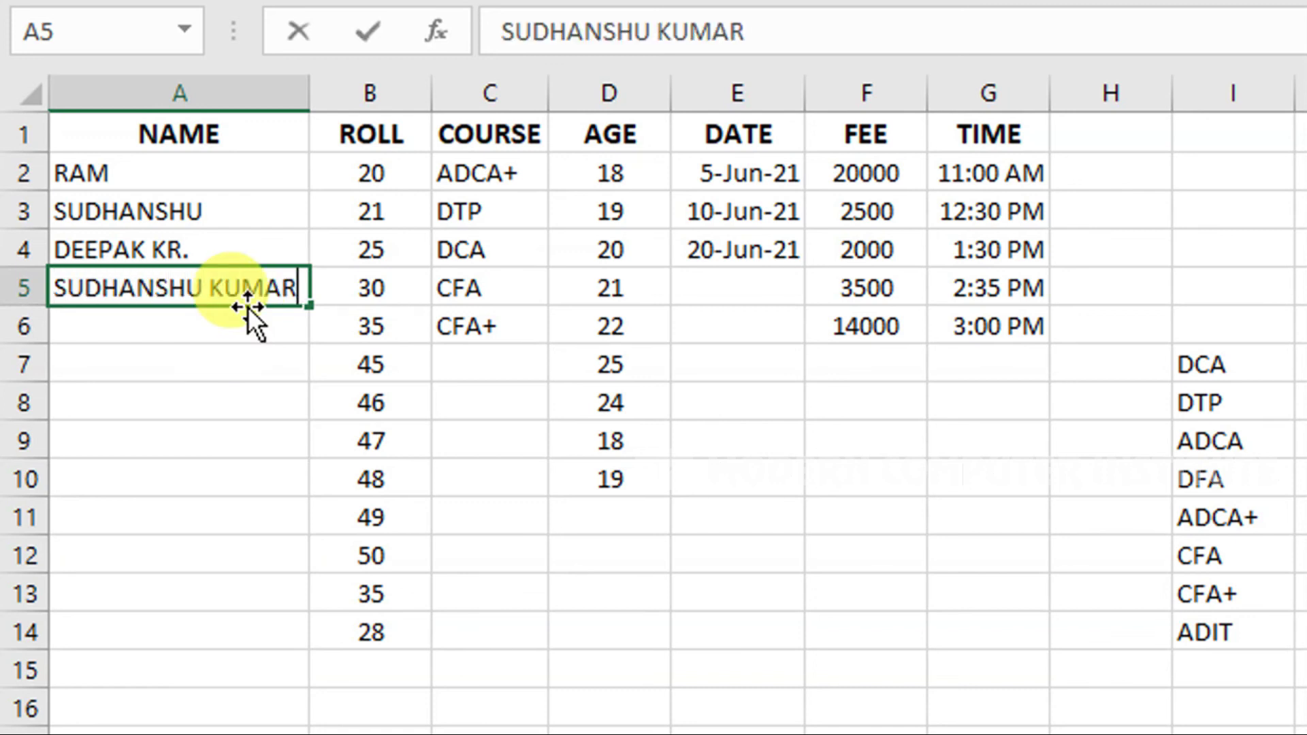
{"action": "key", "text": "Return"}
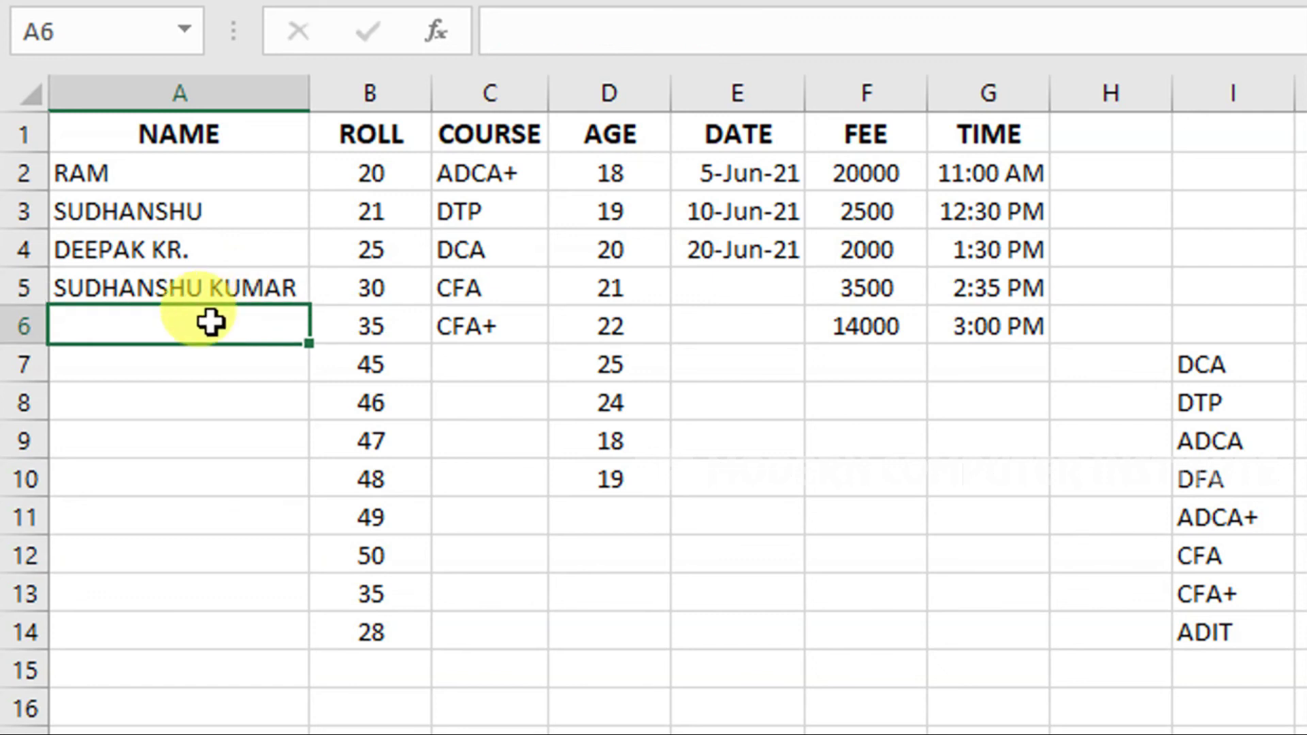
{"action": "left_click", "coordinate": [353, 174]}
Step: Clear the 20–50 whole-number validation from roll numbers B2:B14
{"action": "left_click_drag", "start_coordinate": [353, 175], "coordinate": [367, 510]}
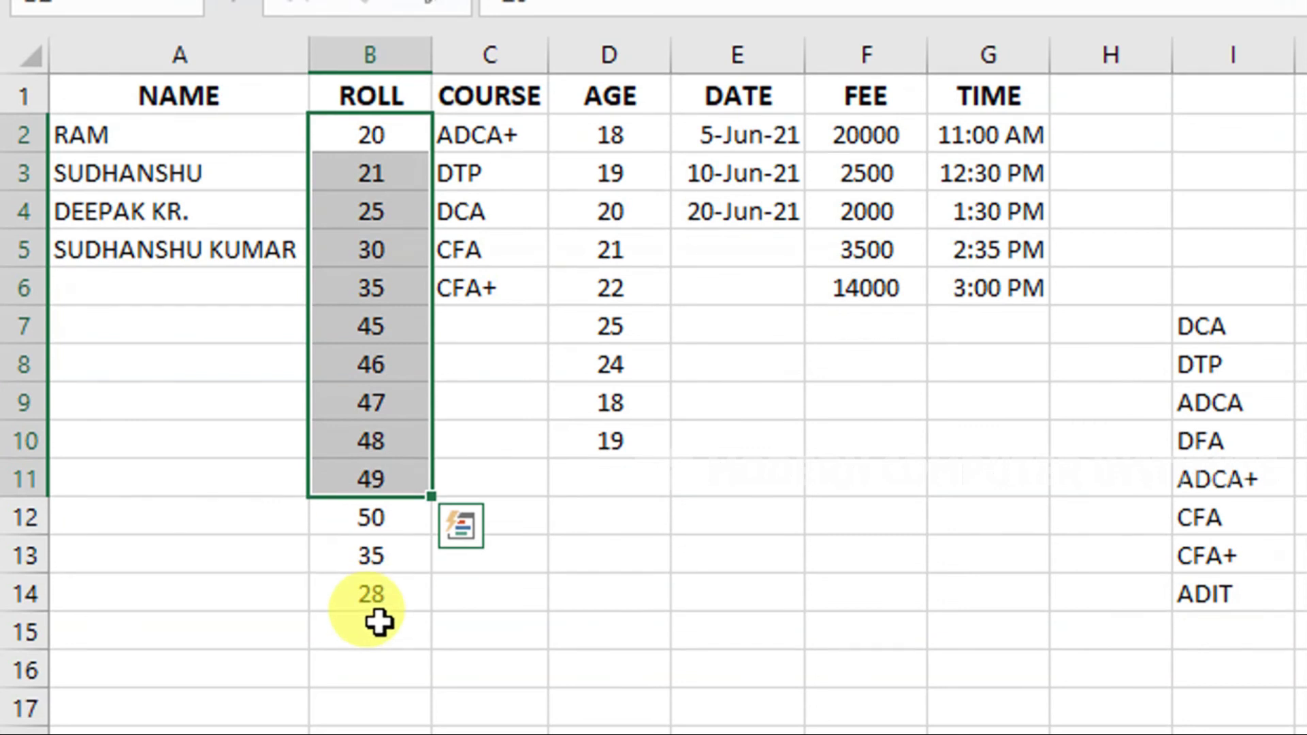
{"action": "double_click", "coordinate": [350, 134]}
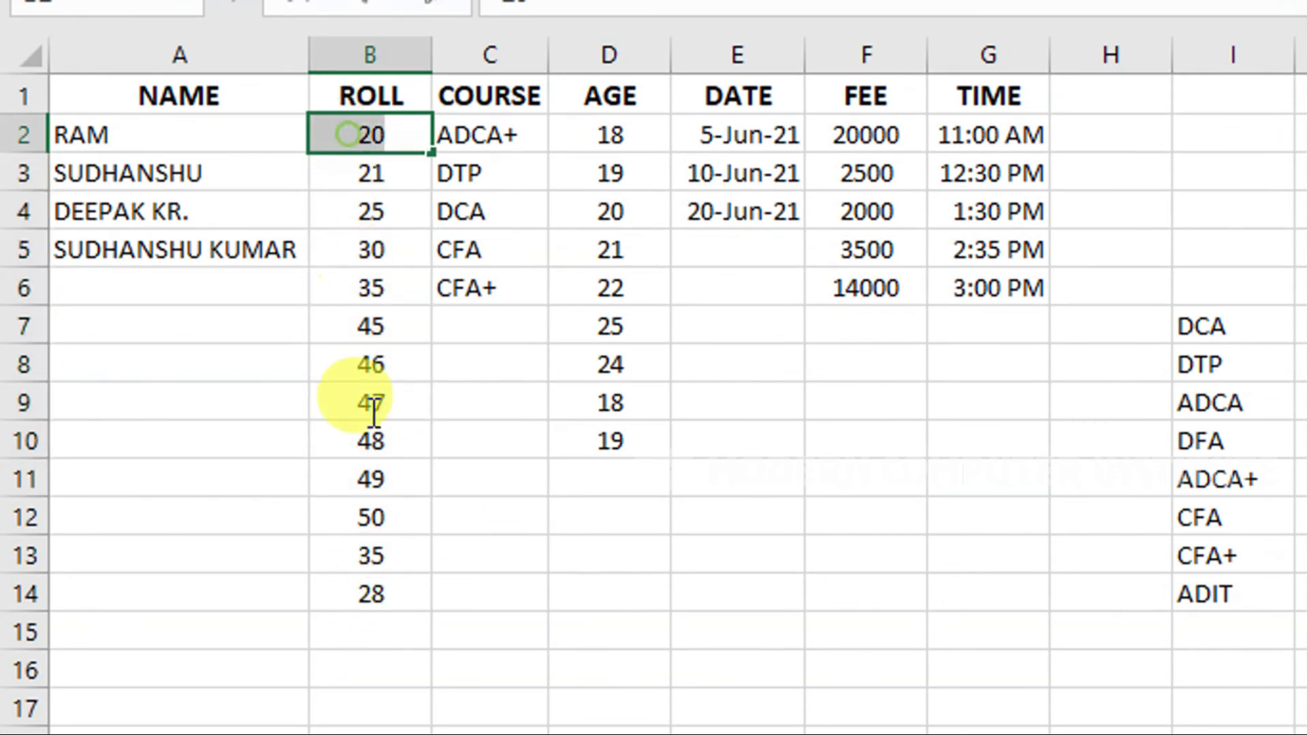
{"action": "left_click", "coordinate": [359, 319]}
{"action": "left_click_drag", "start_coordinate": [352, 140], "coordinate": [359, 708]}
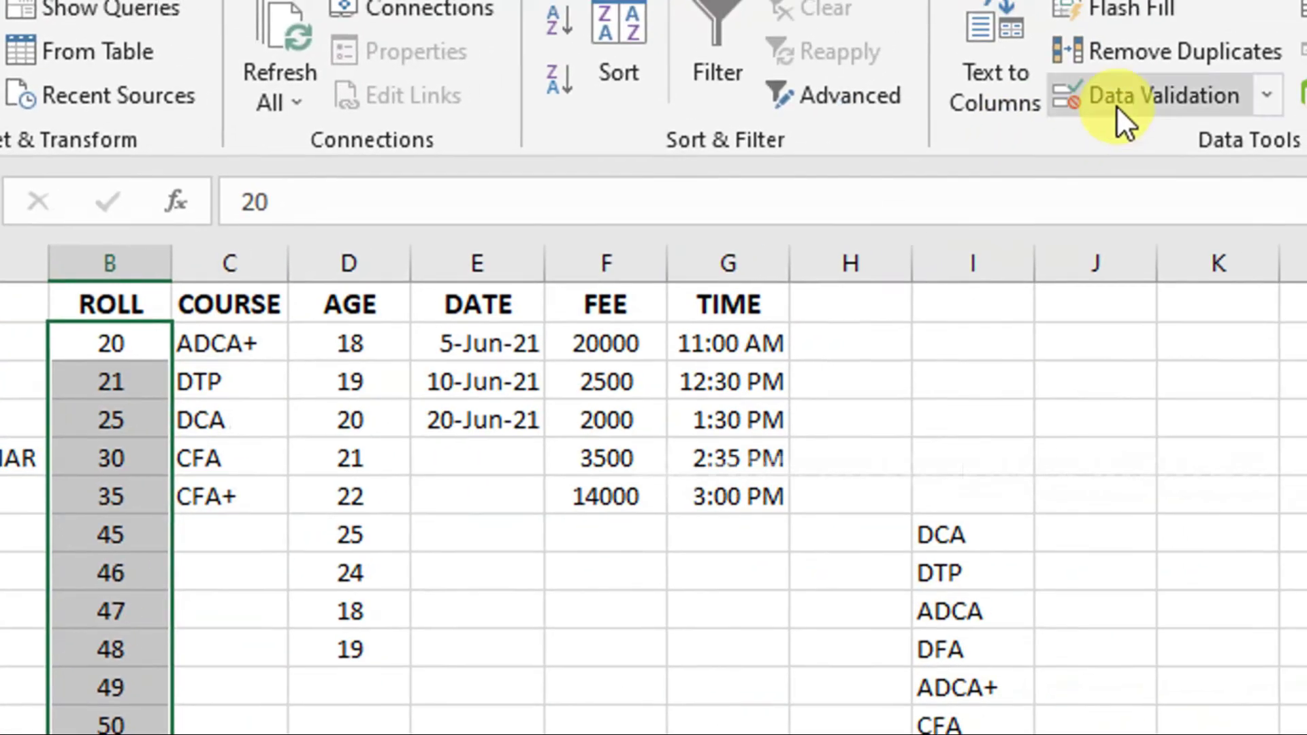
{"action": "left_click", "coordinate": [1110, 109]}
{"action": "left_click", "coordinate": [627, 630]}
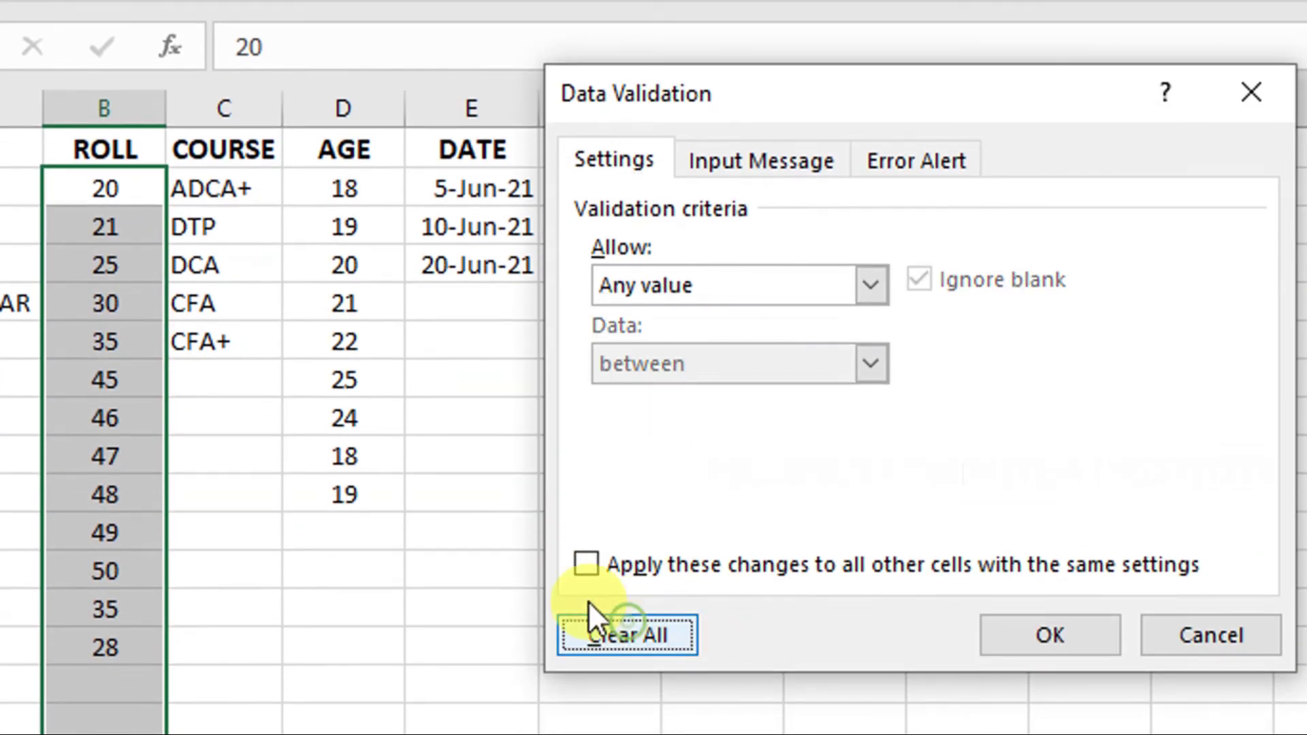
{"action": "left_click", "coordinate": [1006, 611]}
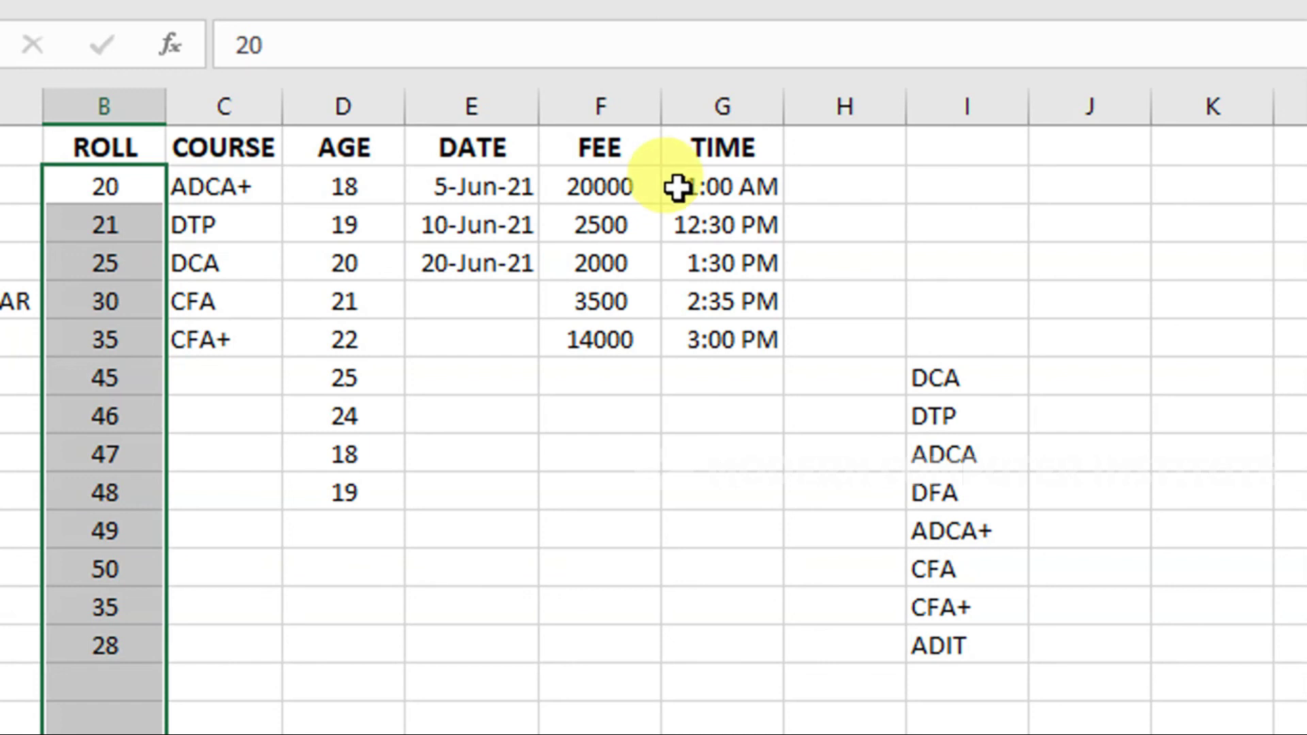